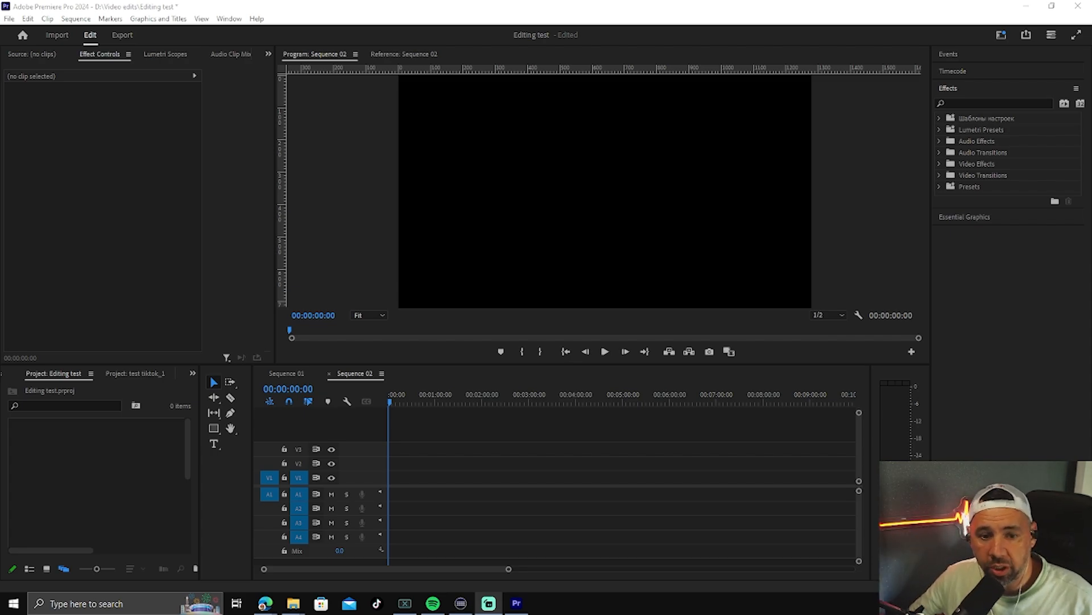
Step: Import 23 kill solo quad.mp4, place it at the start of track V1 in Sequence 02, and briefly play it
double_click(77, 450)
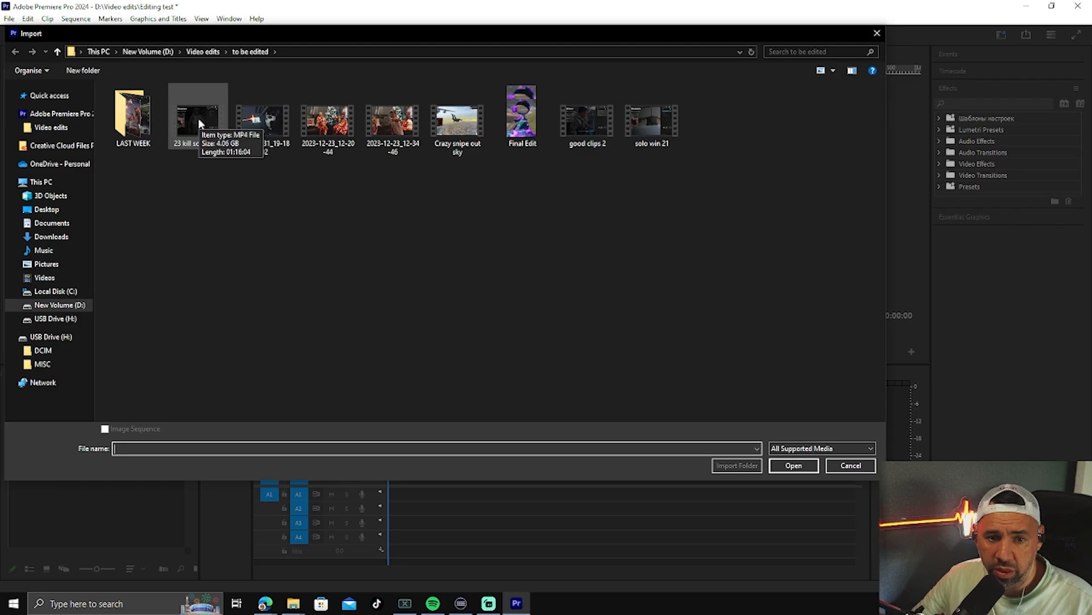
double_click(198, 118)
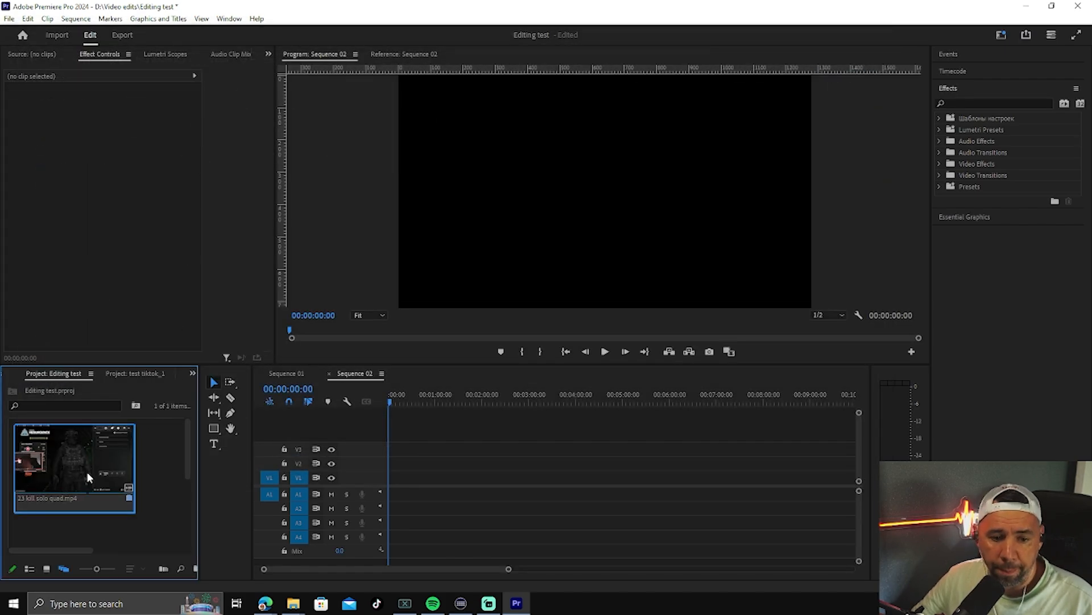
mouse_move(99, 455)
left_mouse_down()
mouse_move(169, 482)
mouse_move(340, 506)
mouse_move(394, 499)
left_mouse_up()
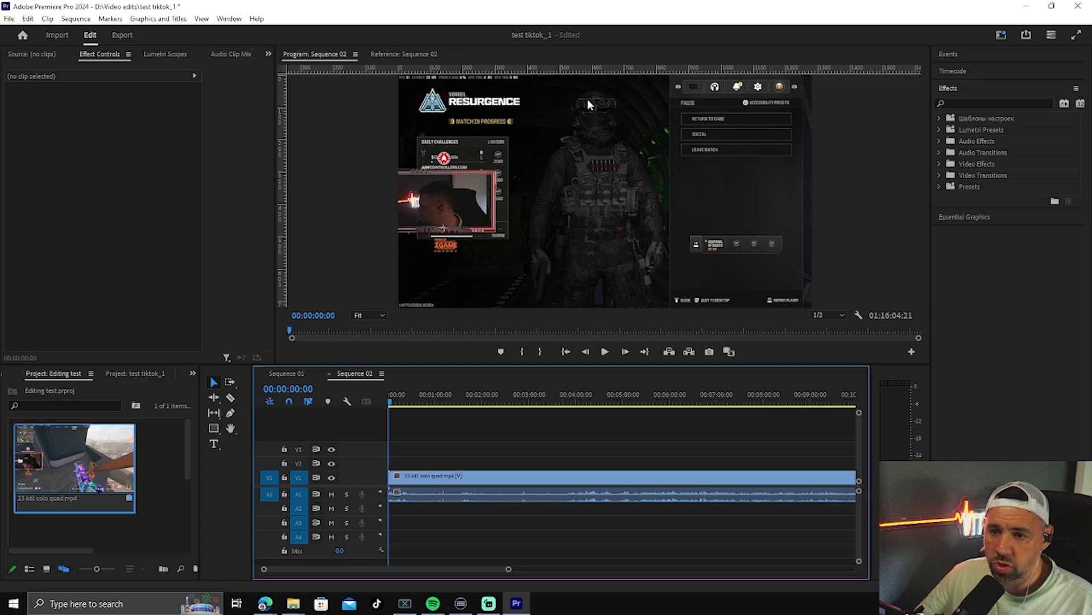
left_click(605, 352)
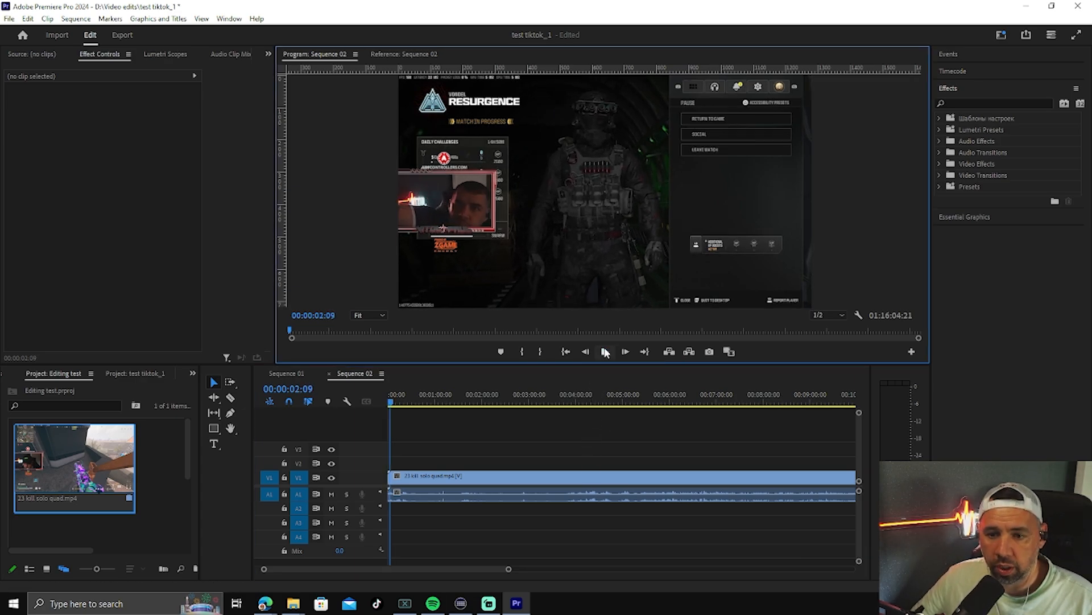
left_click(606, 352)
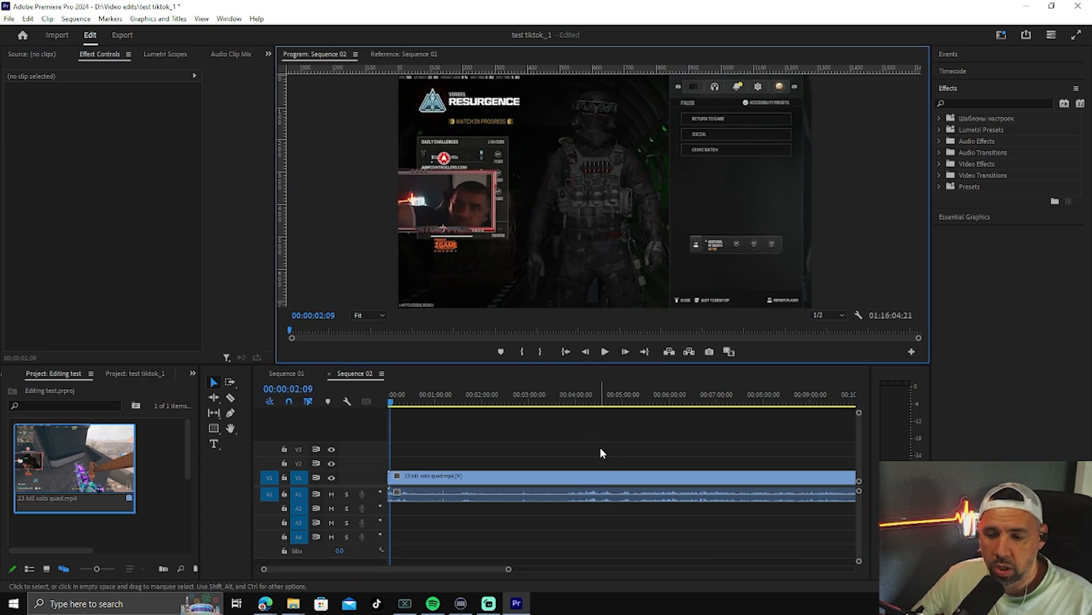
Step: Change the sequence frame size to 1080 horizontal by 1920 vertical and accept deleting the preview files
left_click(557, 479)
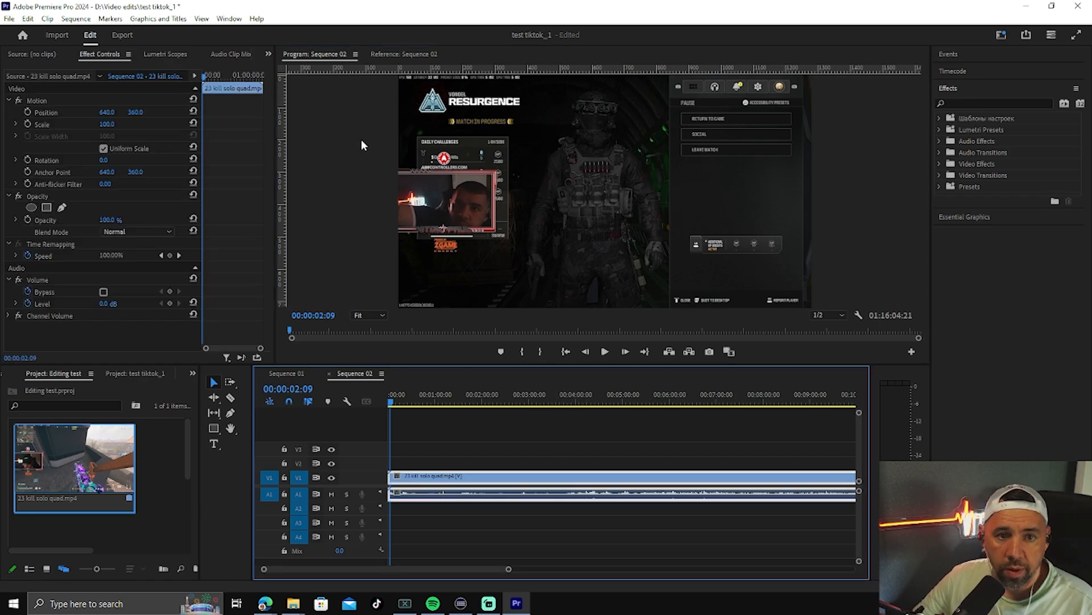
left_click(76, 19)
left_click(103, 29)
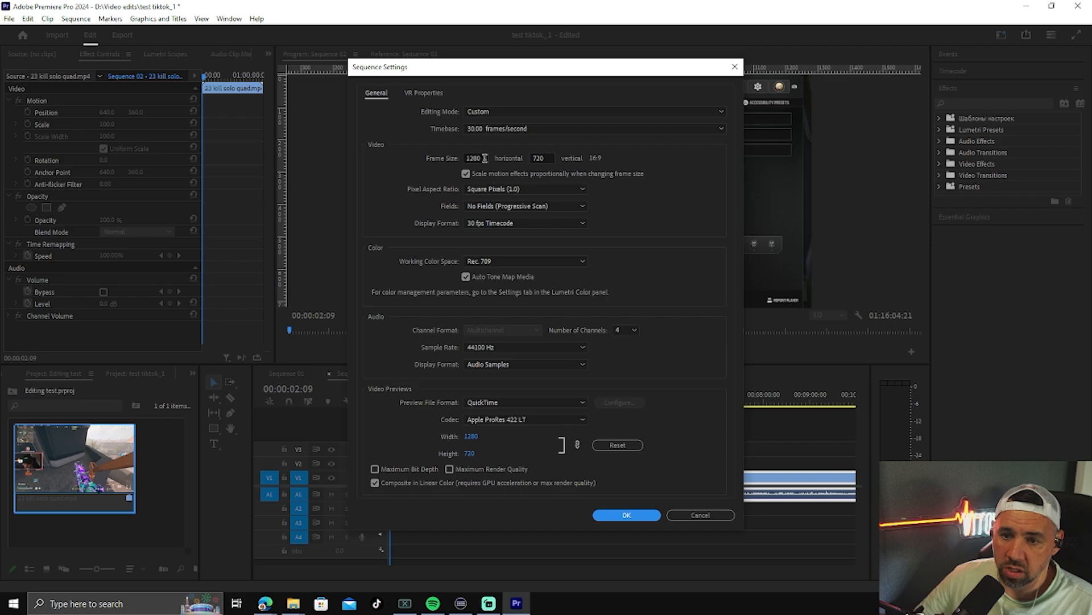
double_click(482, 158)
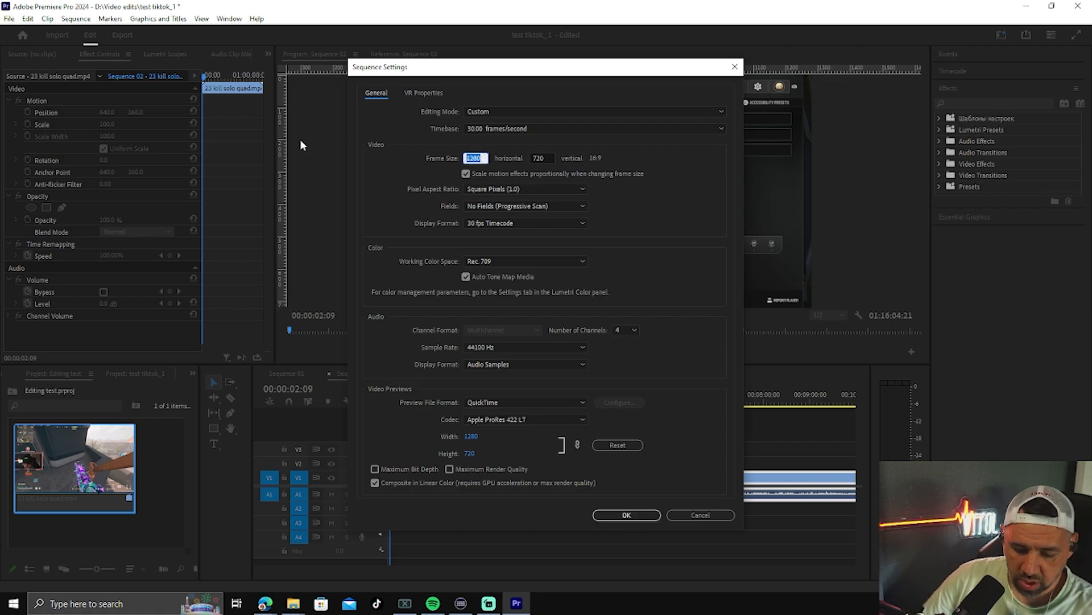
type("108")
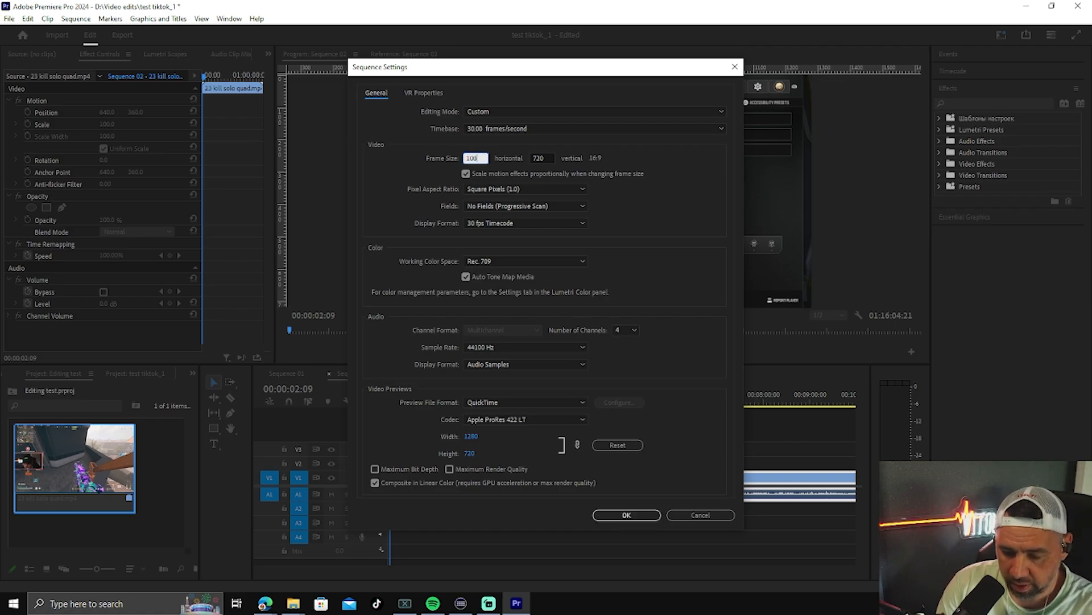
type("0")
key("Tab")
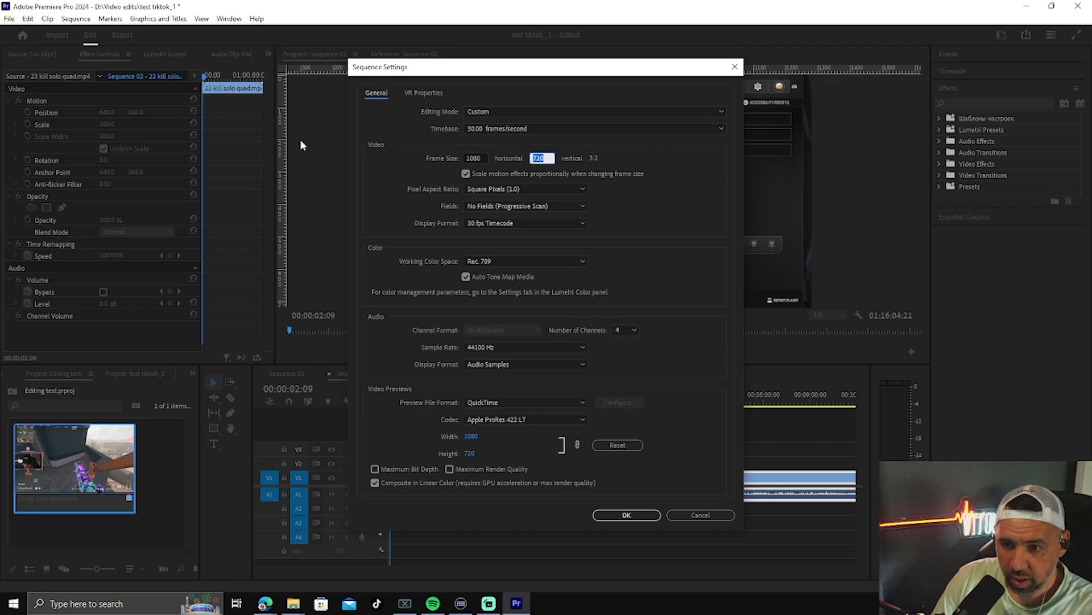
type("19")
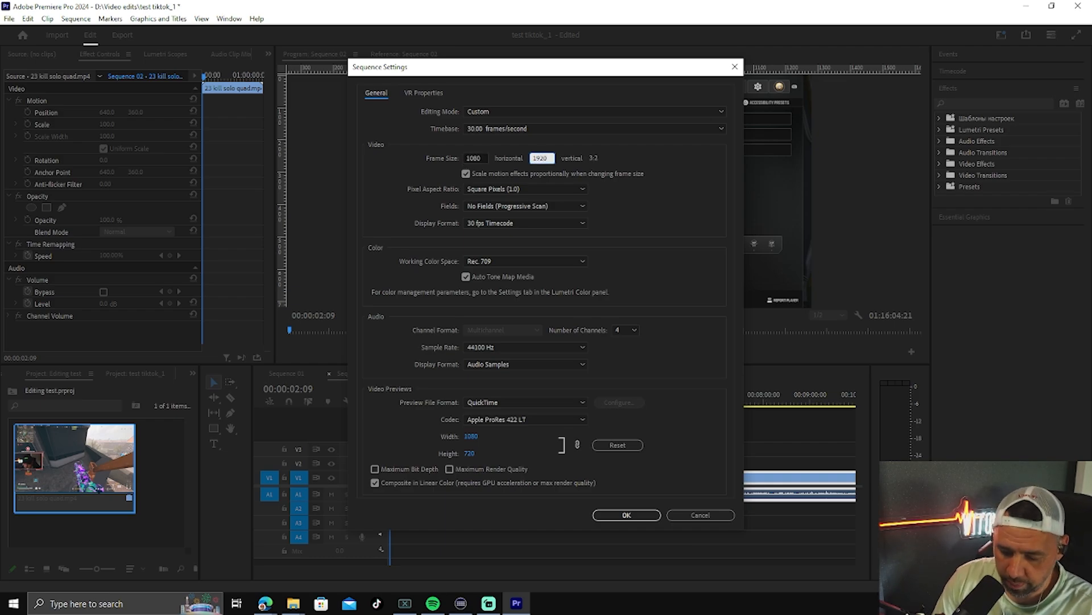
key("Return")
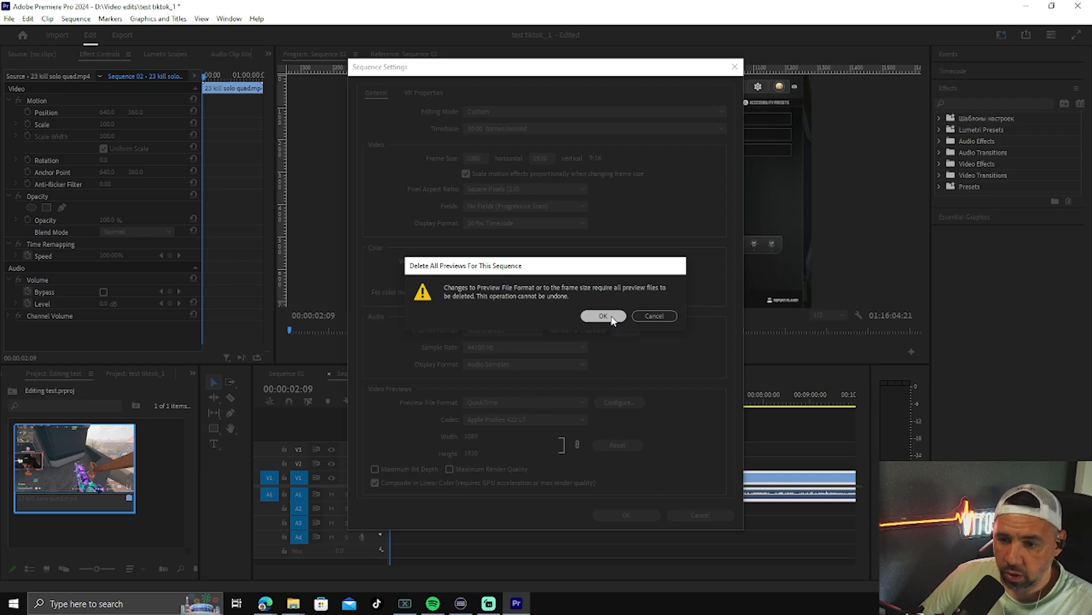
left_click(613, 320)
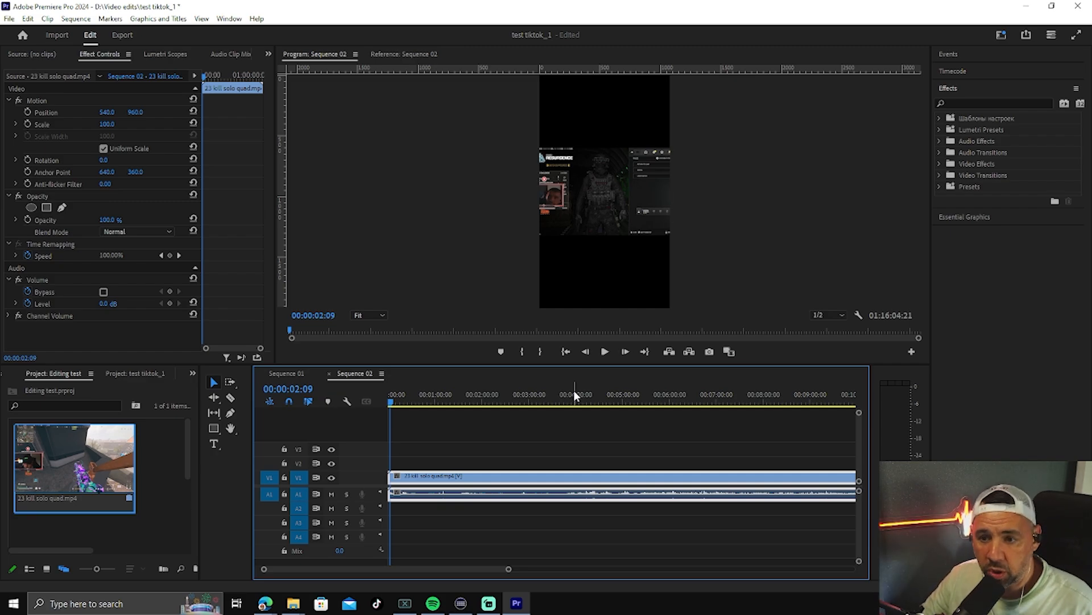
Step: Stack copies of the clip's video on the timeline so that tracks V1 to V4 each hold one
left_click(619, 230)
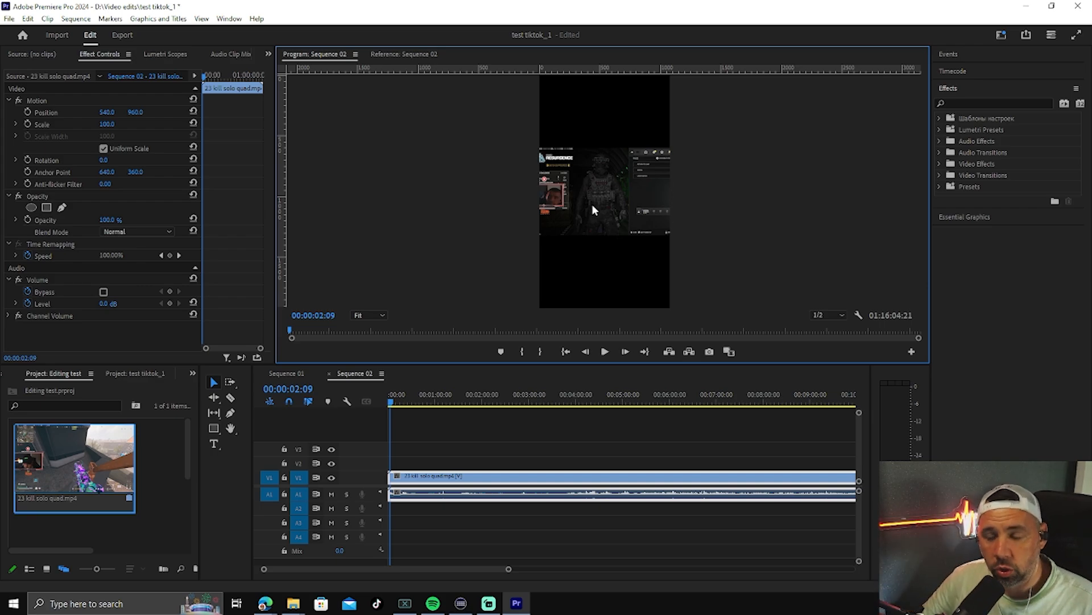
left_click(469, 459)
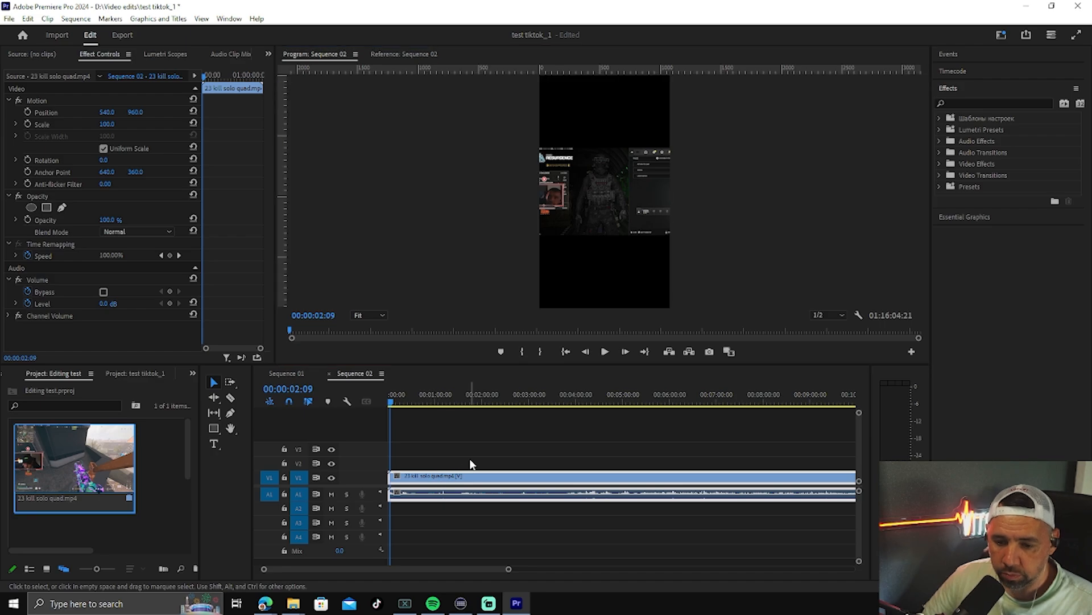
left_click(447, 478)
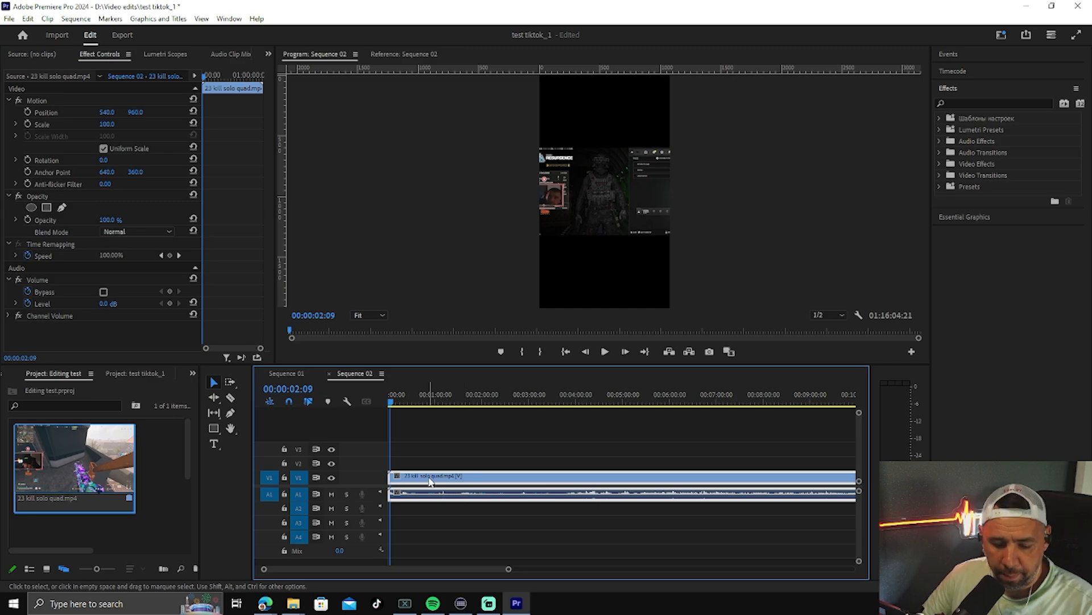
left_click_drag(431, 477, 466, 444)
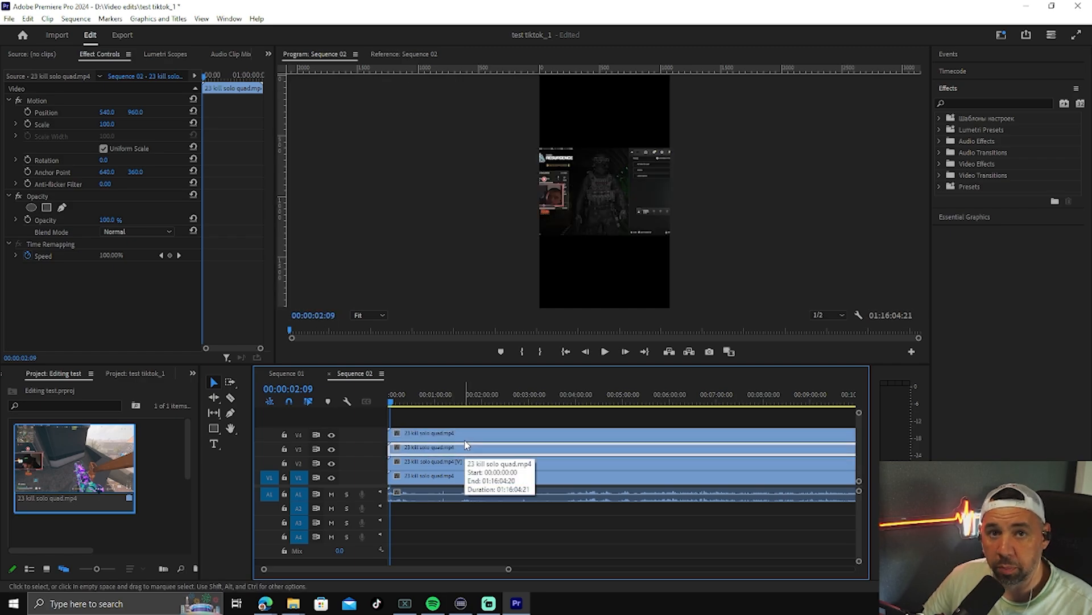
Step: Apply the background blur and bckground position presets to the clip on V1
left_click(505, 480)
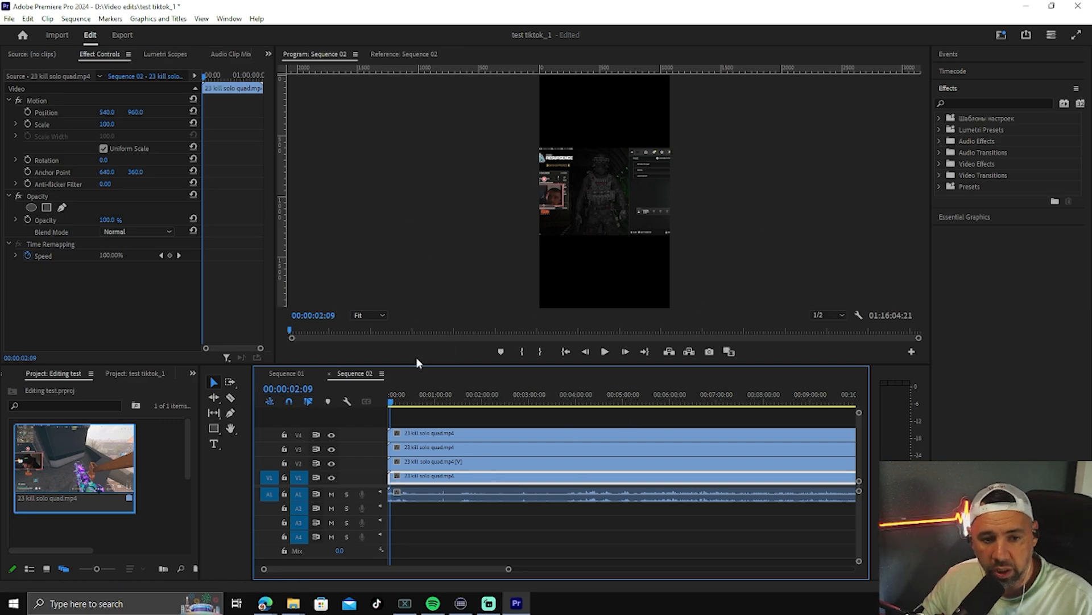
left_click(941, 185)
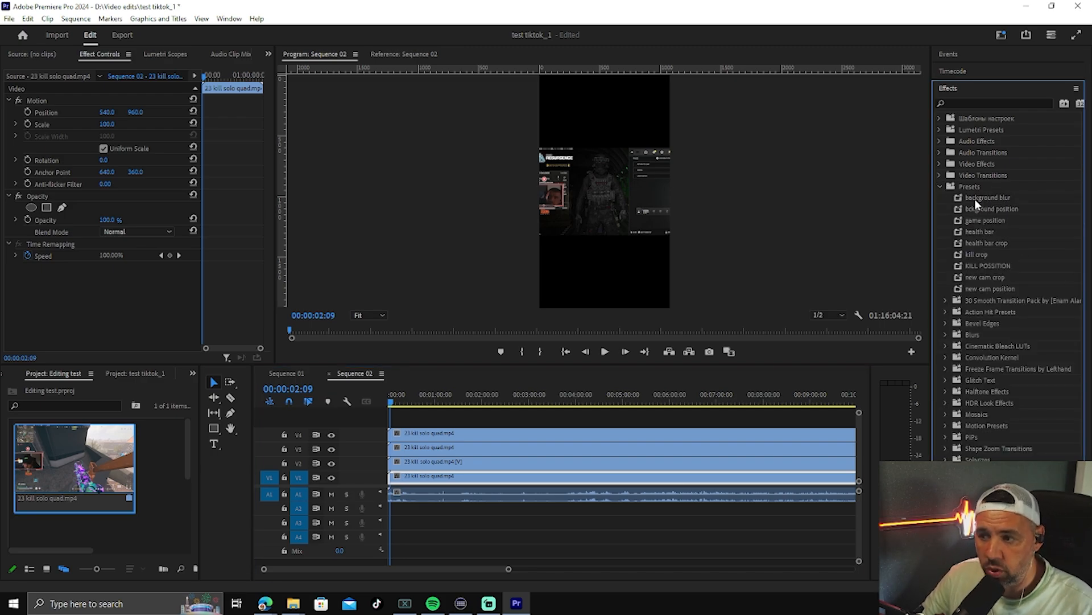
left_click_drag(974, 198, 636, 480)
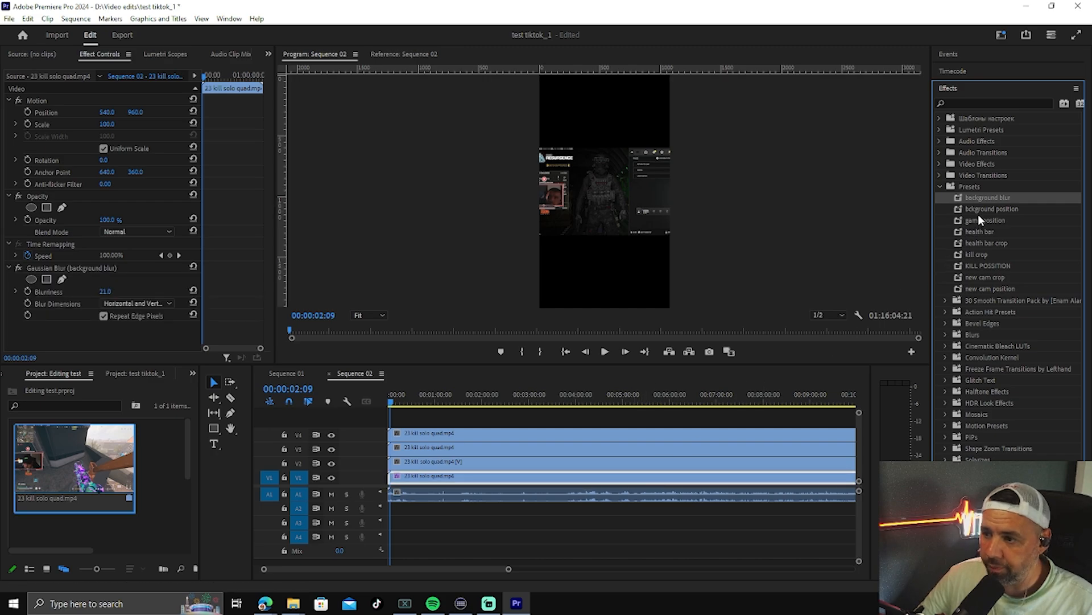
left_click_drag(981, 209, 680, 477)
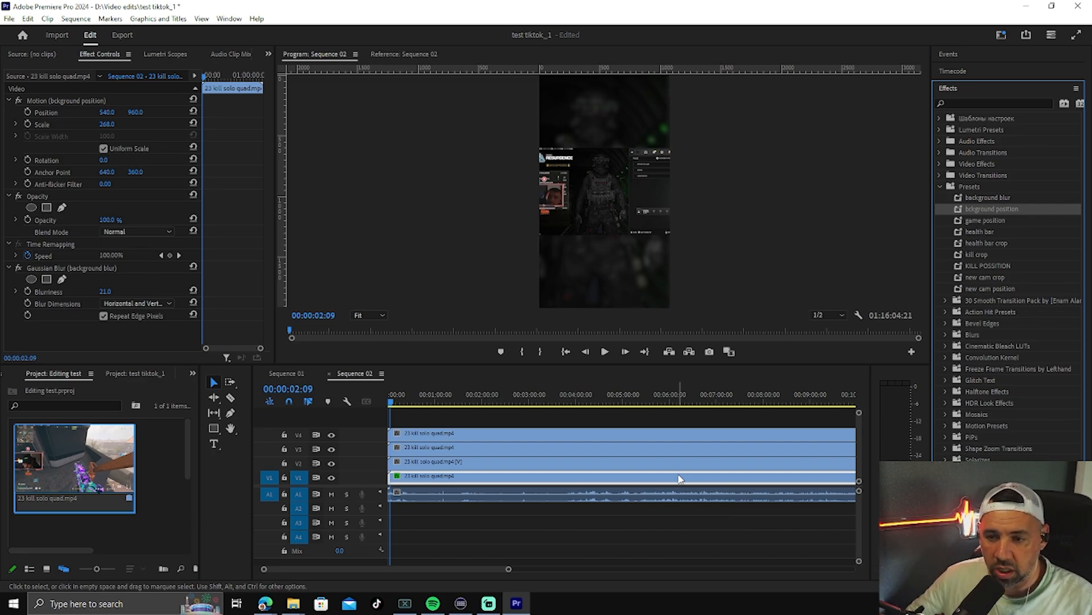
Step: Apply the game position preset to the V2 clip, and new cam crop and new cam position to the V3 clip
left_click_drag(978, 222, 678, 461)
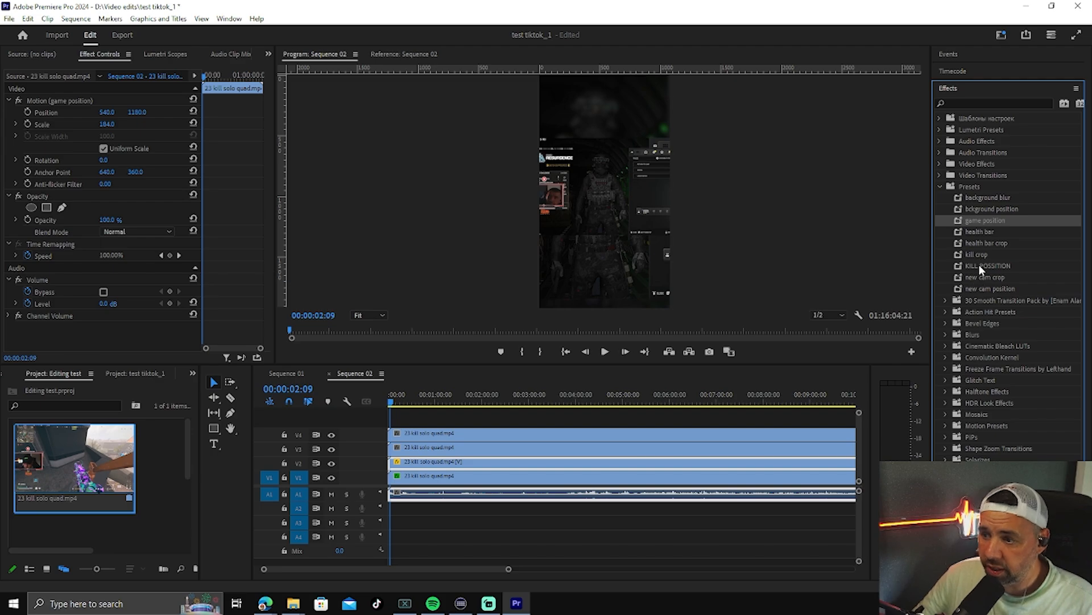
left_click_drag(979, 279, 687, 450)
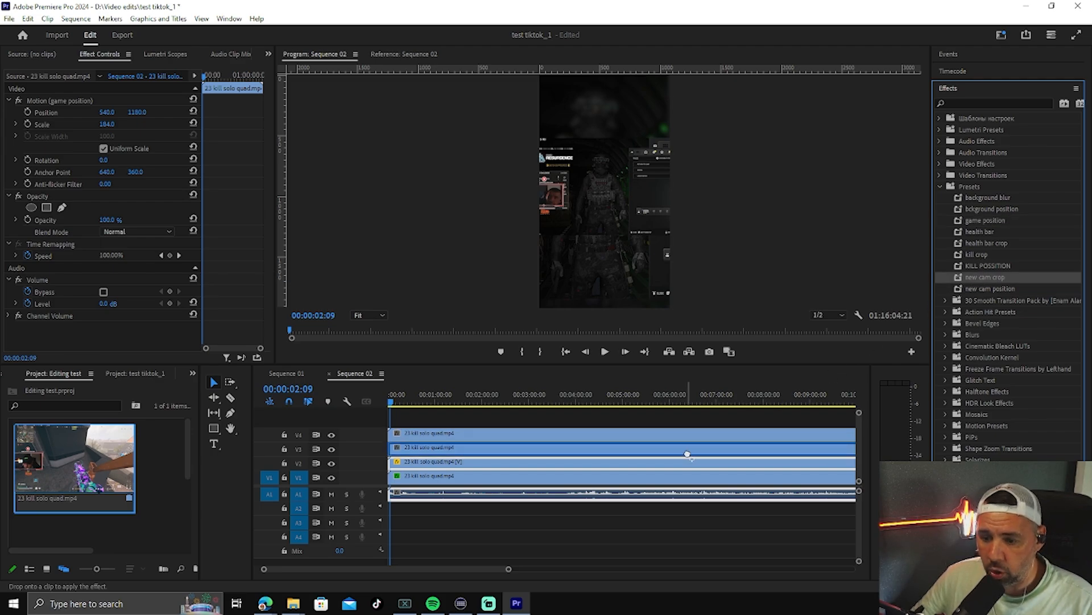
left_click_drag(979, 288, 739, 448)
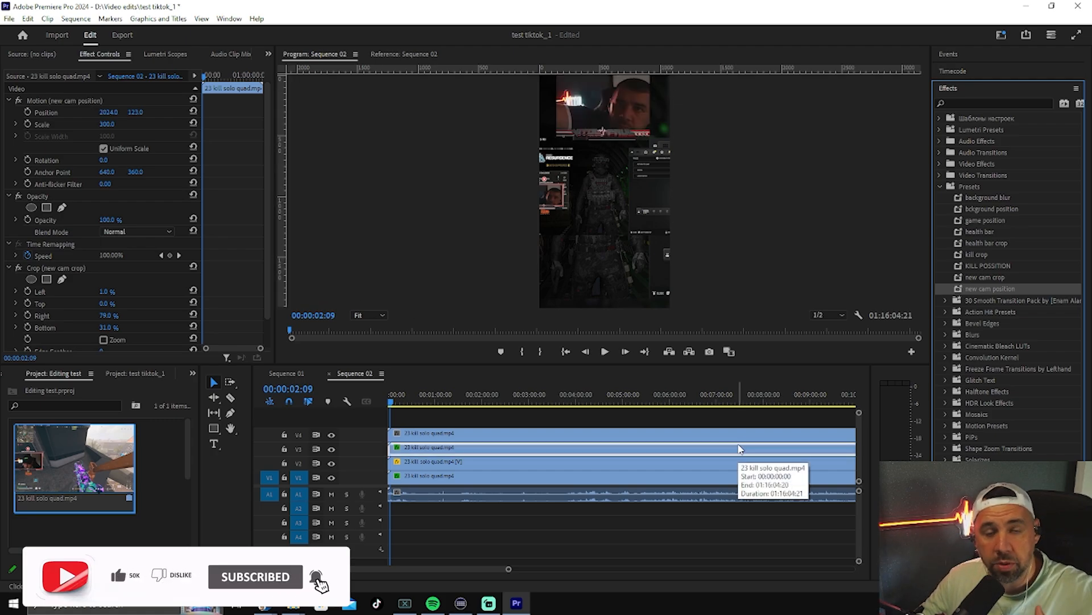
Step: Apply the kill crop and KILL POSSITION presets to the V4 clip, and scrub through the gameplay to check the layout
left_click(636, 433)
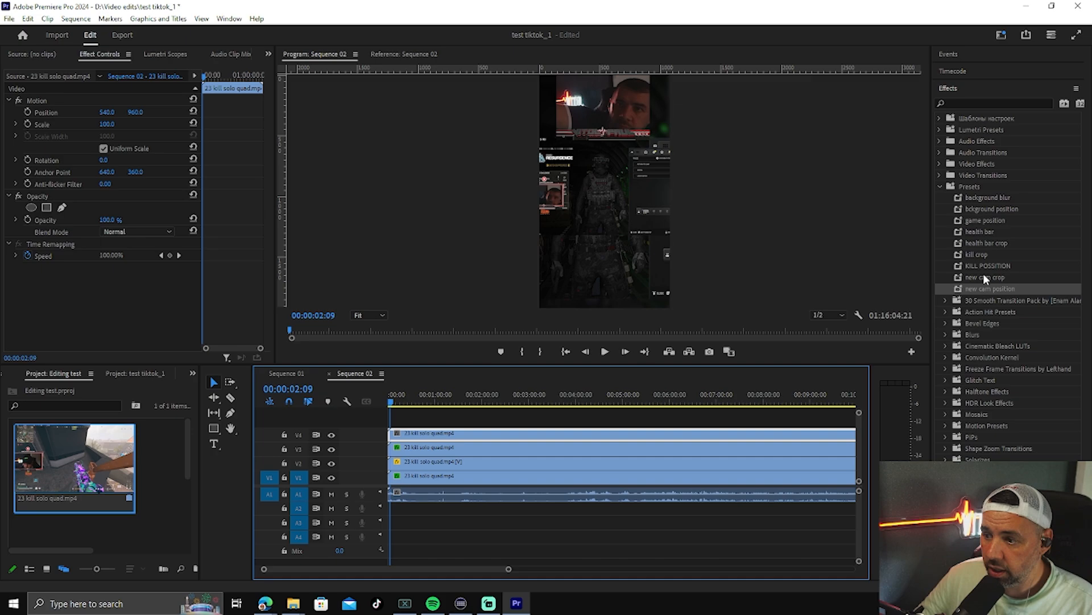
left_click_drag(975, 254, 709, 449)
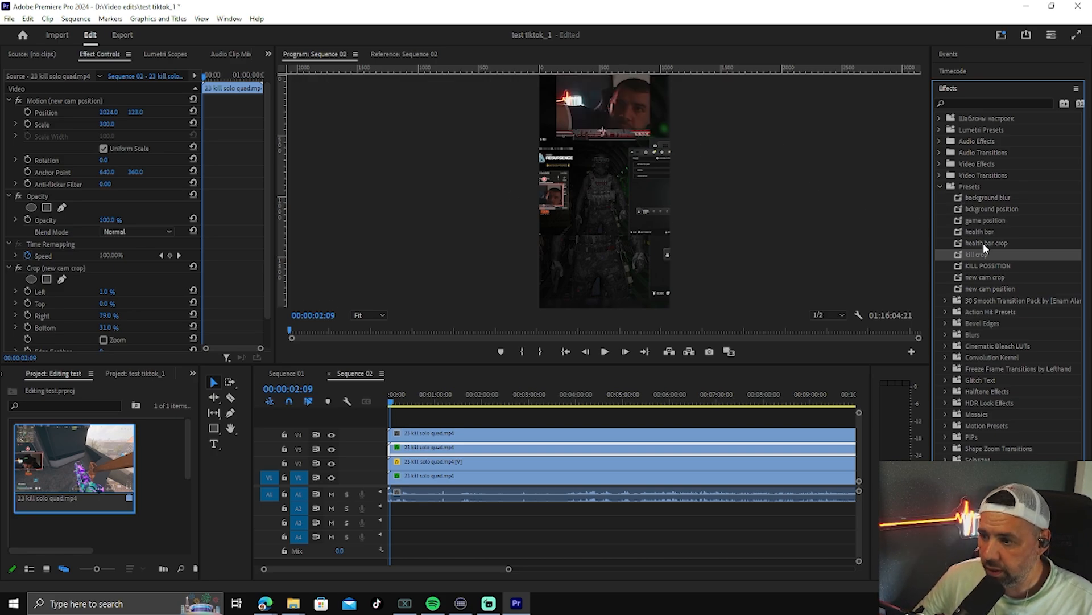
left_click_drag(982, 255, 708, 434)
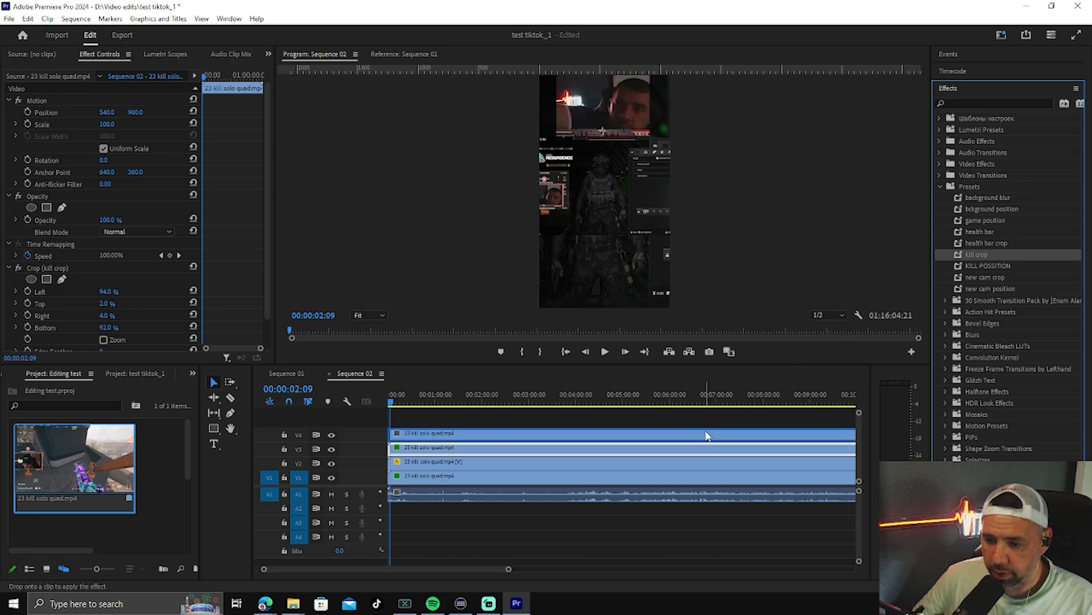
left_click_drag(975, 266, 719, 435)
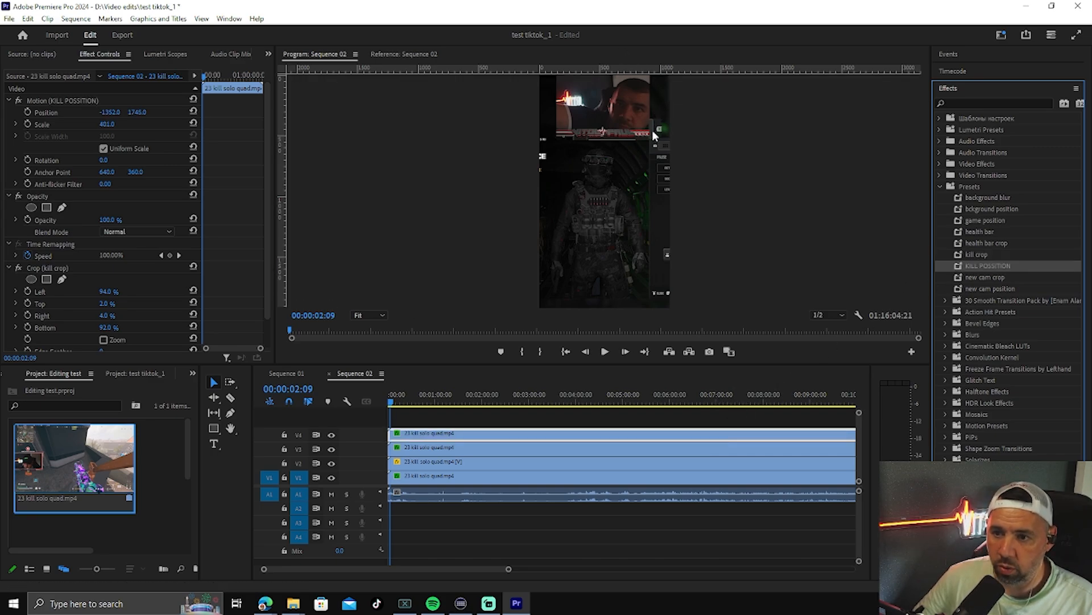
left_click_drag(401, 404, 673, 445)
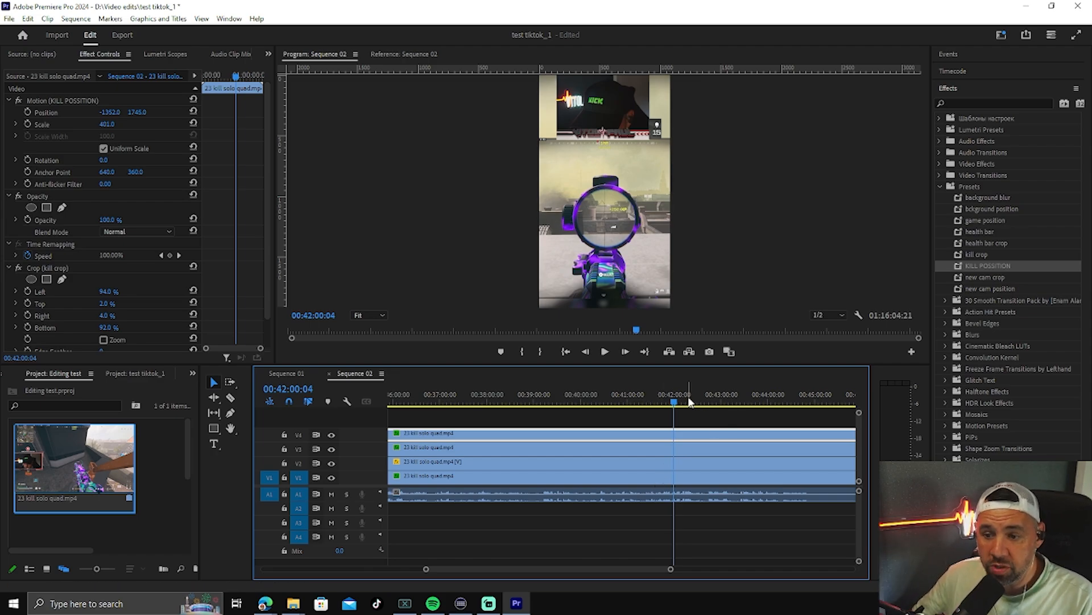
left_click_drag(676, 404, 765, 407)
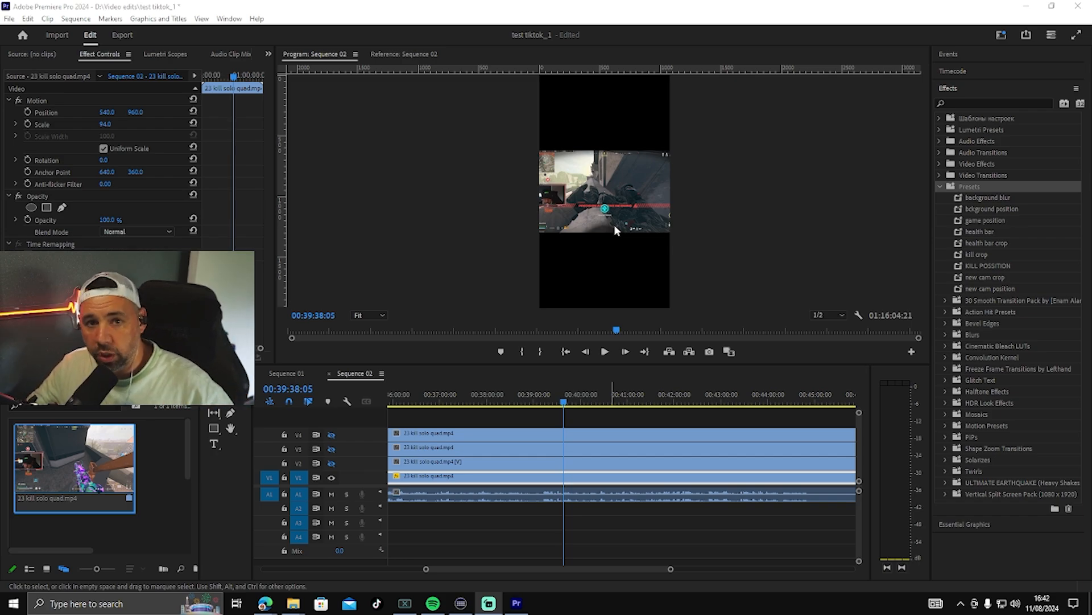
Step: Scale the V1 background clip to 275 so it fills the vertical frame
left_click(589, 483)
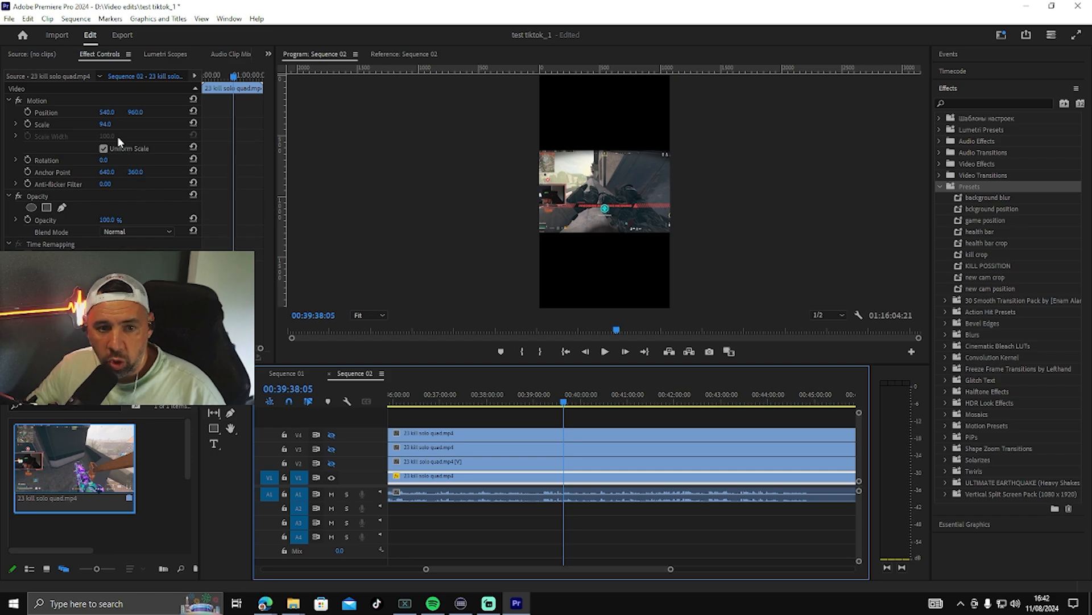
mouse_move(105, 123)
left_mouse_down()
mouse_move(162, 124)
mouse_move(116, 124)
left_mouse_up()
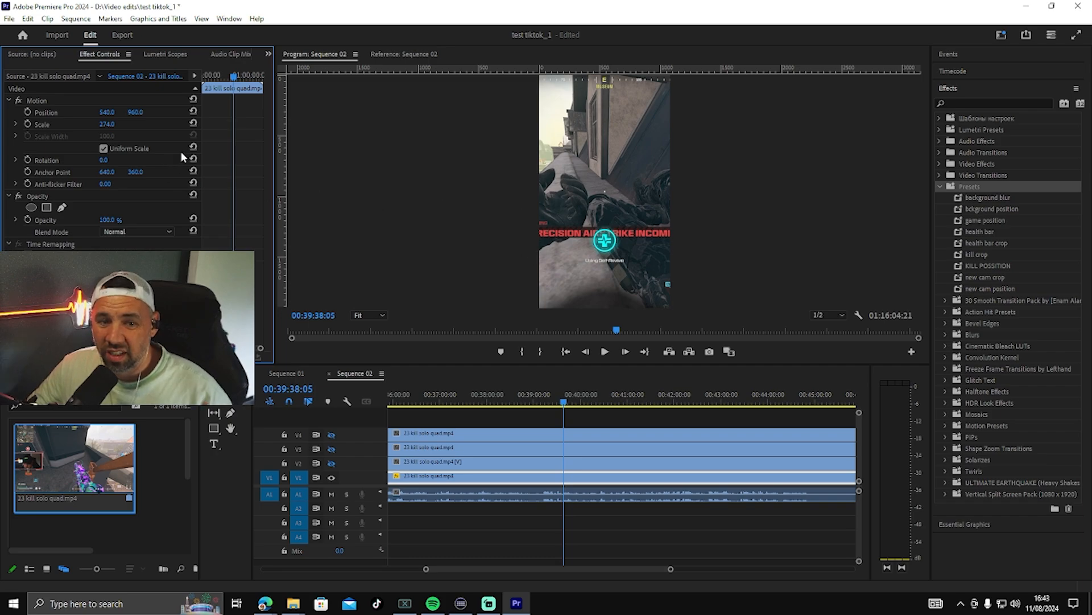
left_click(107, 124)
type("432")
key("Return")
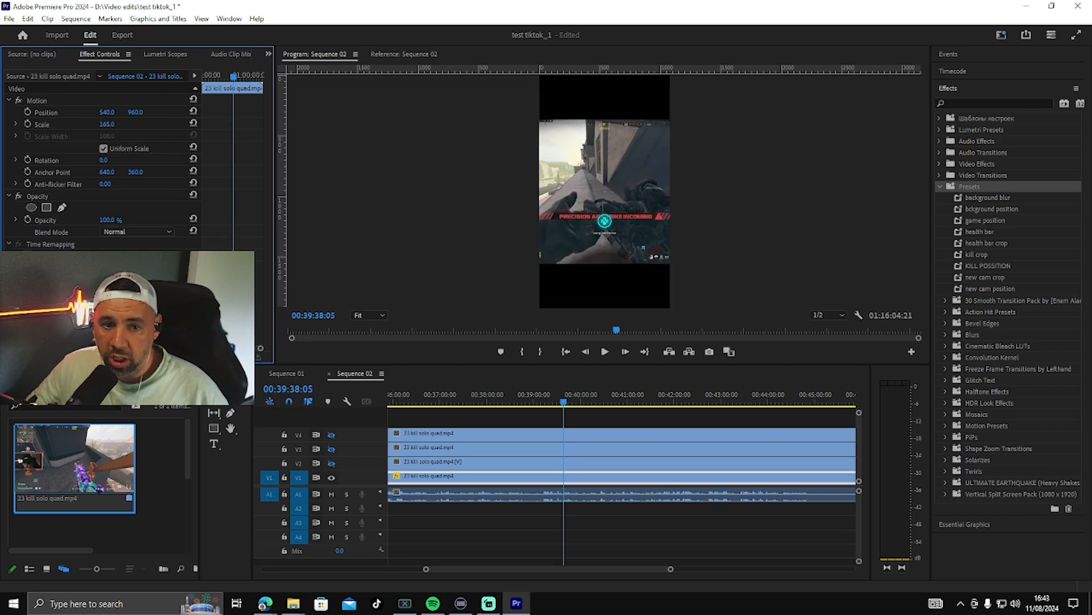
left_click_drag(196, 124, 115, 125)
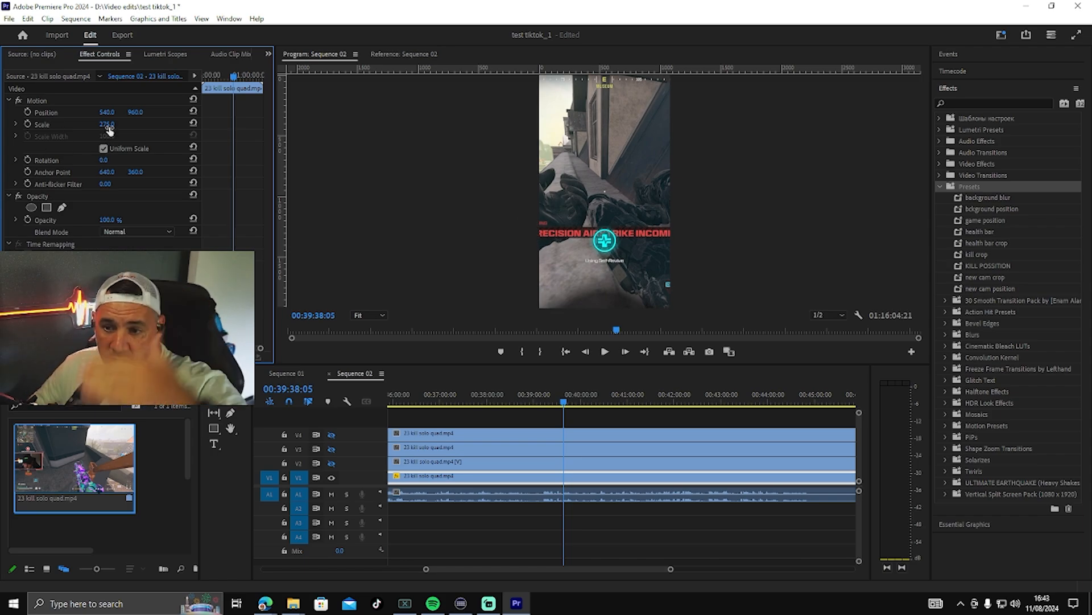
Step: Save the V1 clip's Motion settings as a preset named "base layer 1"
right_click(96, 100)
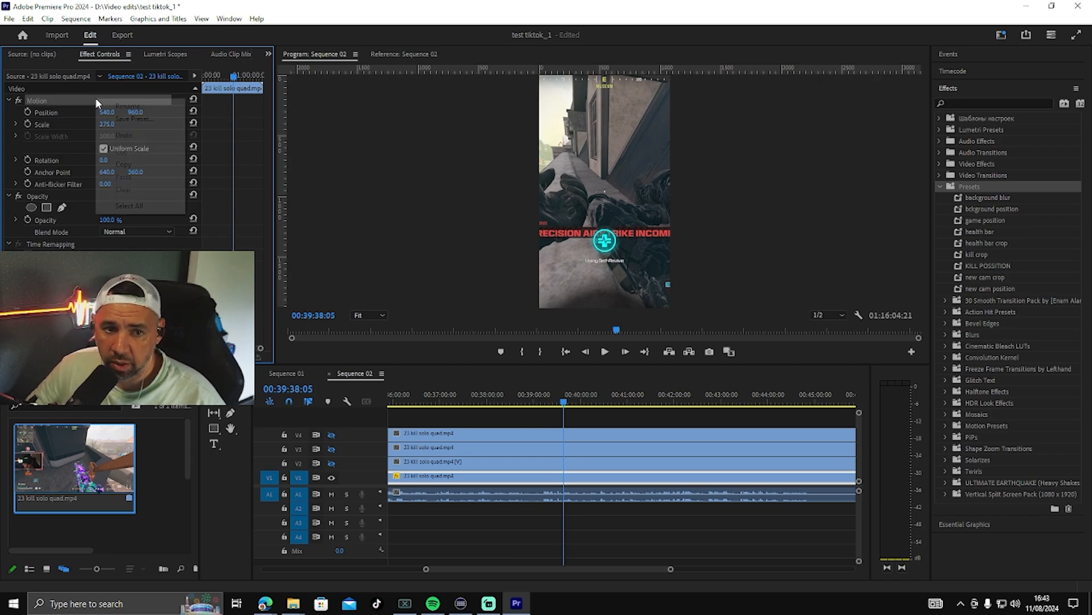
left_click(131, 119)
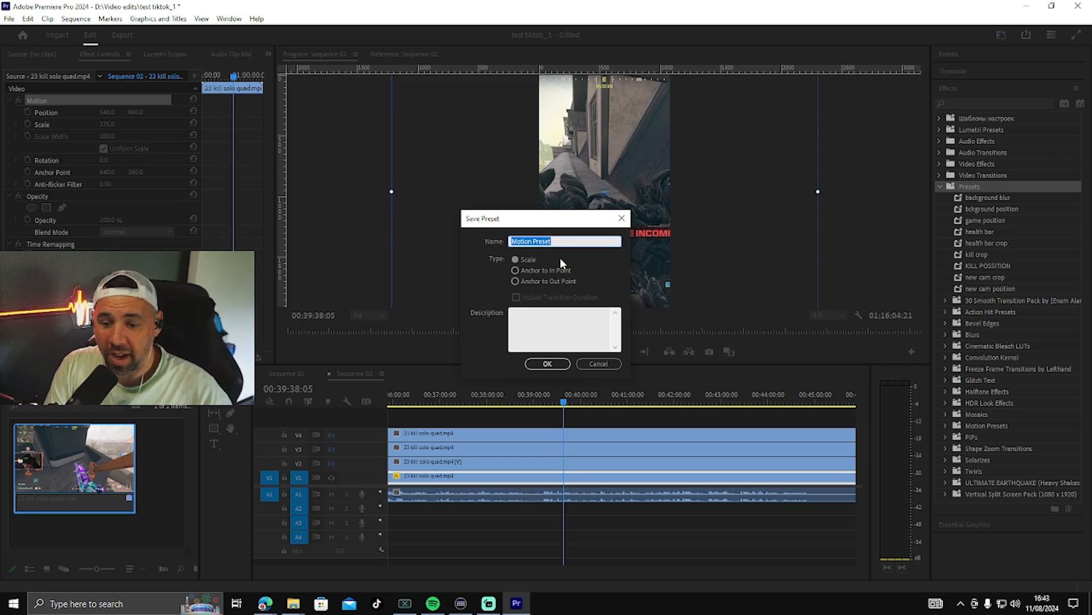
type("base lay")
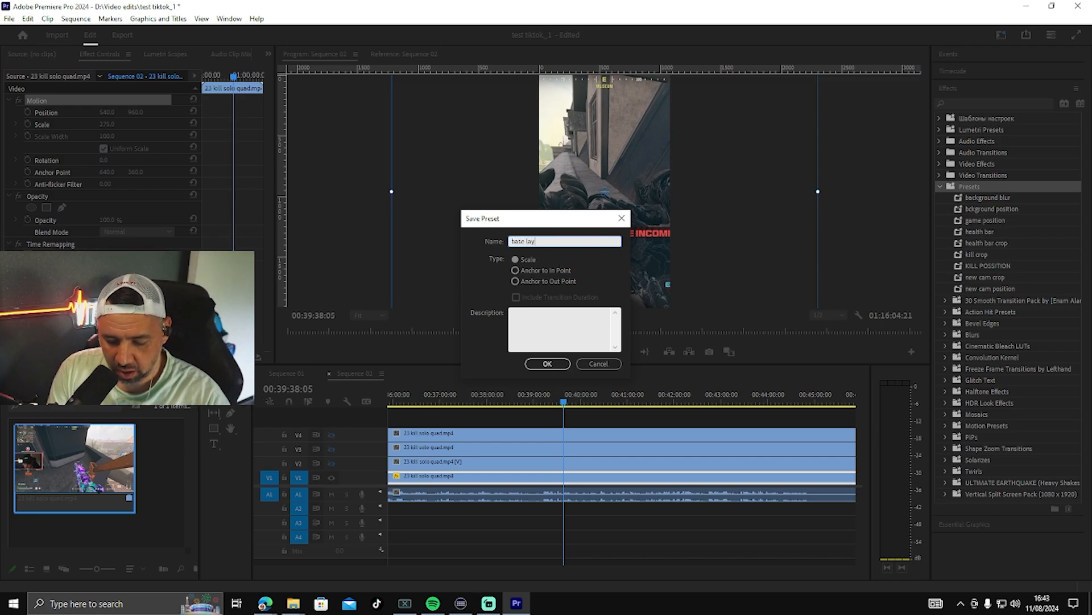
type("er 1")
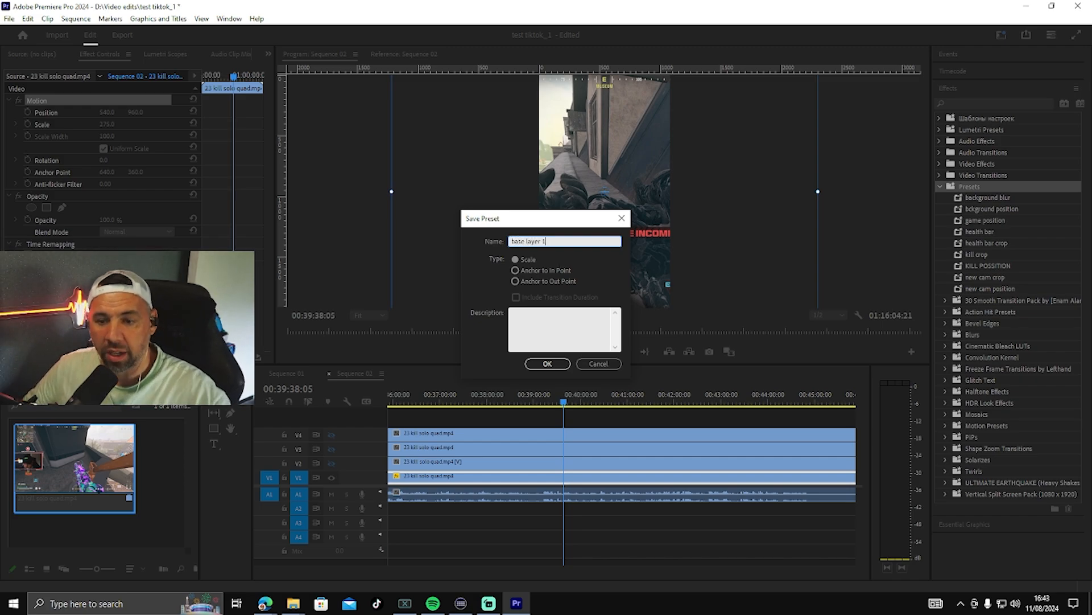
left_click(547, 364)
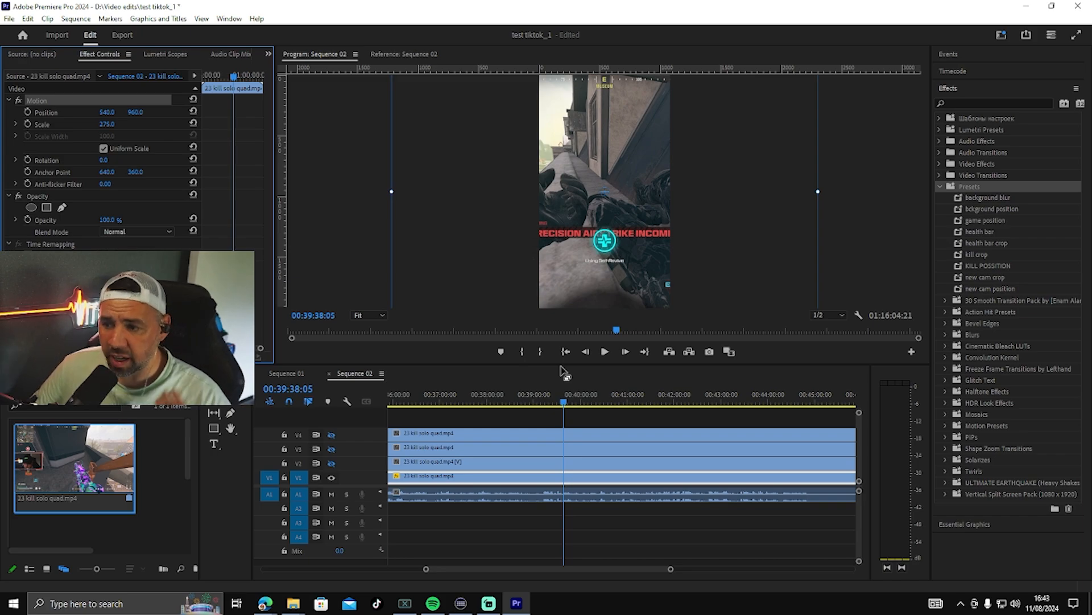
left_click(866, 242)
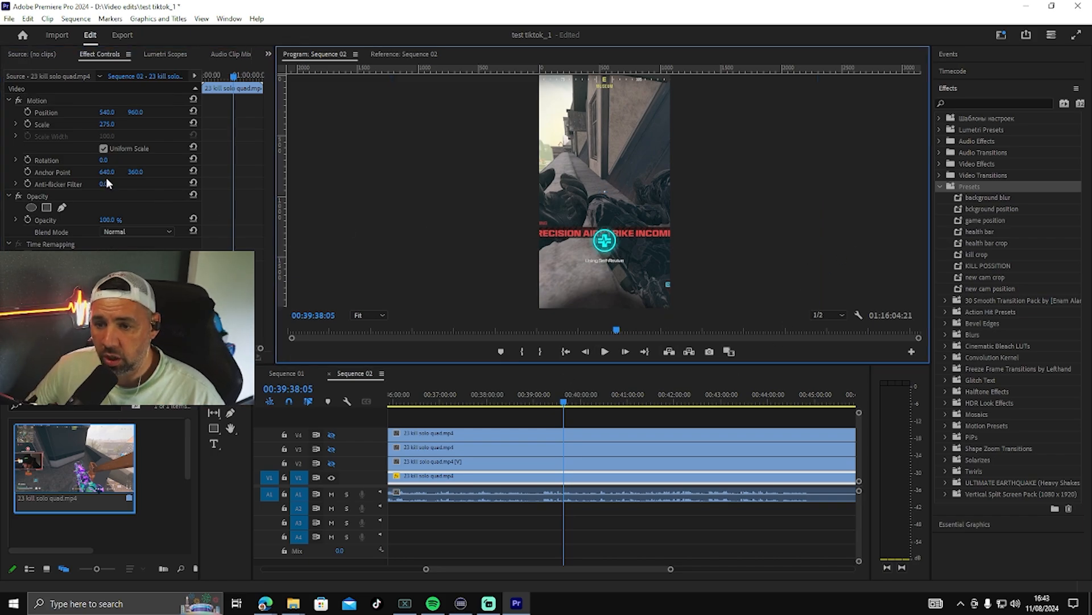
Step: Test the base layer 1 preset by reducing the V1 clip's scale to 90 and applying the preset to it
left_click_drag(111, 122, 15, 123)
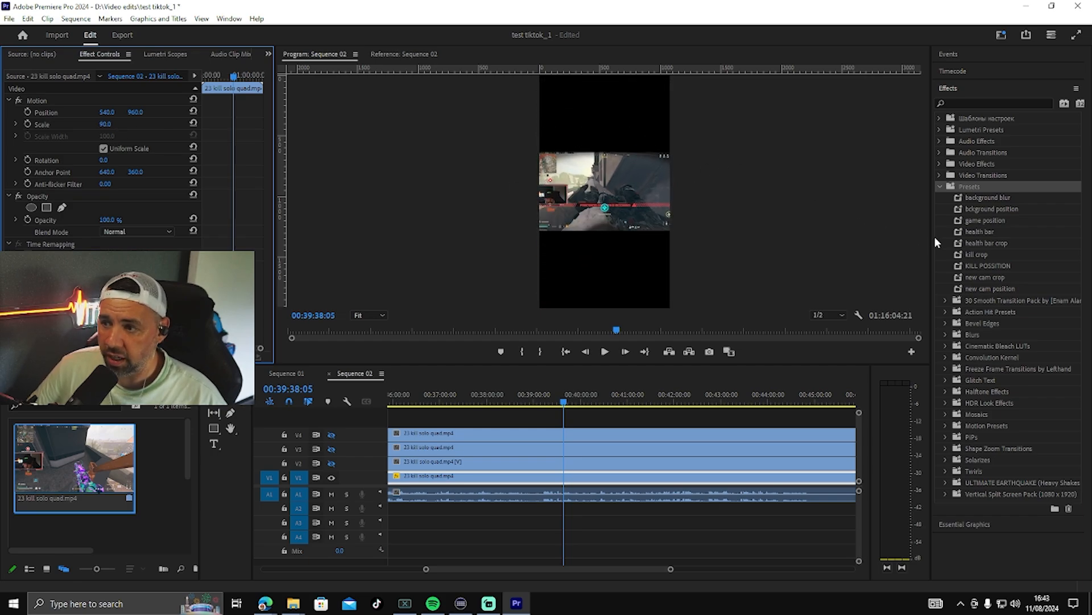
left_click(939, 185)
left_click(940, 117)
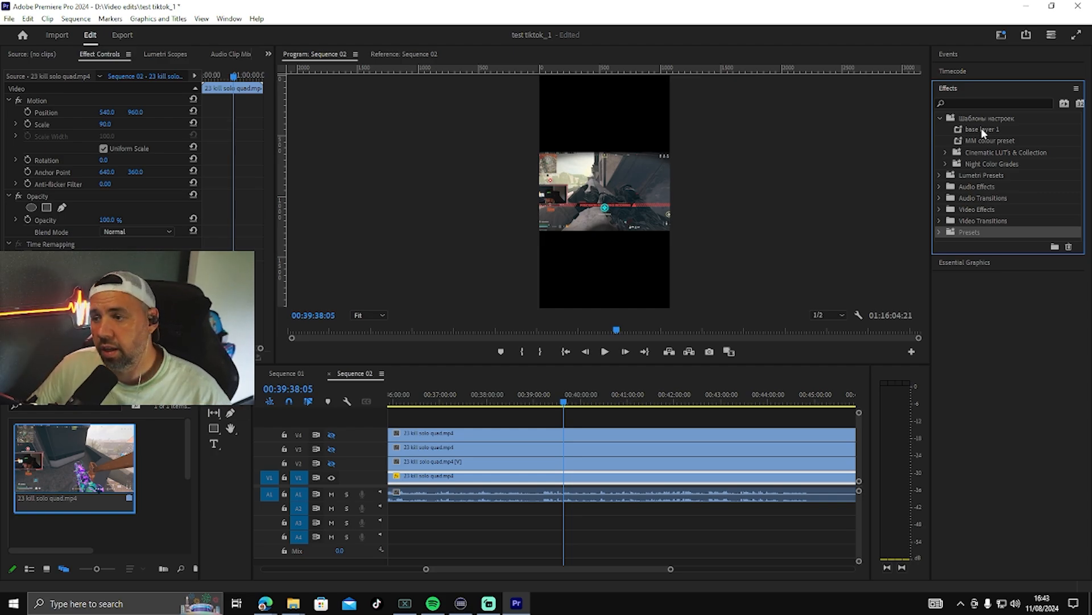
left_click_drag(982, 128, 648, 478)
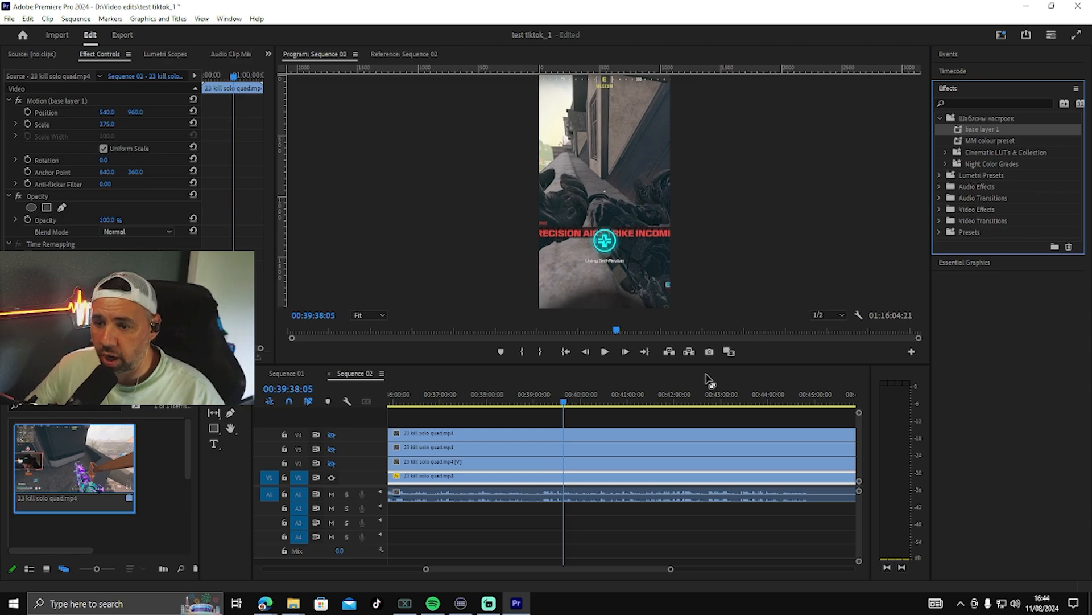
key("ctrl+z")
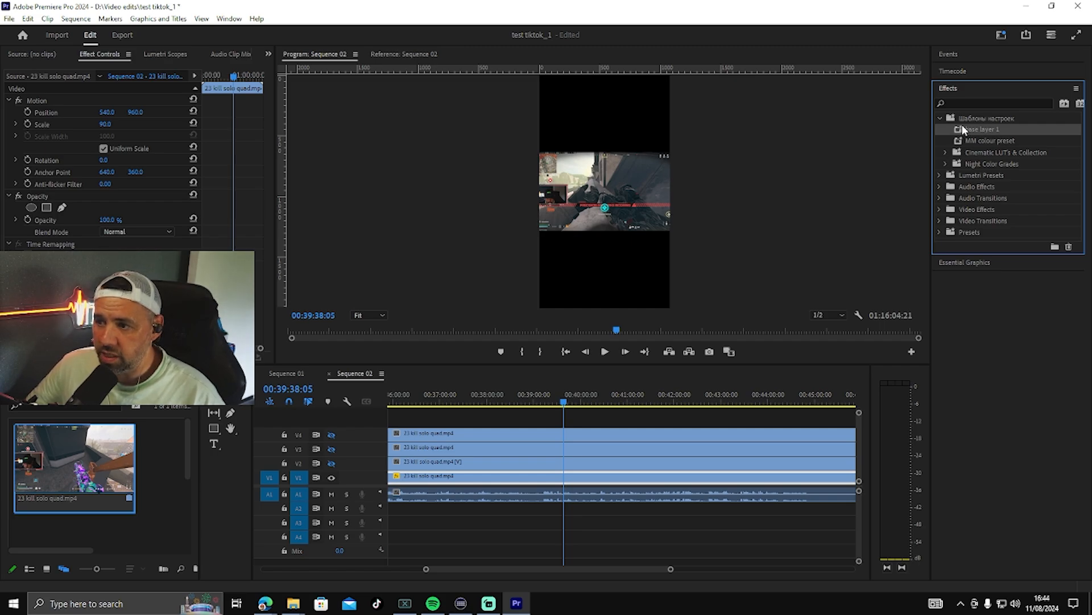
left_click_drag(962, 126, 606, 474)
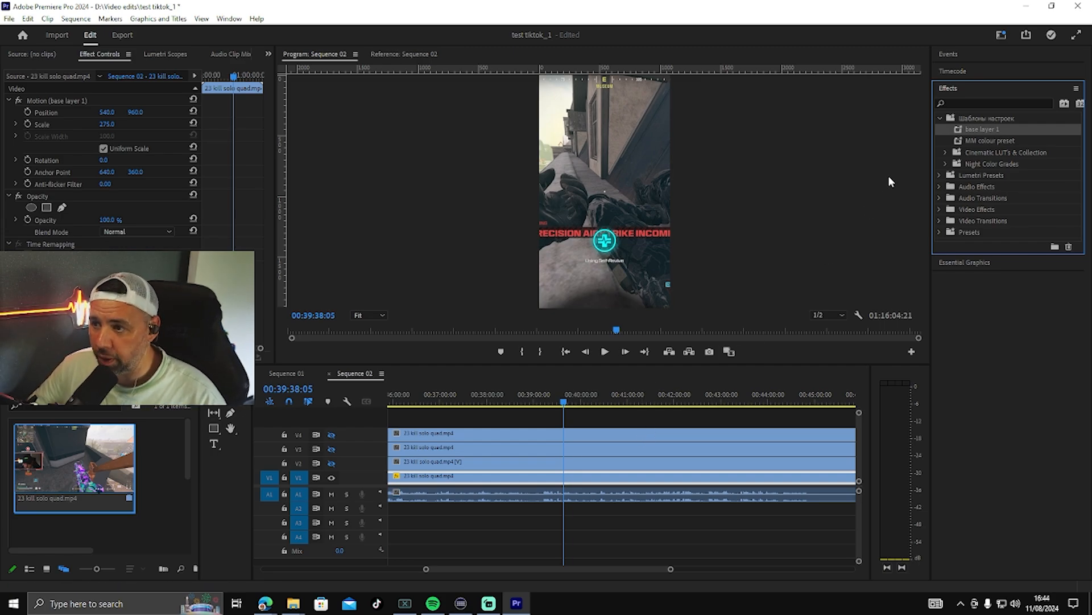
Step: Find Gaussian Blur in the effects, apply it to the V1 clip and raise its blurriness until the background is heavily blurred
left_click(939, 119)
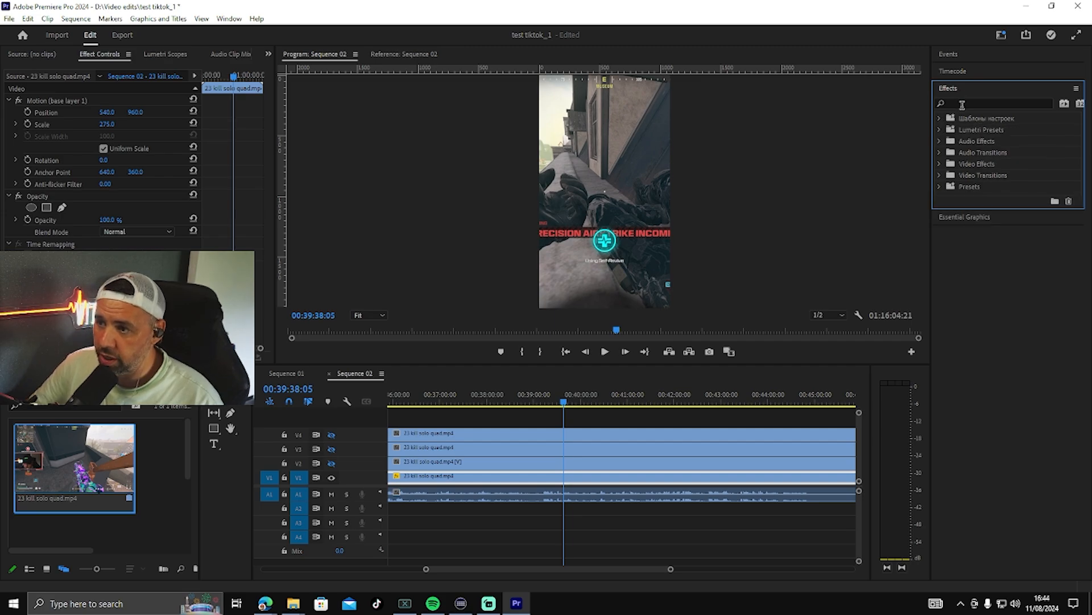
left_click(961, 104)
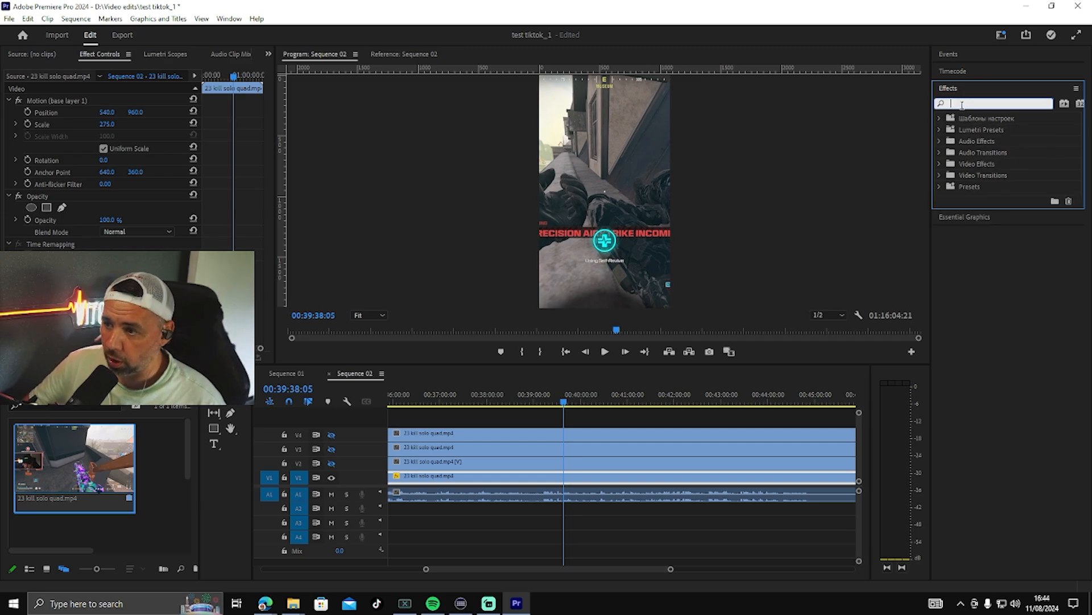
type("blur")
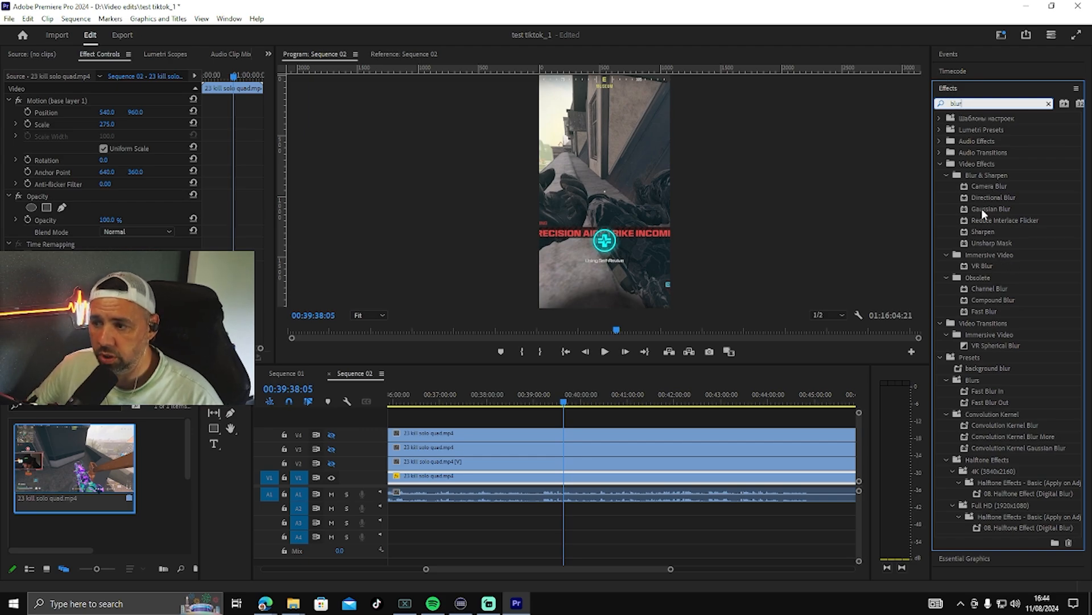
left_click_drag(981, 209, 619, 475)
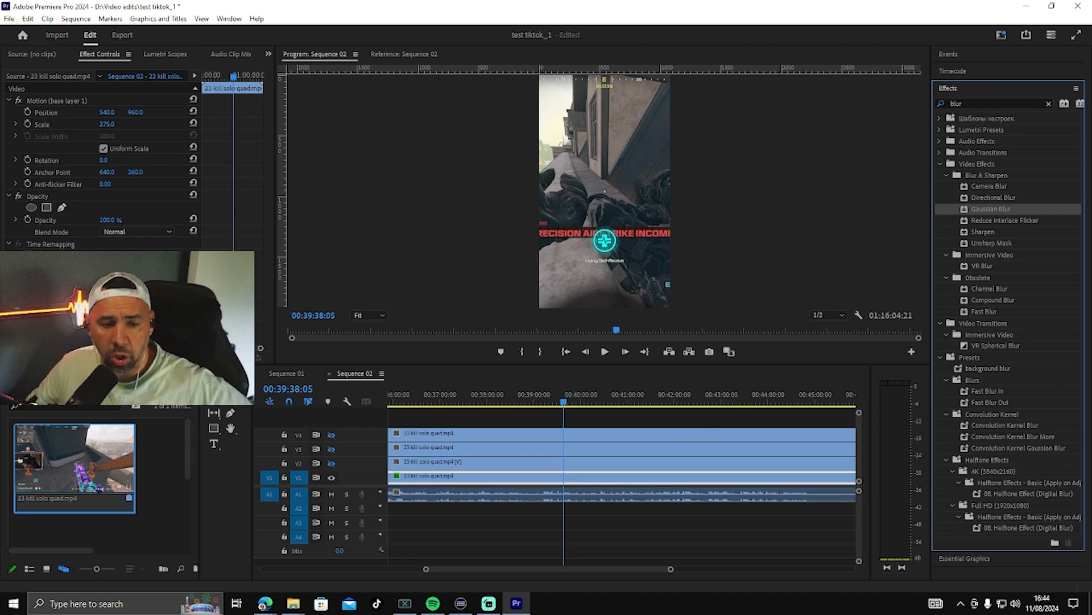
mouse_move(105, 292)
left_mouse_down()
mouse_move(171, 292)
mouse_move(107, 291)
mouse_move(120, 292)
left_mouse_up()
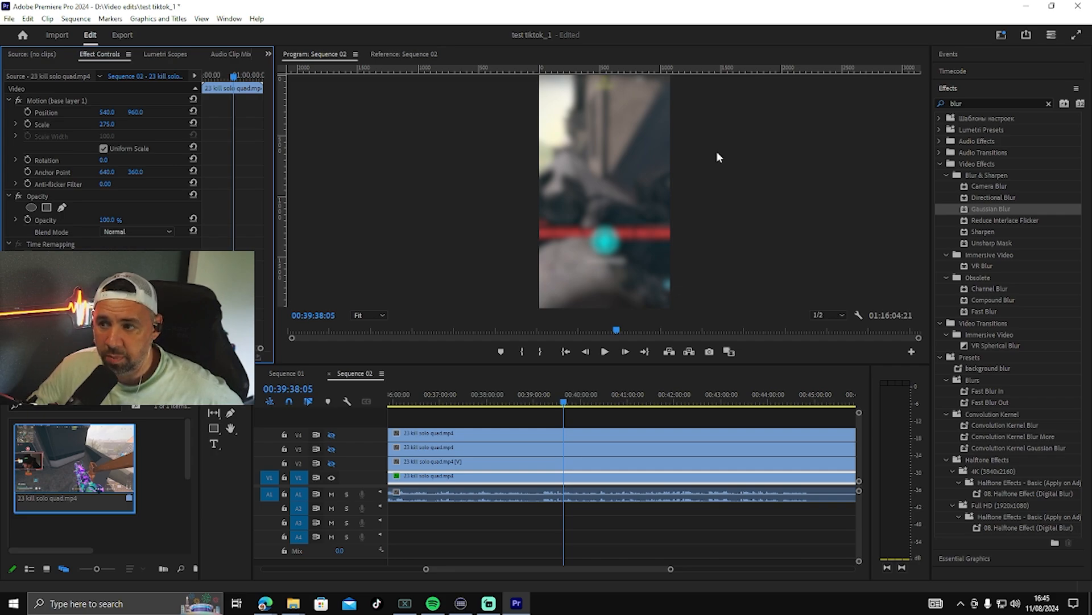
left_click(1049, 104)
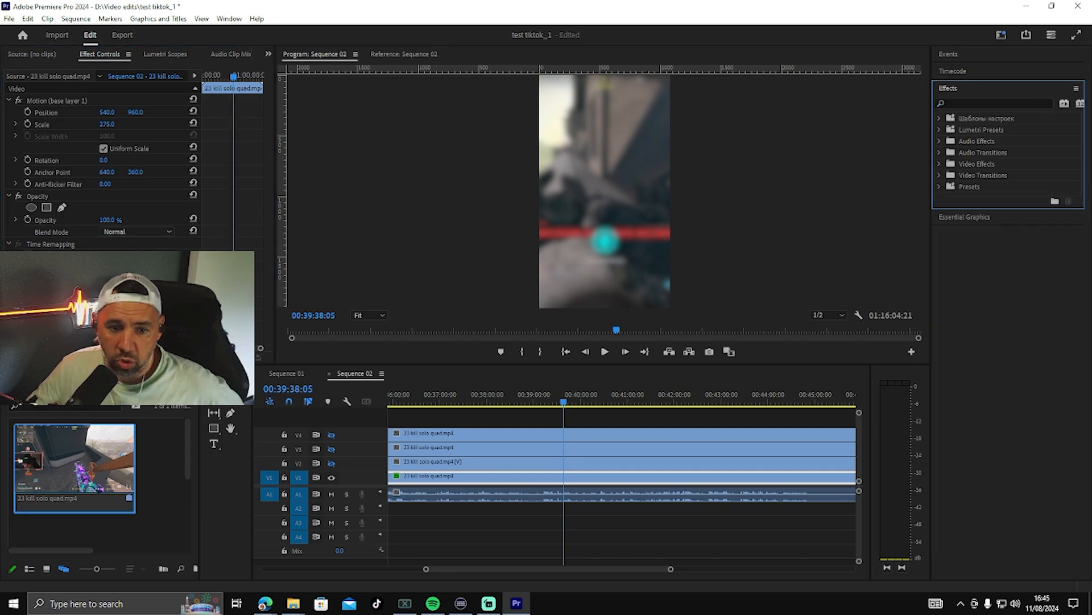
Step: Save the V1 clip's Gaussian Blur settings as a preset named "base layer 2"
left_click(108, 284)
left_click(136, 336)
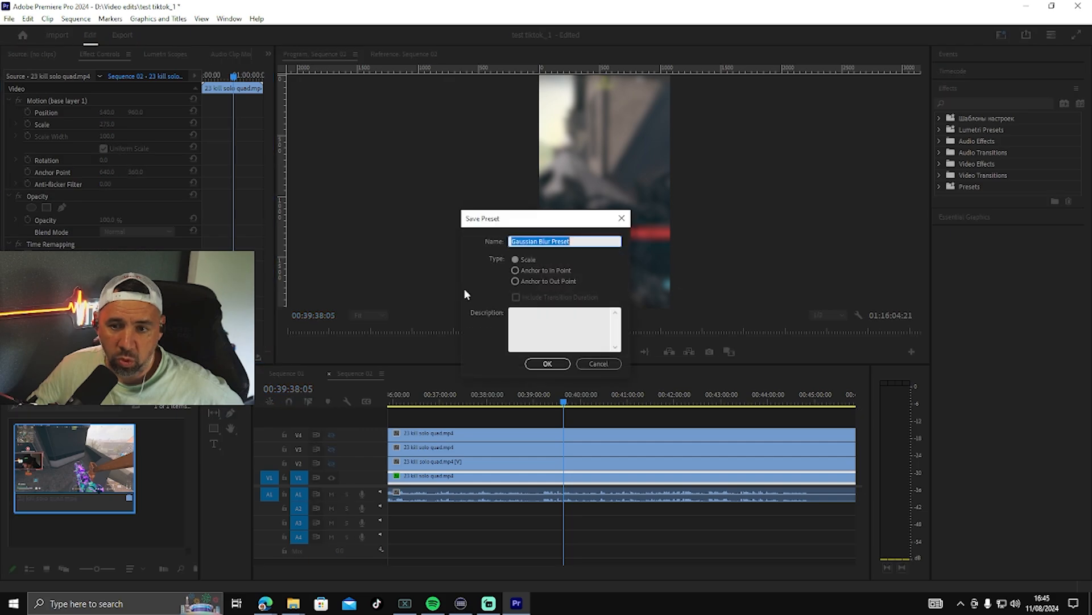
type("base")
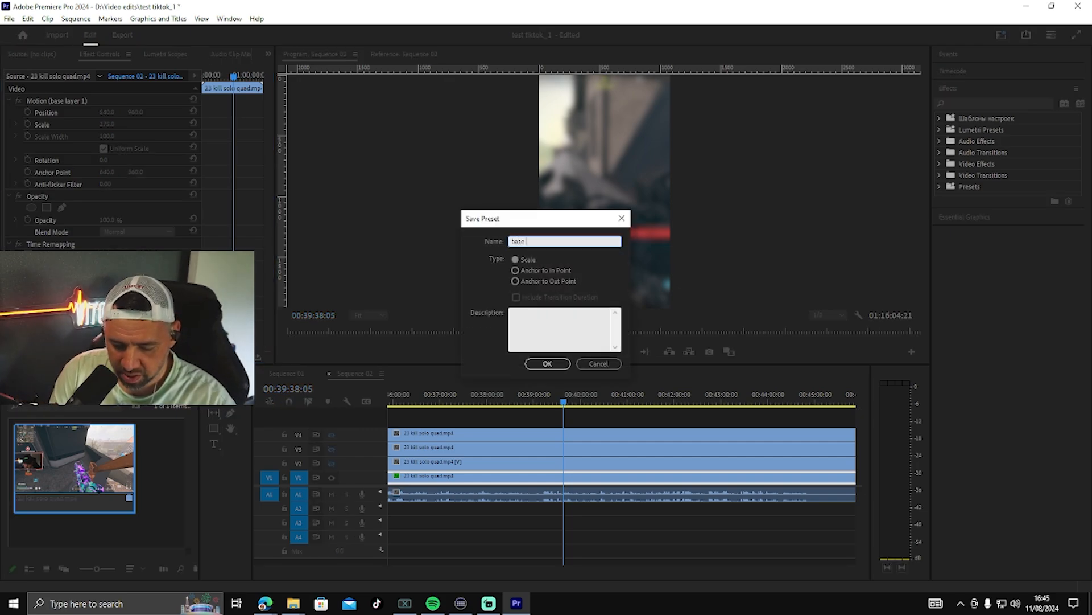
type(" layer 2")
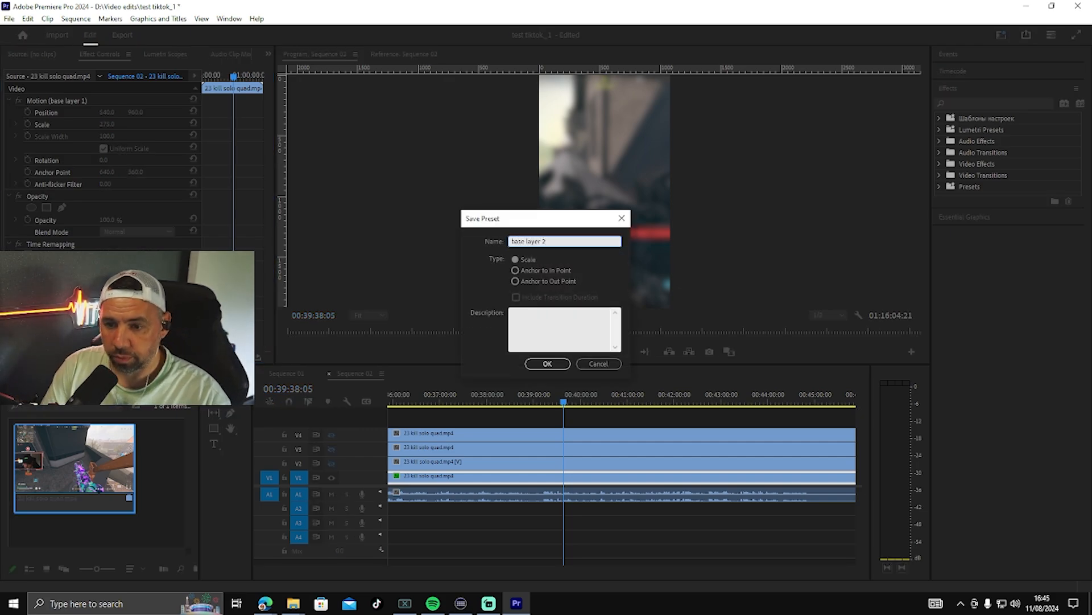
left_click(556, 363)
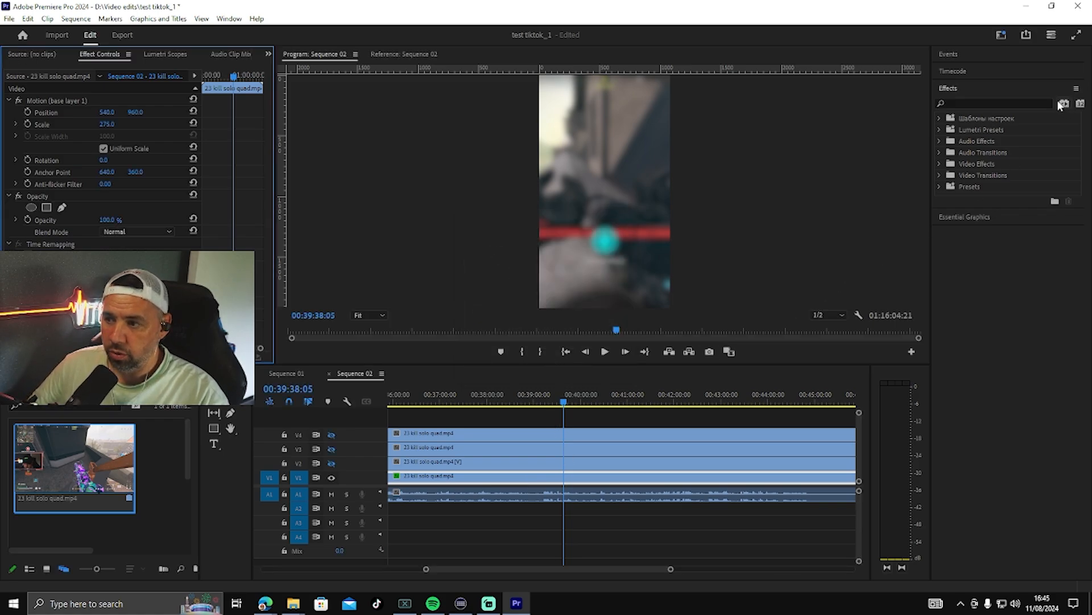
Step: Clear the V1 clip's effects and motion changes, and apply the saved base layer 1 and base layer 2 presets to it
left_click(940, 119)
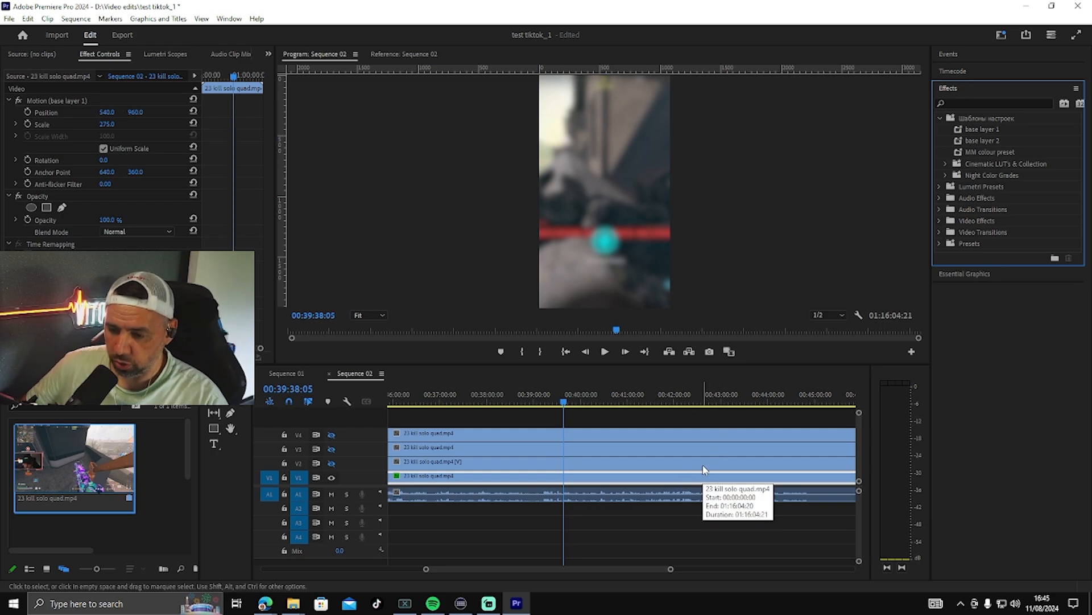
left_click(689, 480)
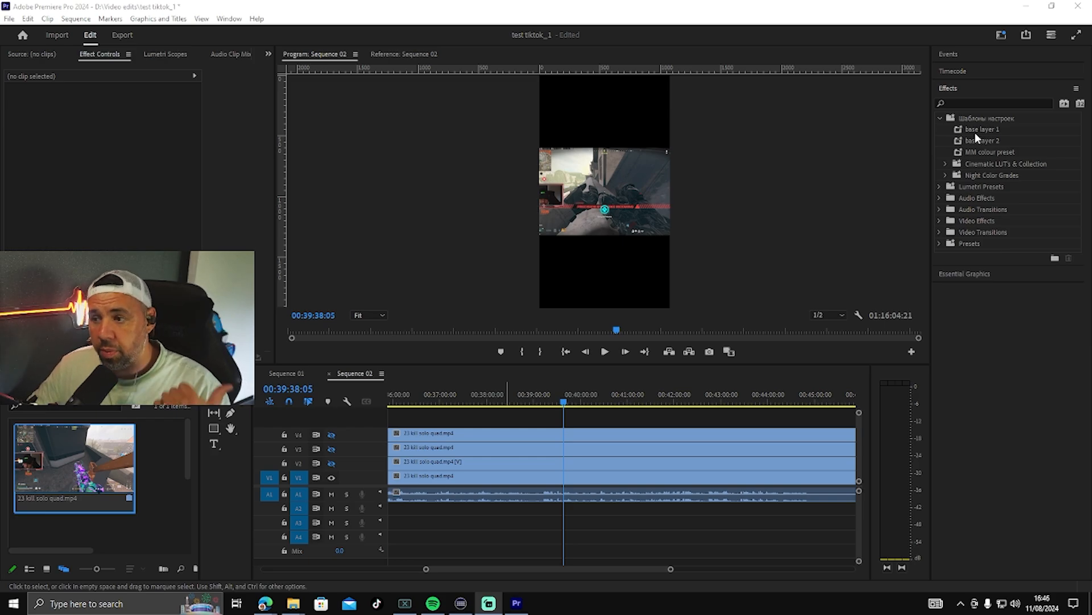
left_click_drag(976, 129, 604, 476)
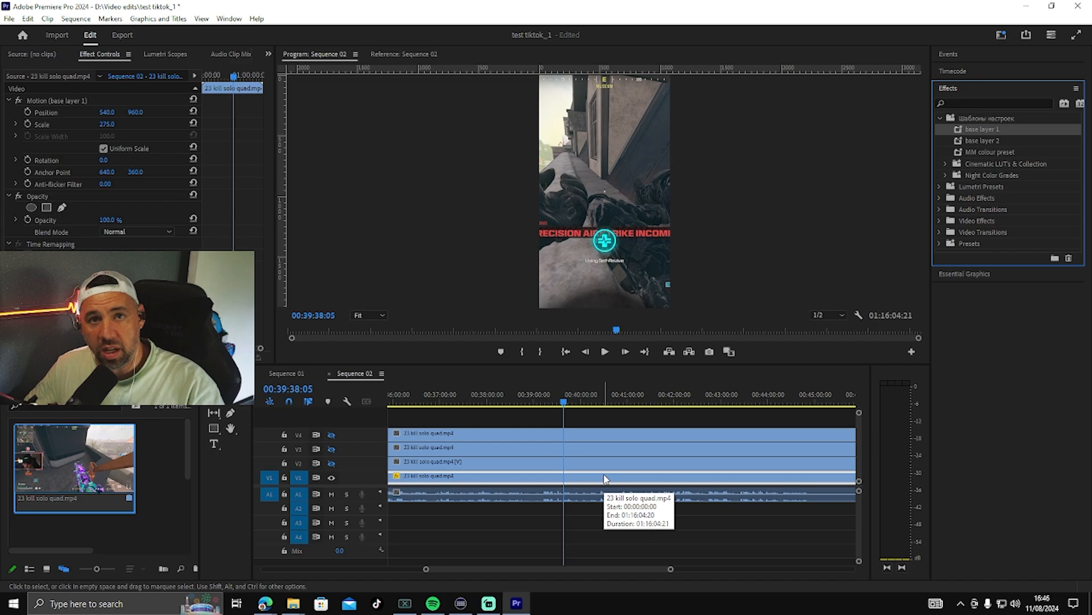
left_click_drag(974, 140, 625, 475)
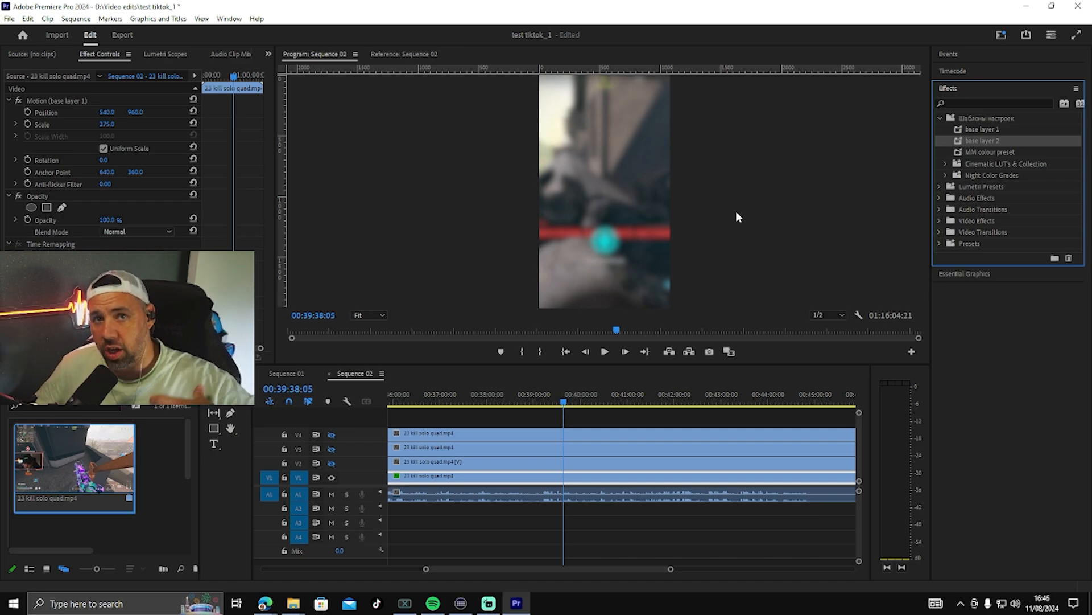
Step: Make track V2 visible, scale its gameplay clip to 195 and move it down to a vertical position of about 1150
left_click(333, 462)
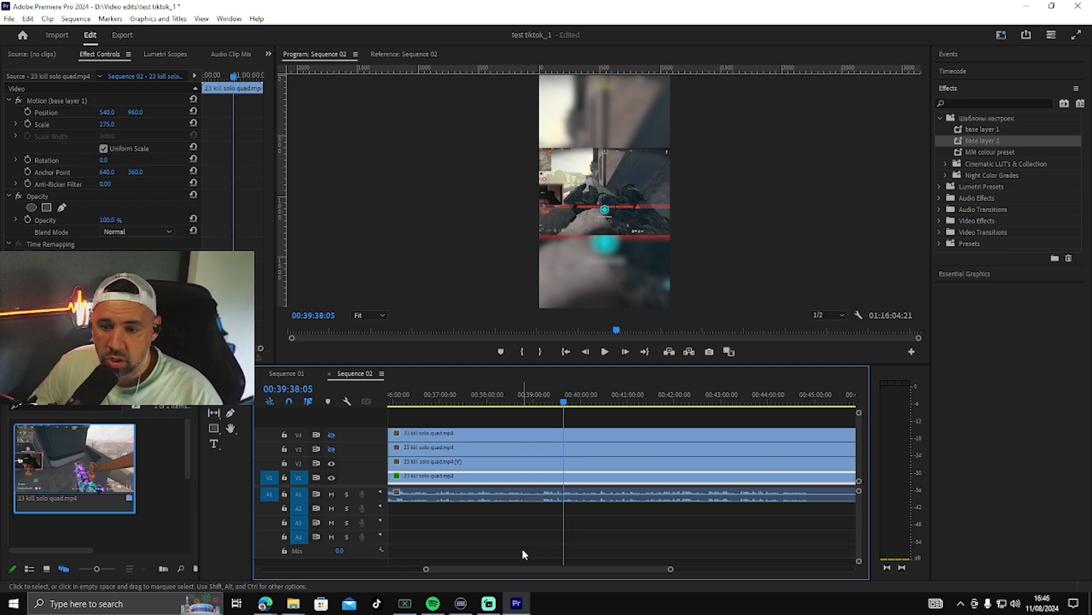
left_click(569, 466)
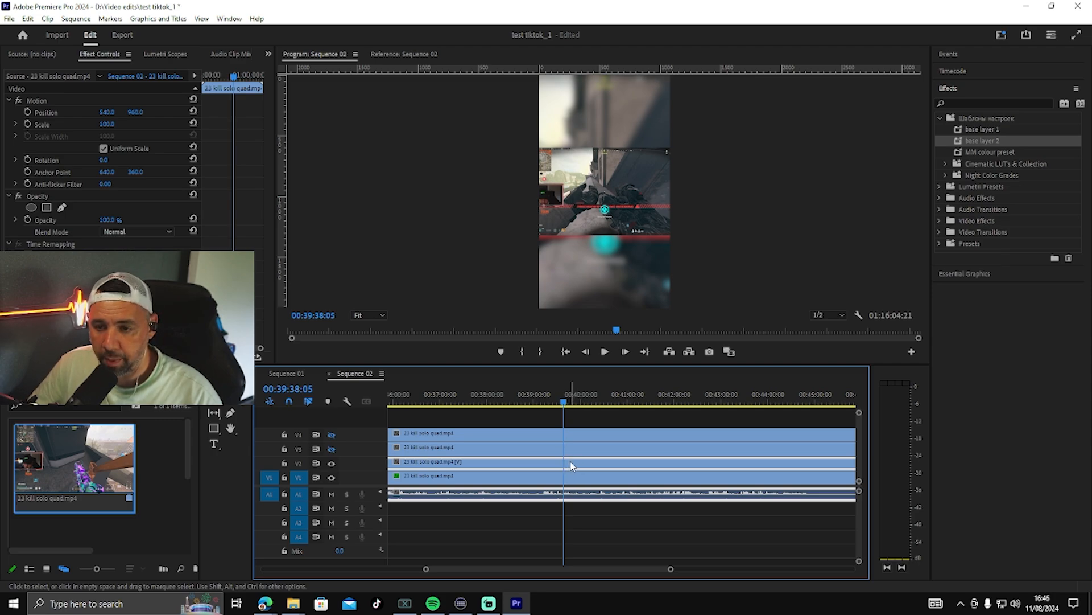
left_click_drag(107, 123, 141, 113)
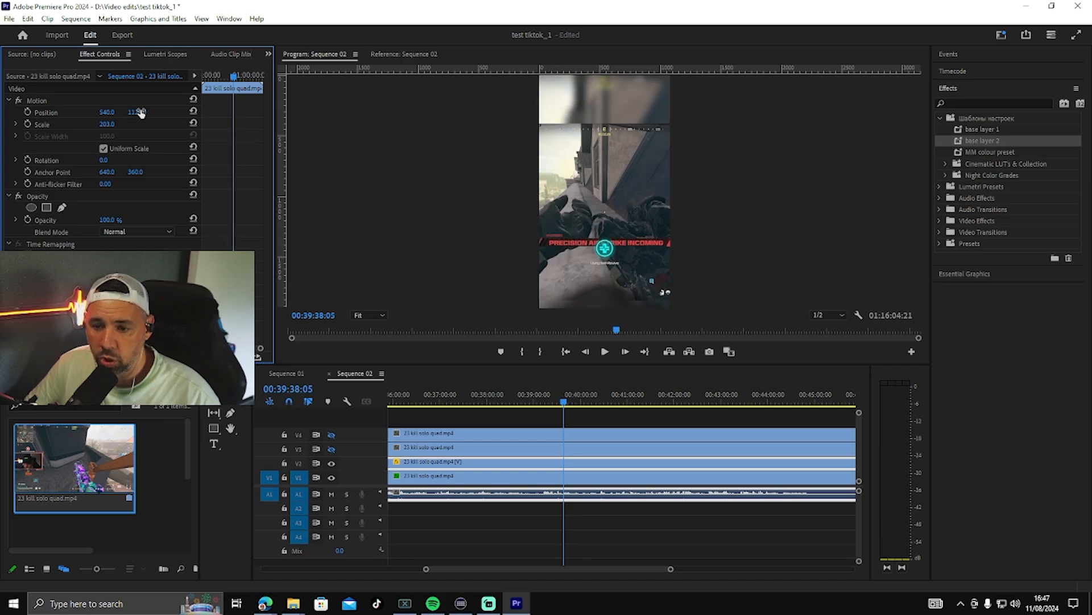
left_click(115, 124)
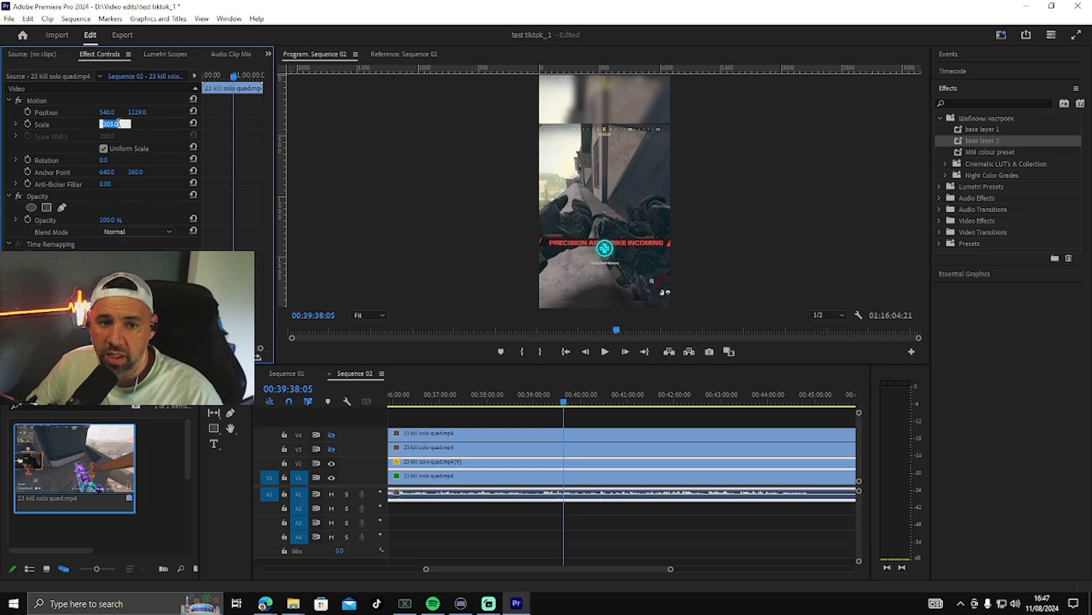
left_click(138, 126)
left_click_drag(114, 125, 110, 124)
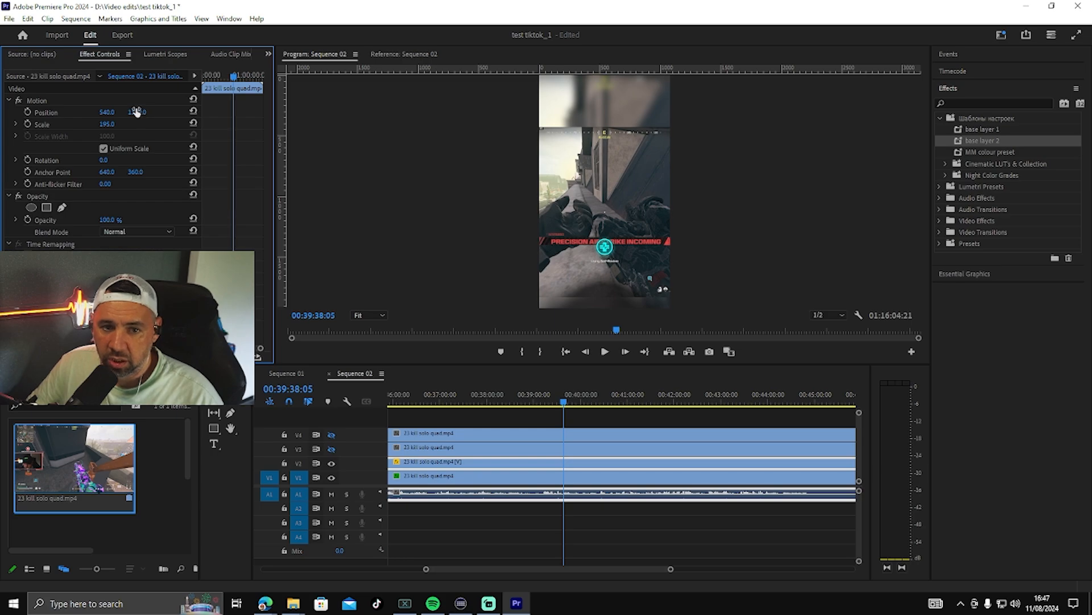
left_click_drag(137, 112, 154, 112)
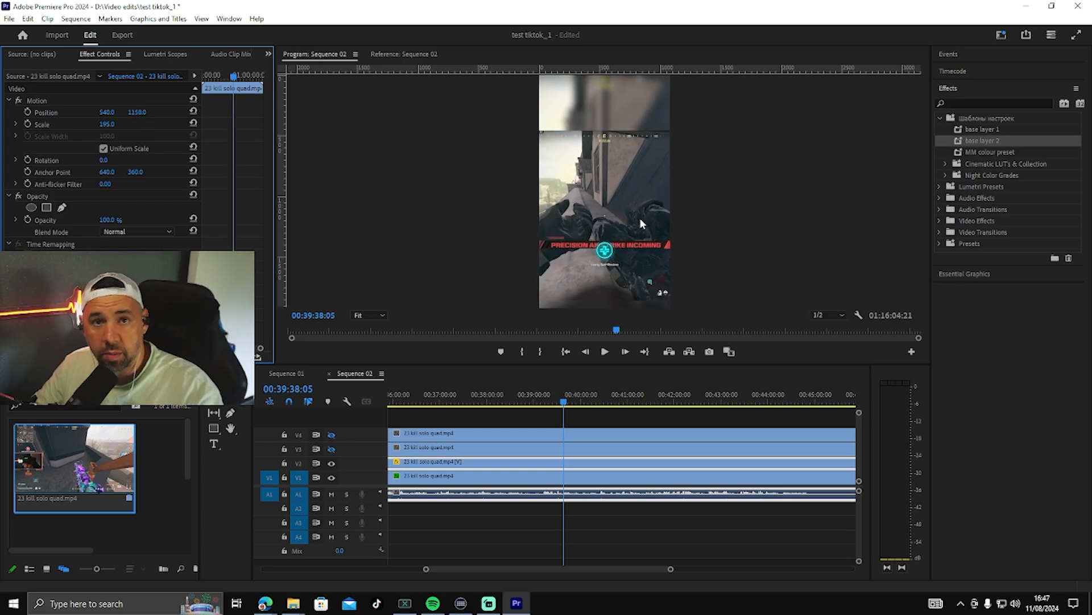
Step: Save the V2 gameplay clip's Motion settings as a preset named "gameplay layer"
right_click(79, 98)
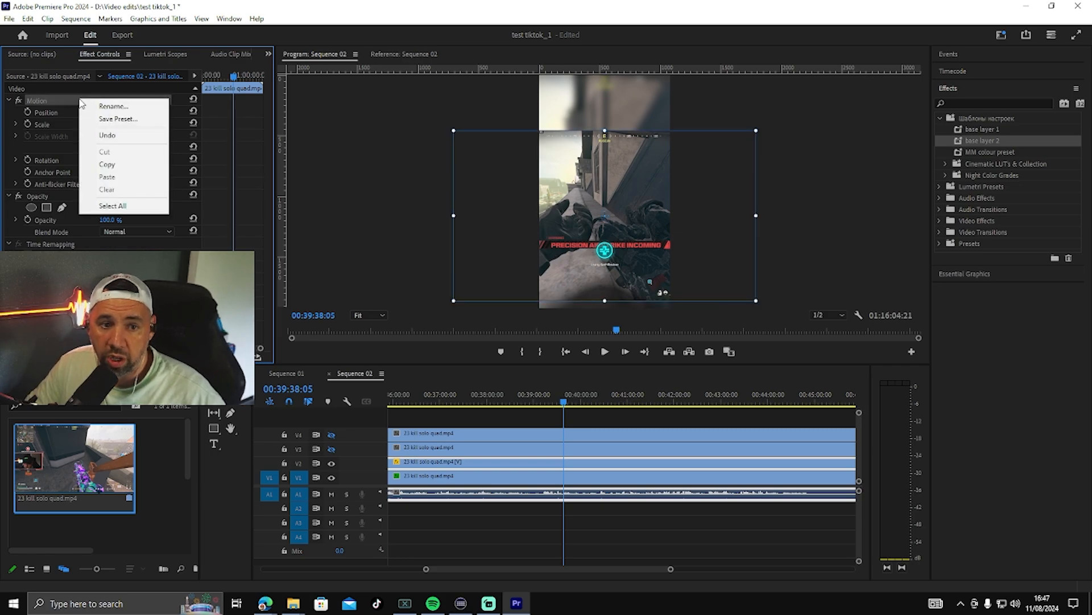
left_click(111, 119)
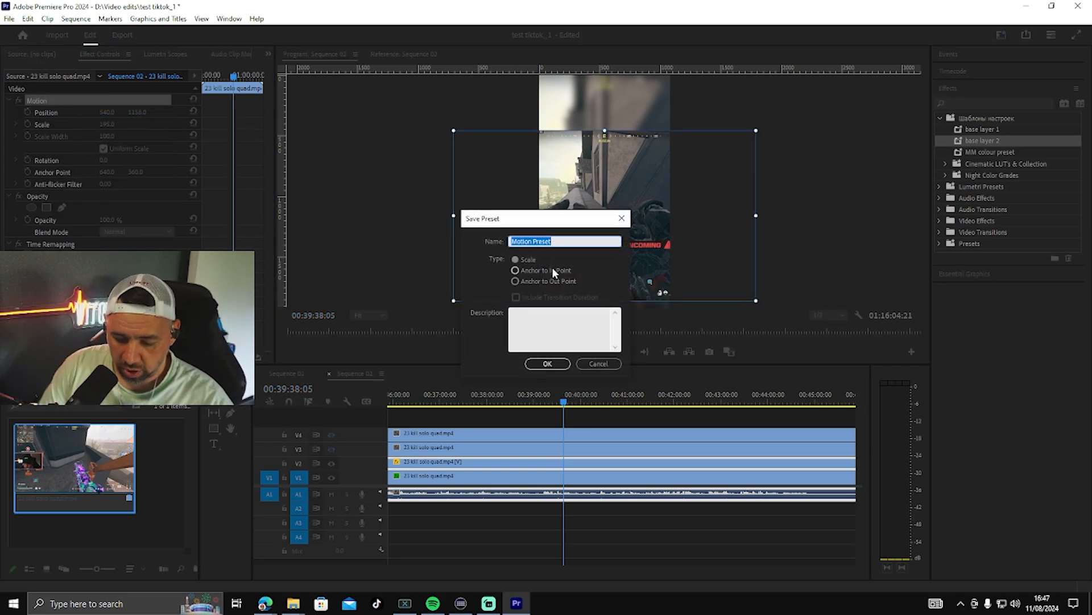
type("gam")
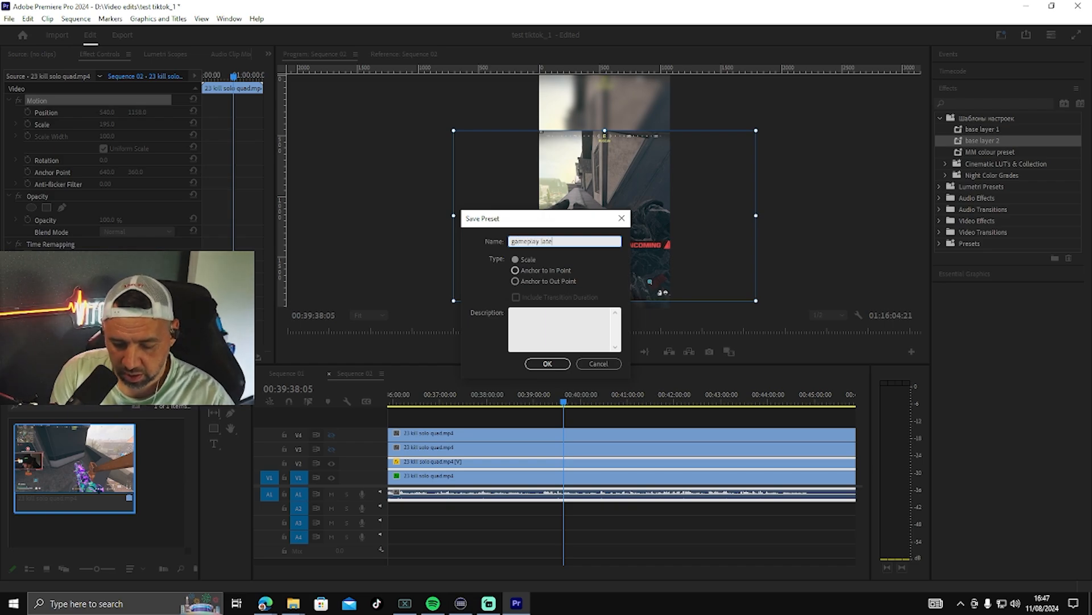
type("eplay layer")
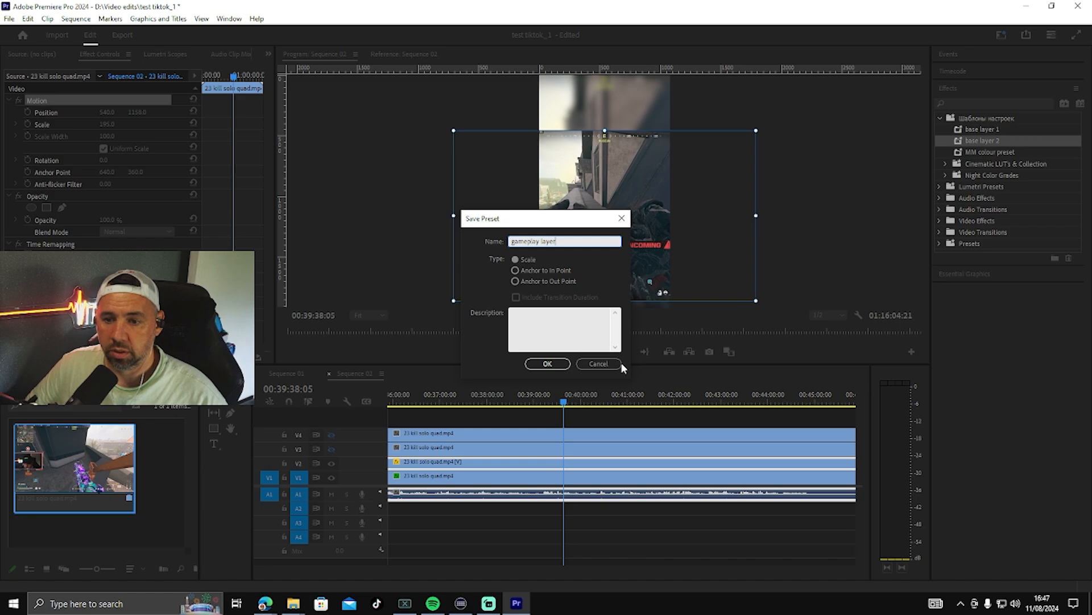
left_click(547, 363)
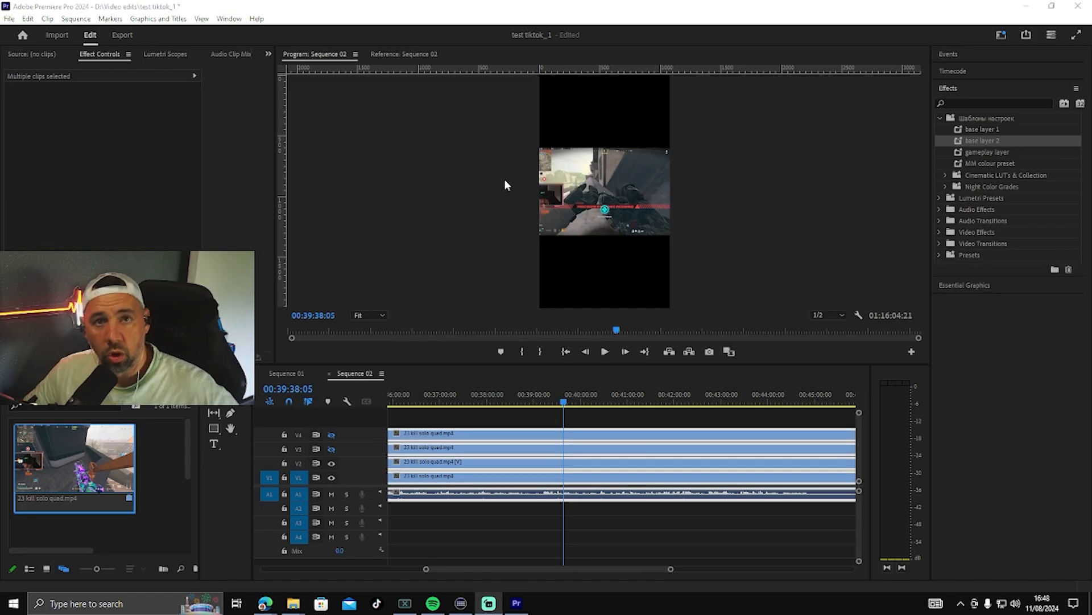
Step: Apply the base layer 1 and base layer 2 presets to the V1 clip and the gameplay layer preset to the V2 clip
left_click(540, 551)
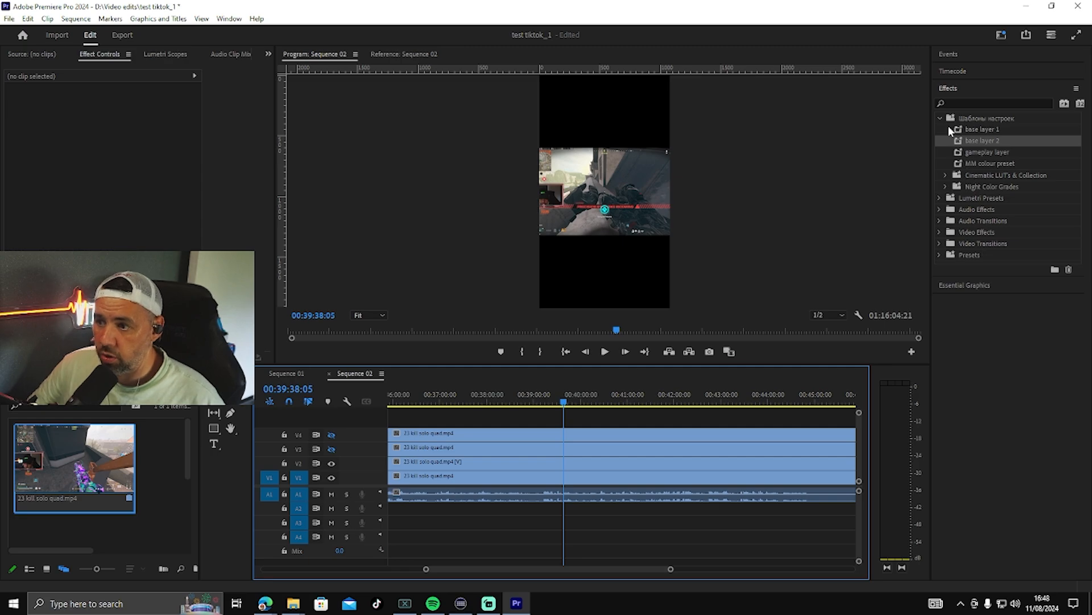
left_click_drag(961, 135, 587, 476)
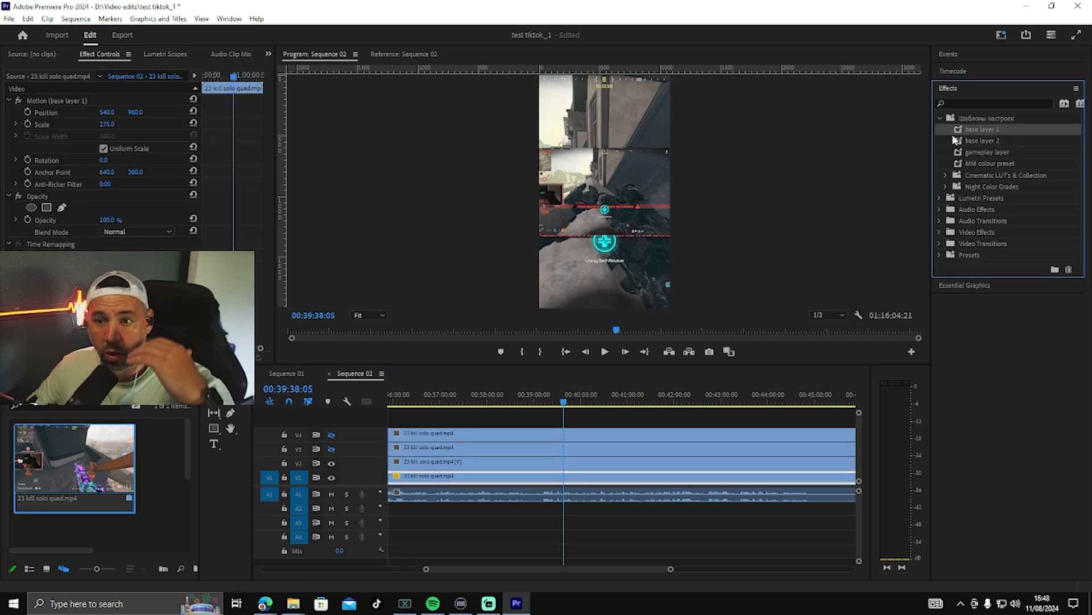
left_click_drag(985, 140, 642, 475)
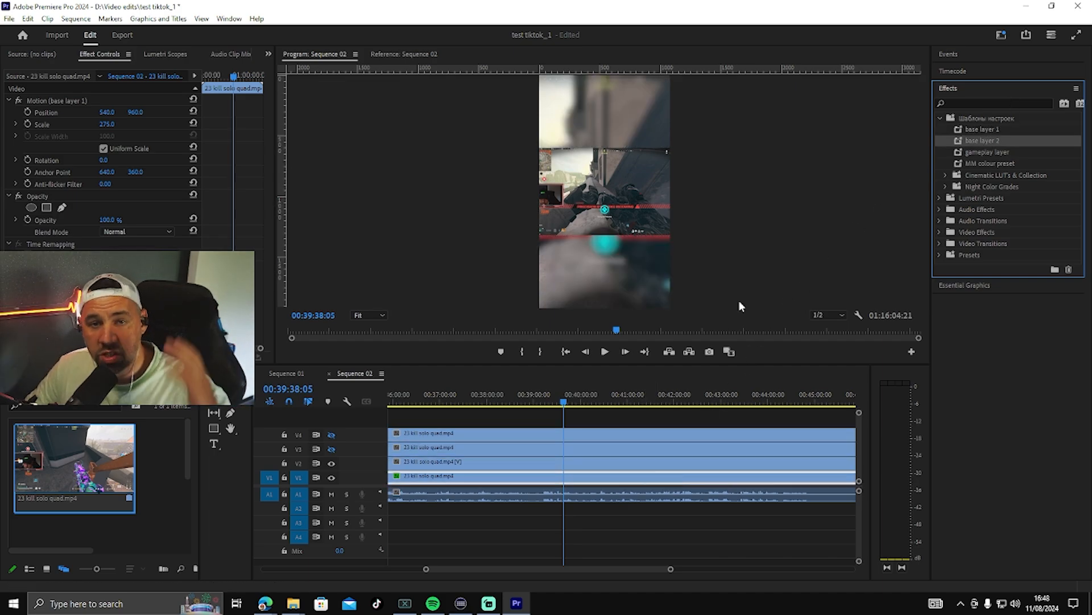
left_click_drag(969, 152, 625, 464)
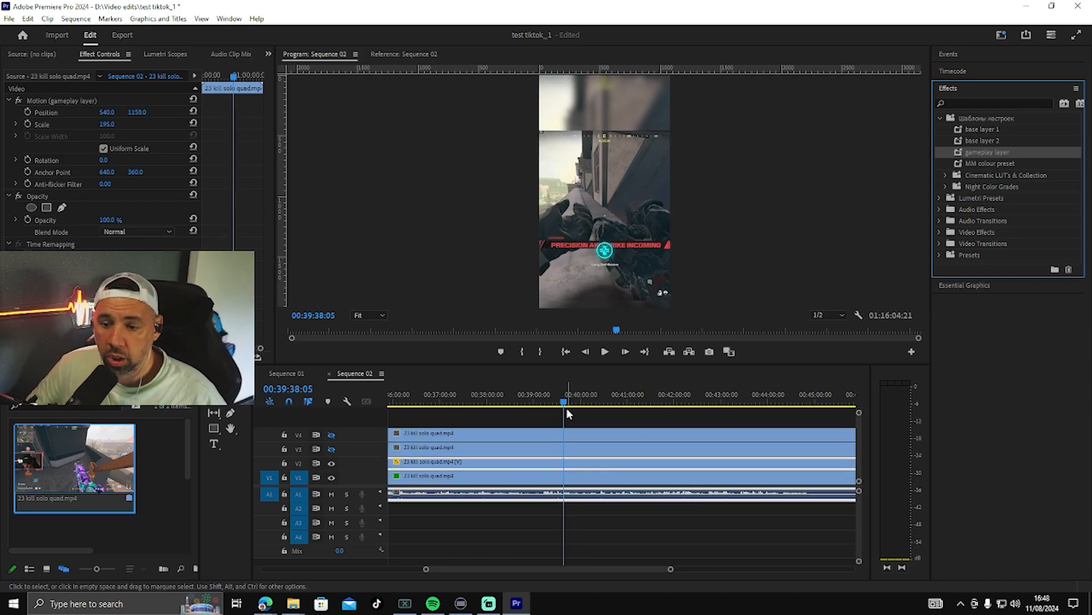
Step: Move the playhead to about 00:42:22:22 and lower the V2 gameplay clip to a vertical position of 1180
left_click_drag(565, 404, 693, 427)
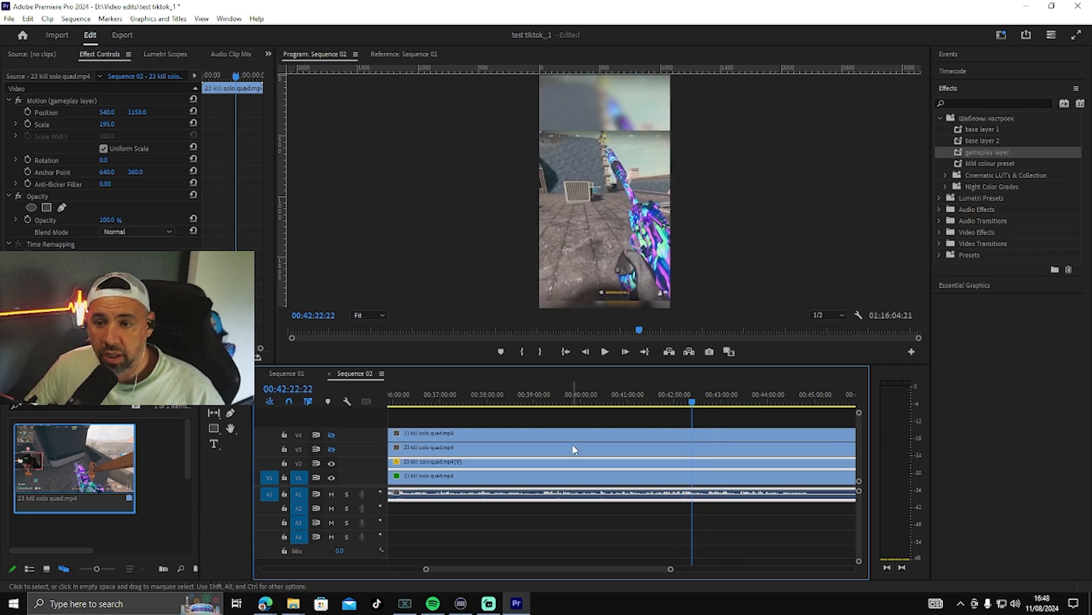
mouse_move(138, 112)
left_mouse_down()
mouse_move(177, 112)
mouse_move(40, 112)
mouse_move(149, 112)
left_mouse_up()
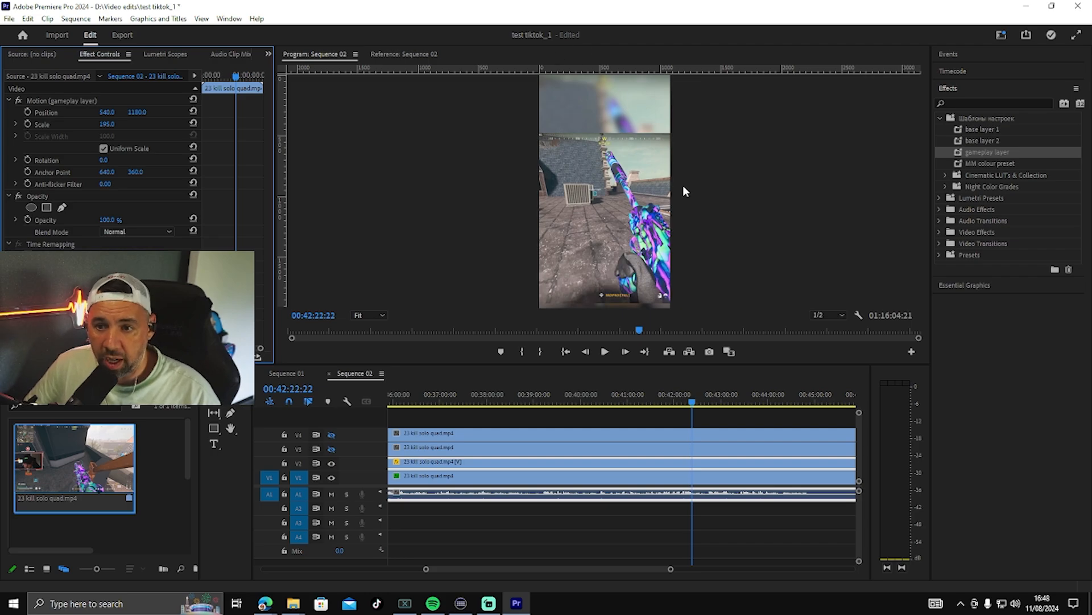
Step: Make track V3 visible, scale its clip to 250 and position it at 1746, 172 so the webcam sits above the gameplay
left_click(645, 454)
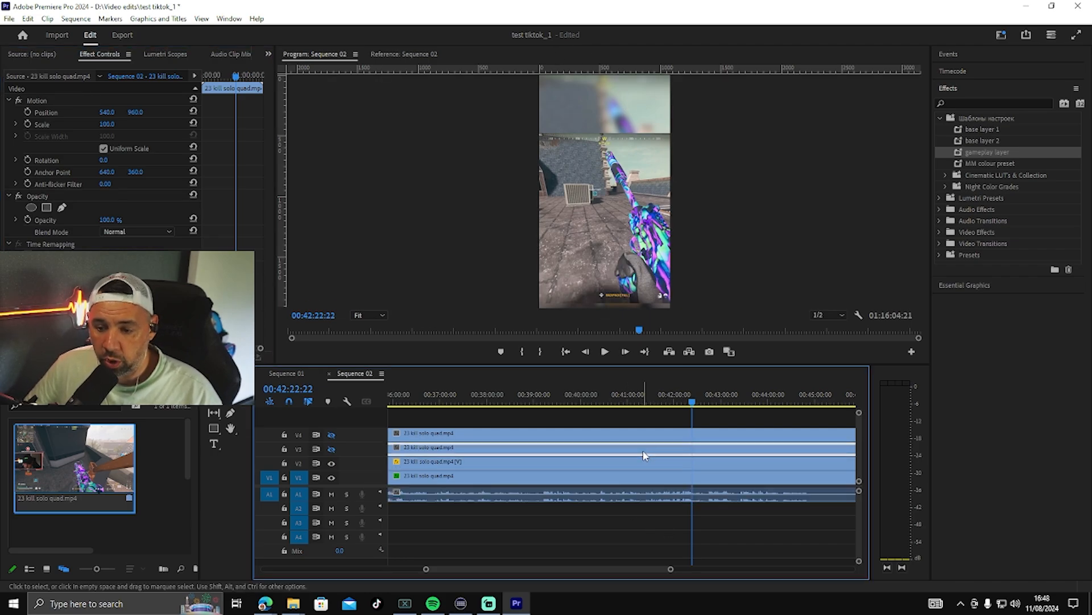
left_click(331, 449)
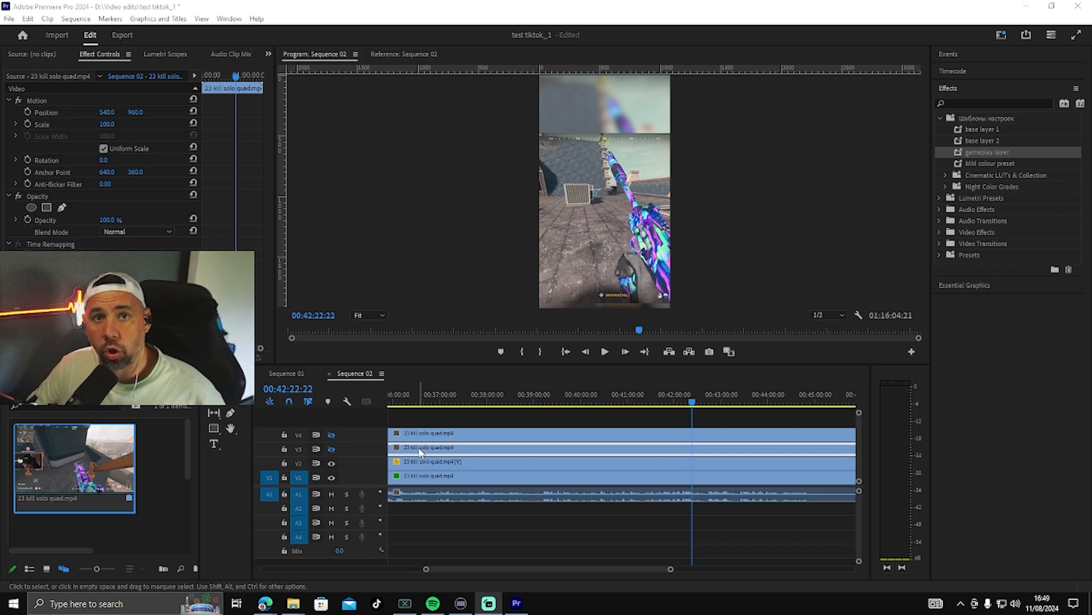
left_click(331, 449)
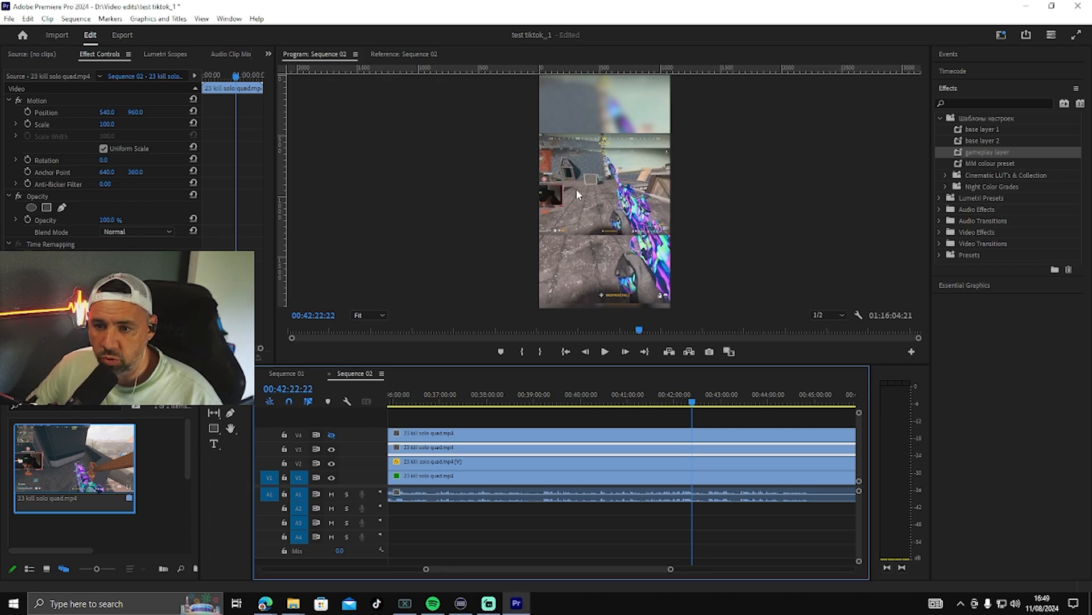
left_click(598, 176)
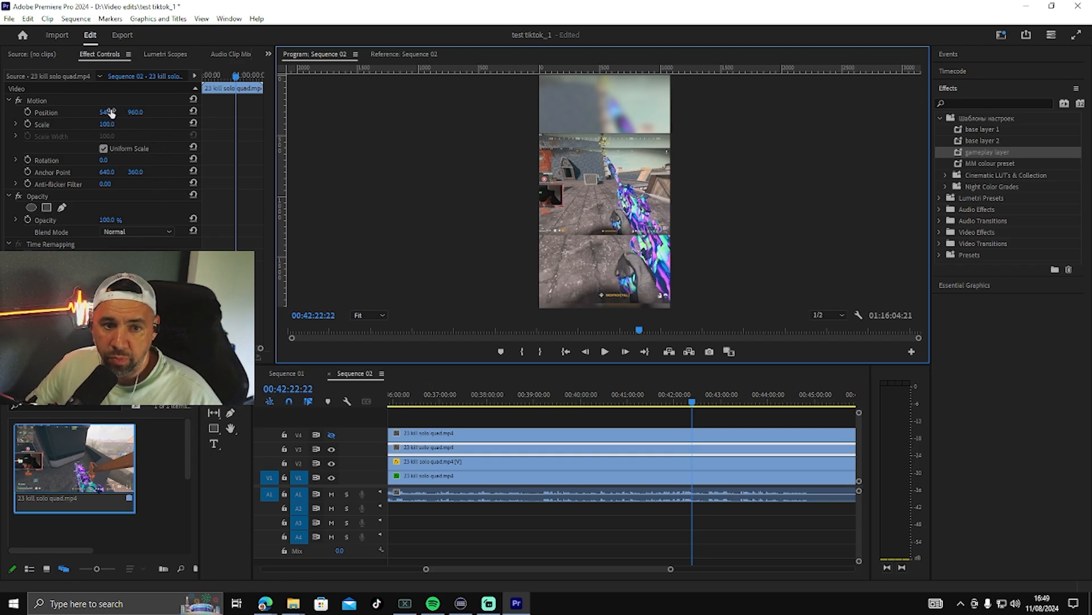
mouse_move(111, 113)
left_mouse_down()
mouse_move(109, 128)
mouse_move(112, 113)
mouse_move(130, 112)
left_mouse_up()
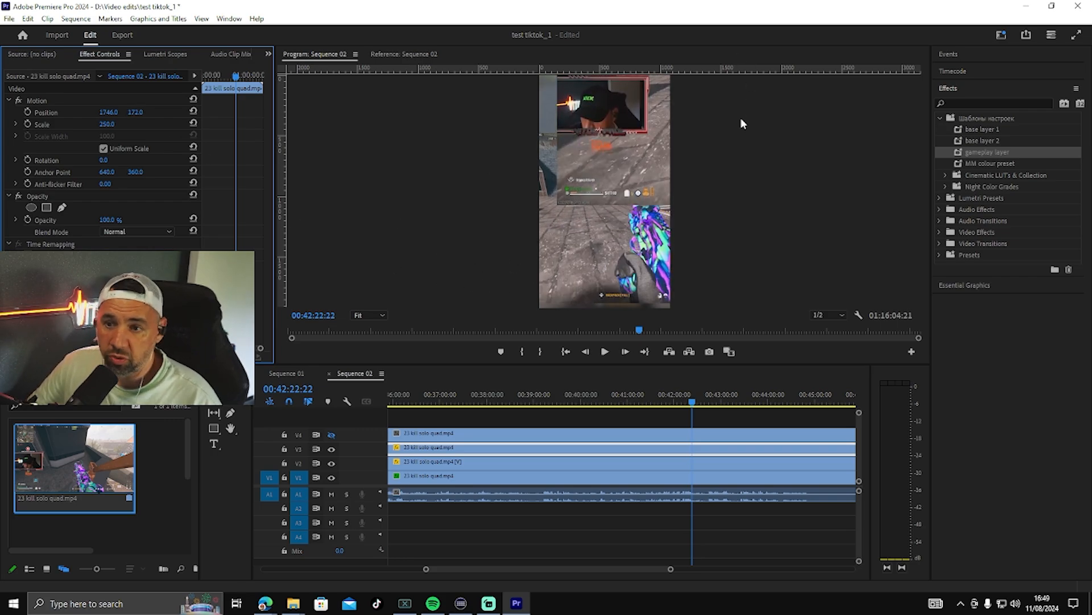
Step: Save the V3 clip's Motion settings as a preset named "cam position"
right_click(83, 101)
left_click(120, 120)
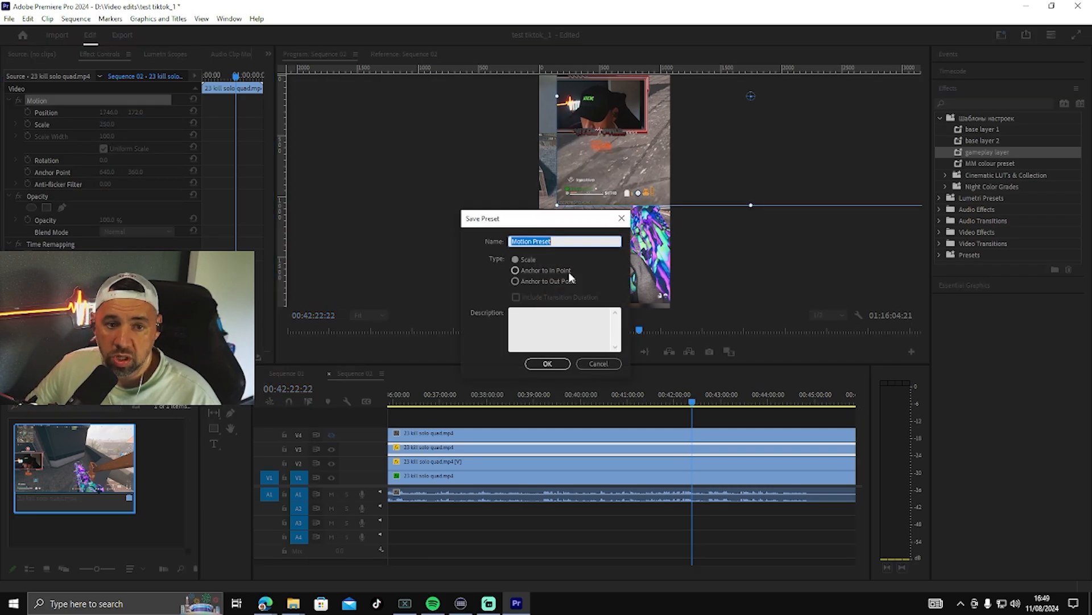
type("cam position")
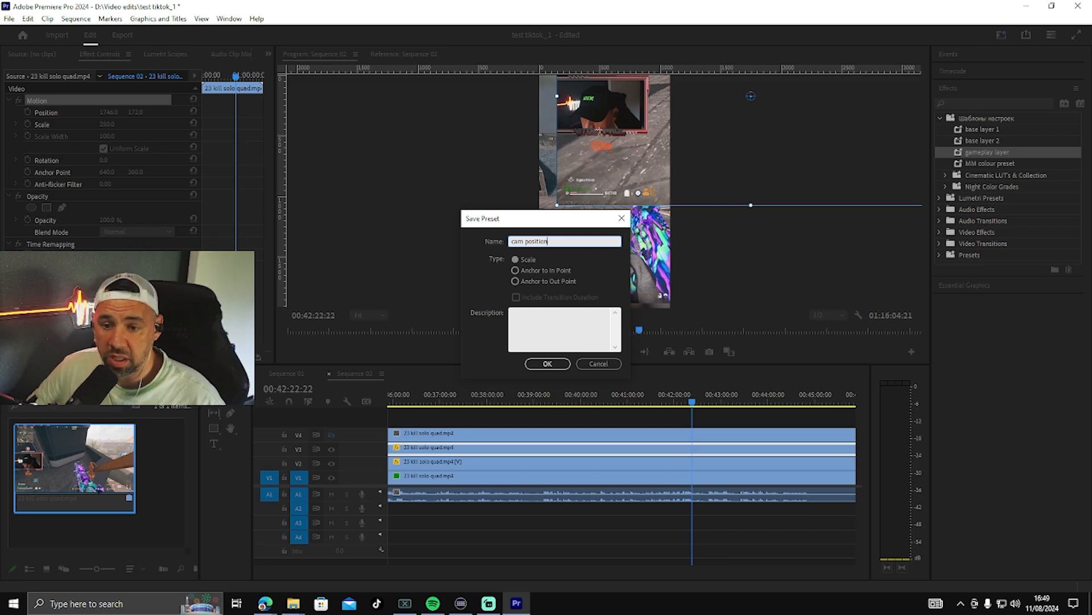
left_click(548, 364)
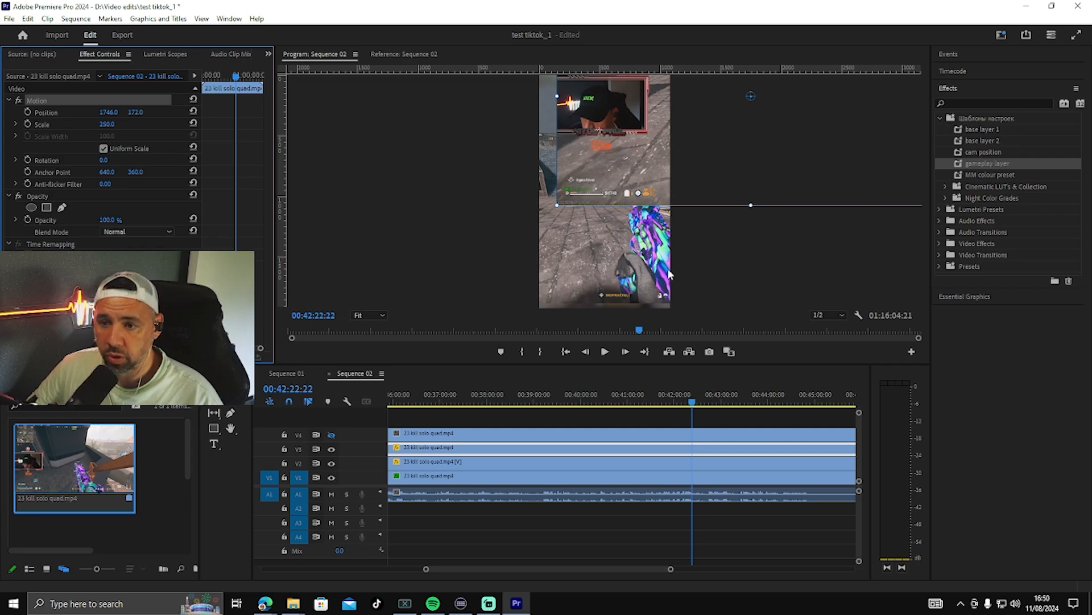
Step: Search the effects for "crop" and apply the Crop effect to the V3 webcam clip
left_click(700, 259)
left_click(982, 103)
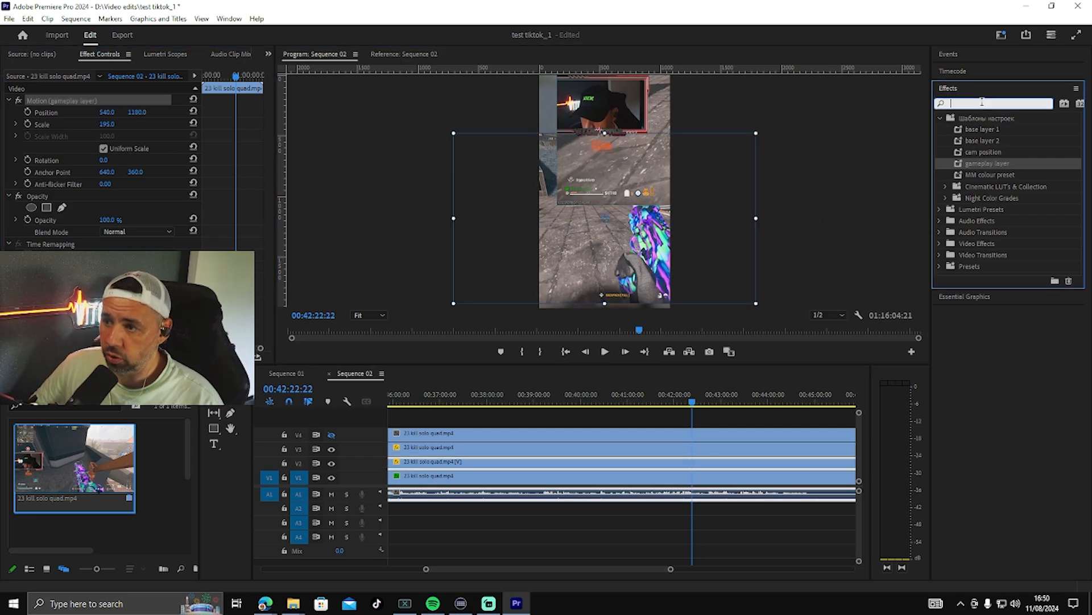
type("crop")
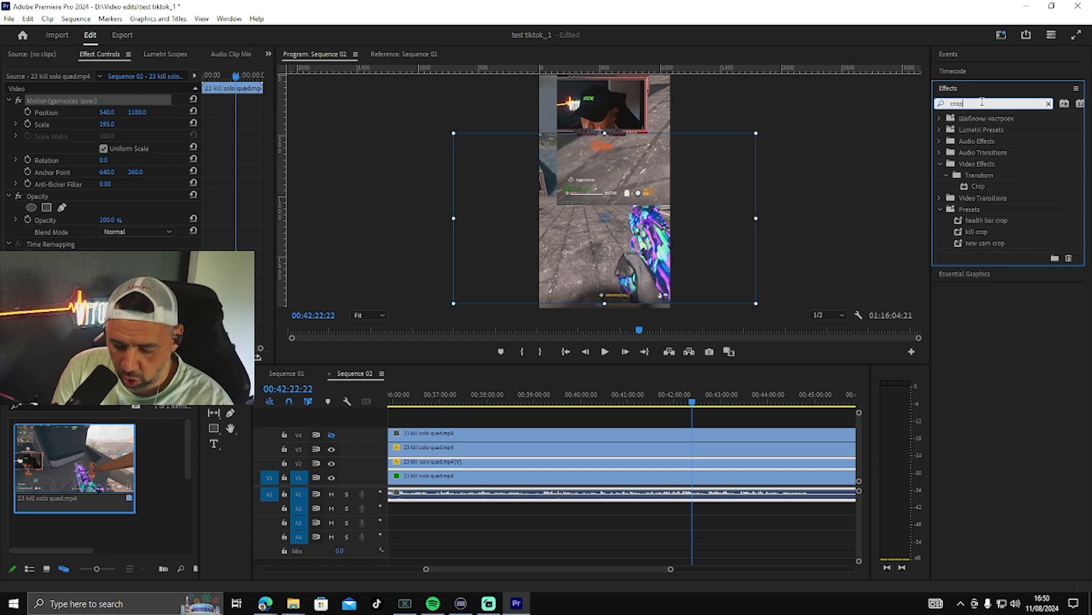
left_click_drag(977, 186, 623, 460)
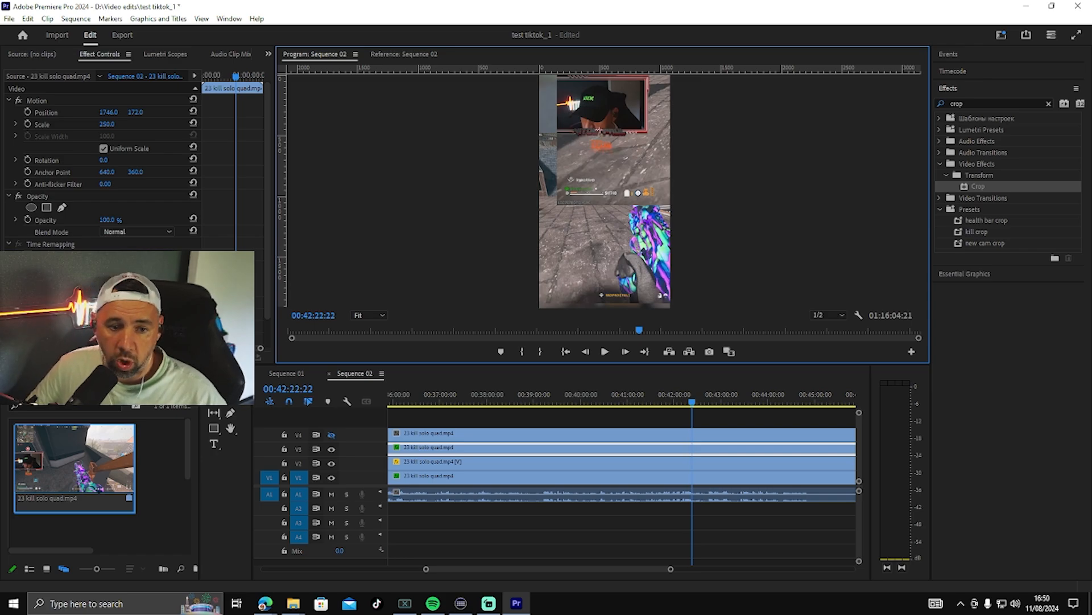
Step: Crop the V3 clip from the left, bottom and right so only the webcam area remains above the gameplay
left_click(109, 112)
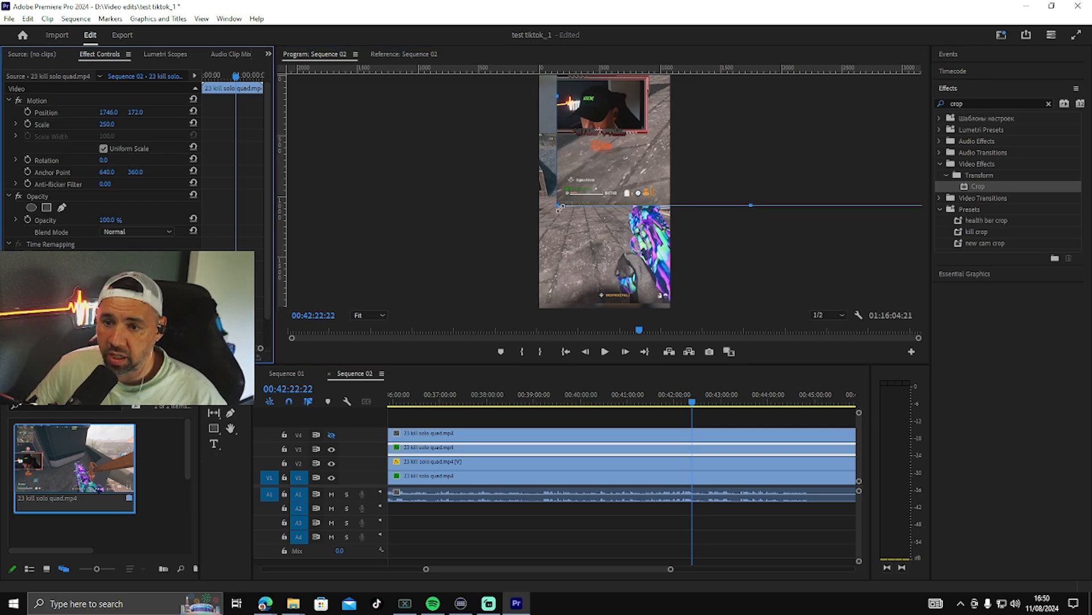
left_click_drag(559, 206, 562, 134)
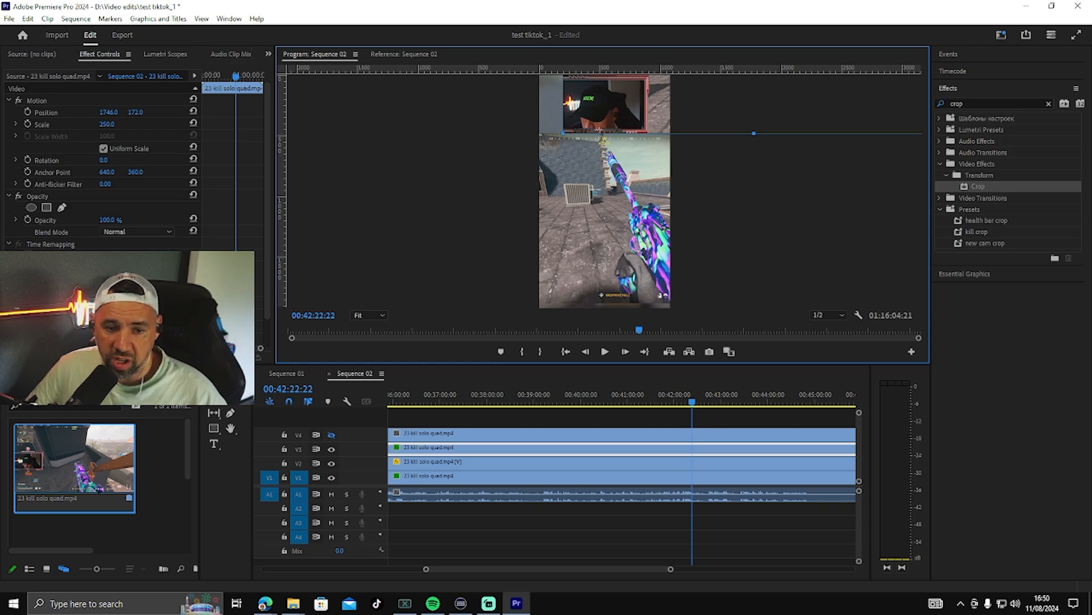
left_click_drag(107, 316, 165, 316)
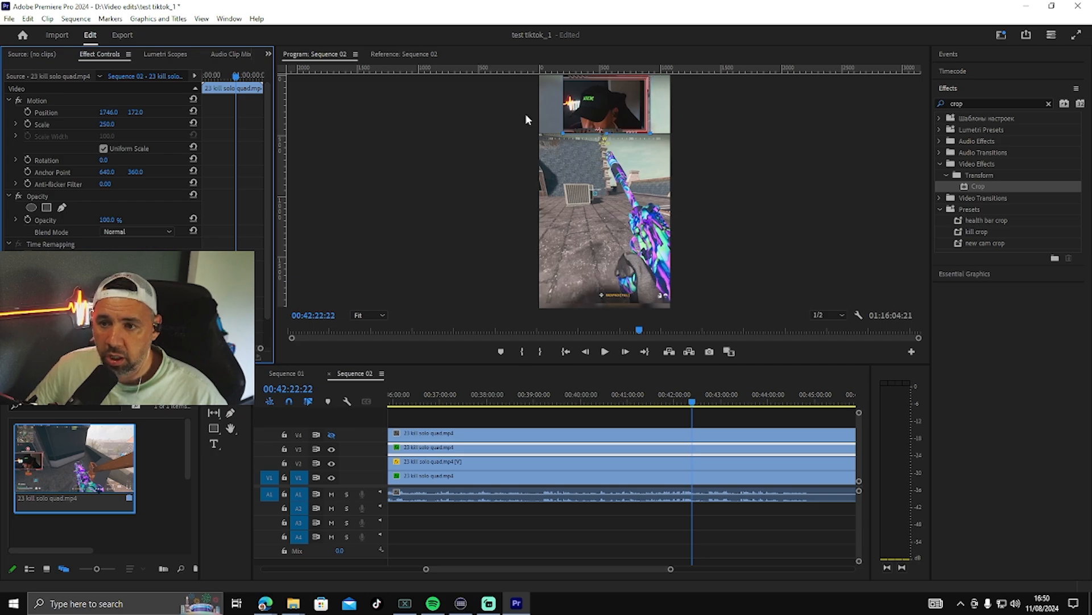
left_click_drag(647, 130, 642, 136)
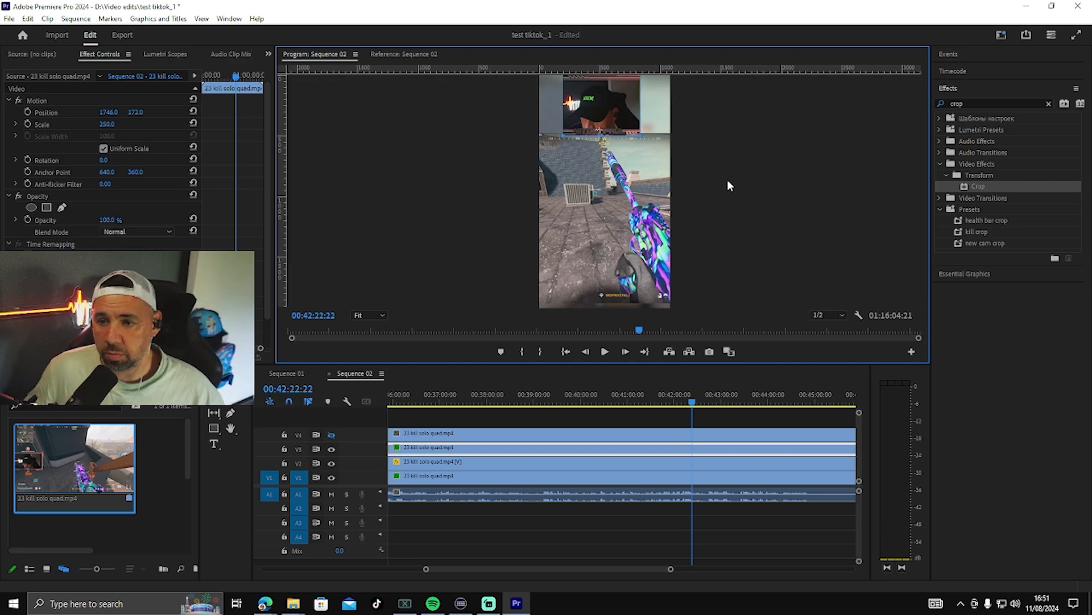
Step: Save the V3 clip's Crop settings as a "cam crop" preset
left_click(40, 270)
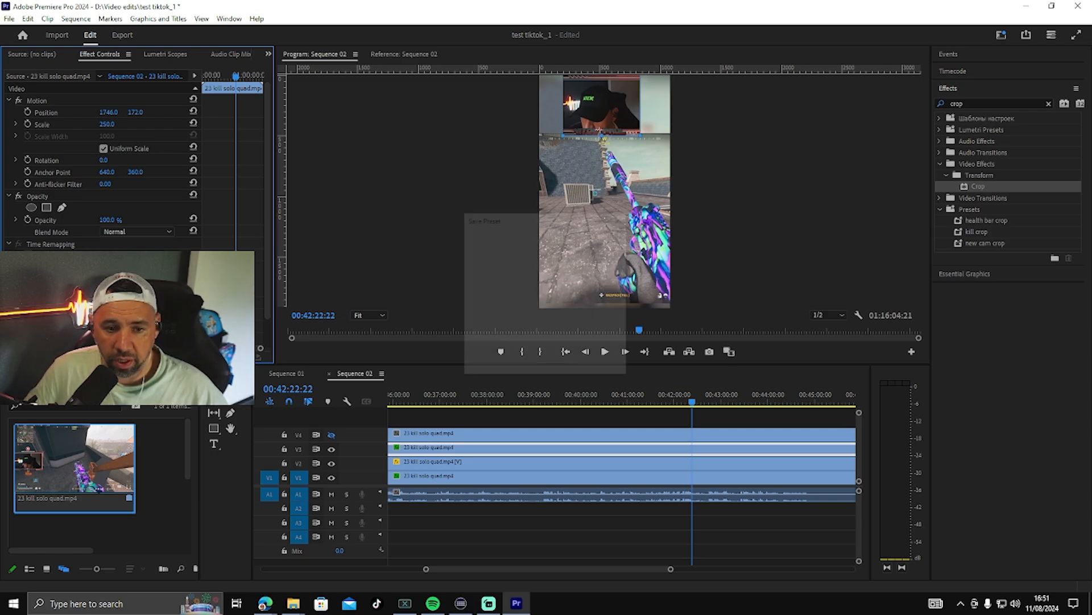
type("cam crop 1")
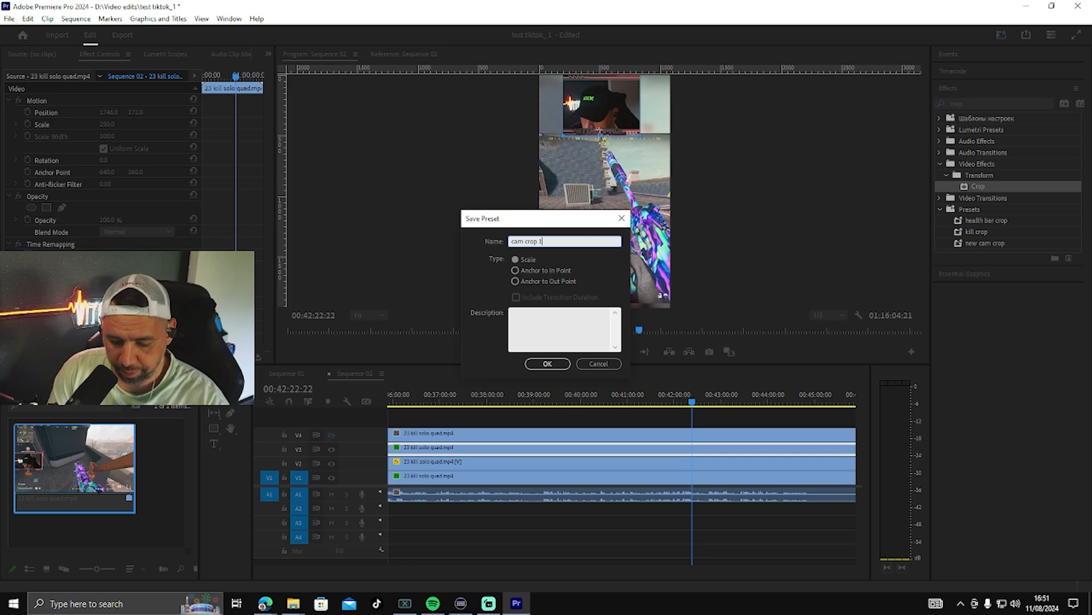
left_click(541, 363)
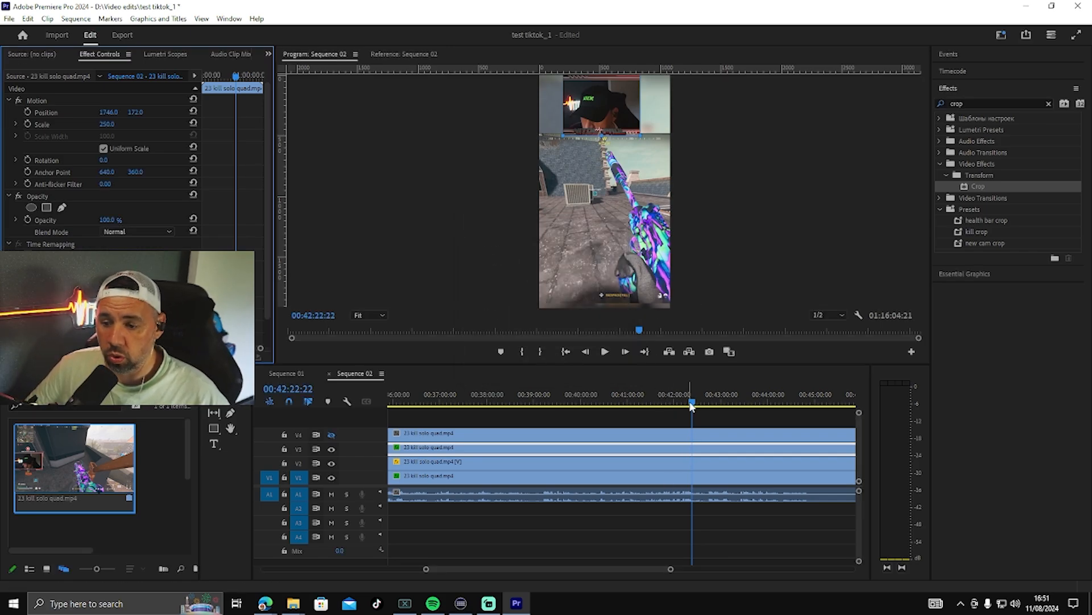
Step: Play a few seconds of the sequence to check the cropped webcam over the blurred background and gameplay
key("space")
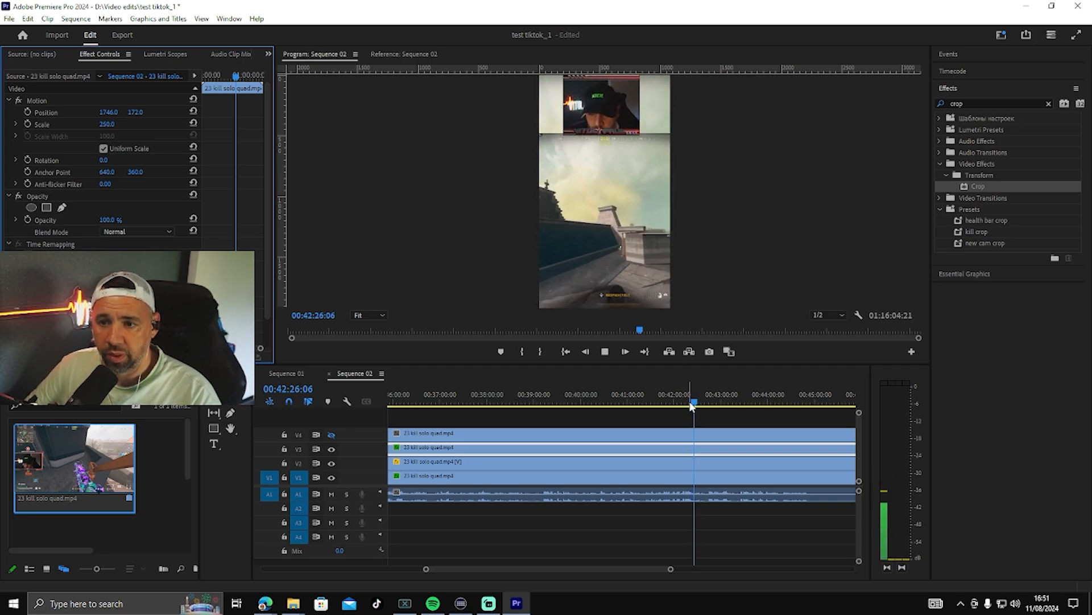
key("space")
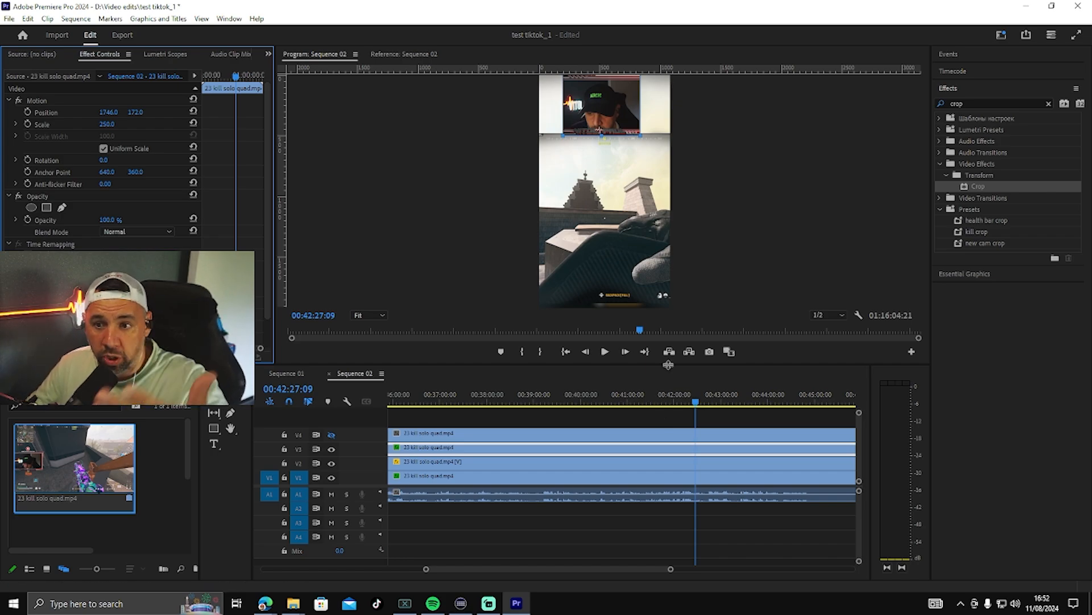
left_click(660, 120)
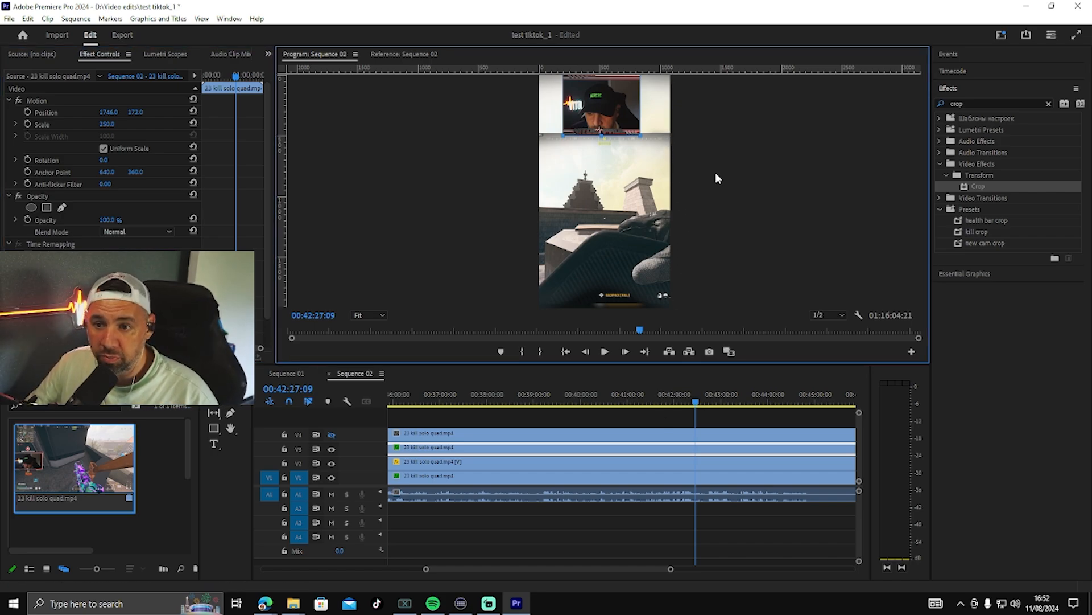
Step: Make the V4 track visible and select its gameplay clip for editing
left_click(713, 418)
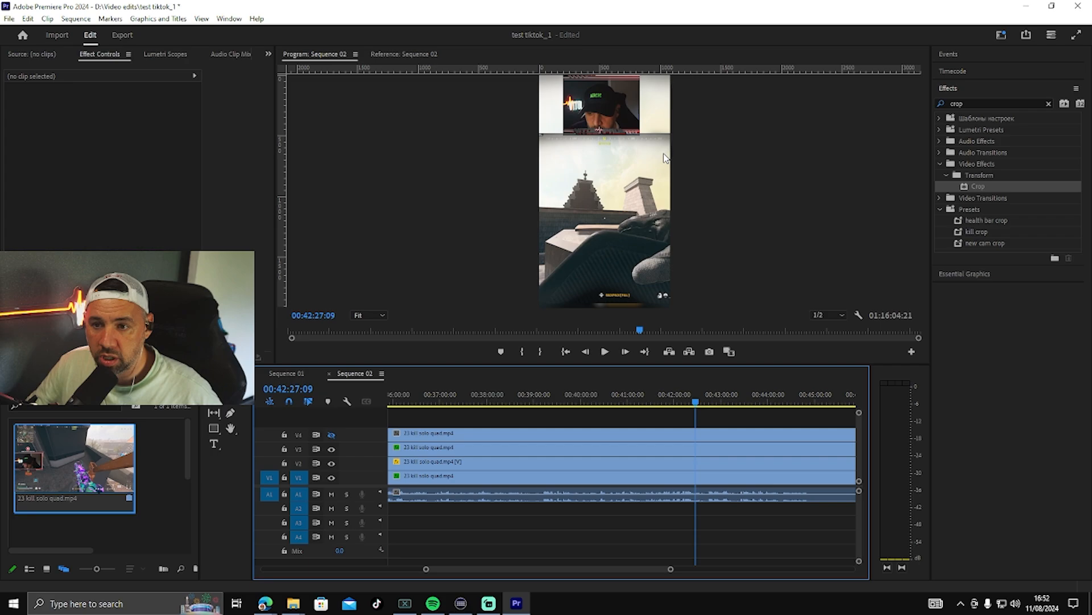
left_click(331, 435)
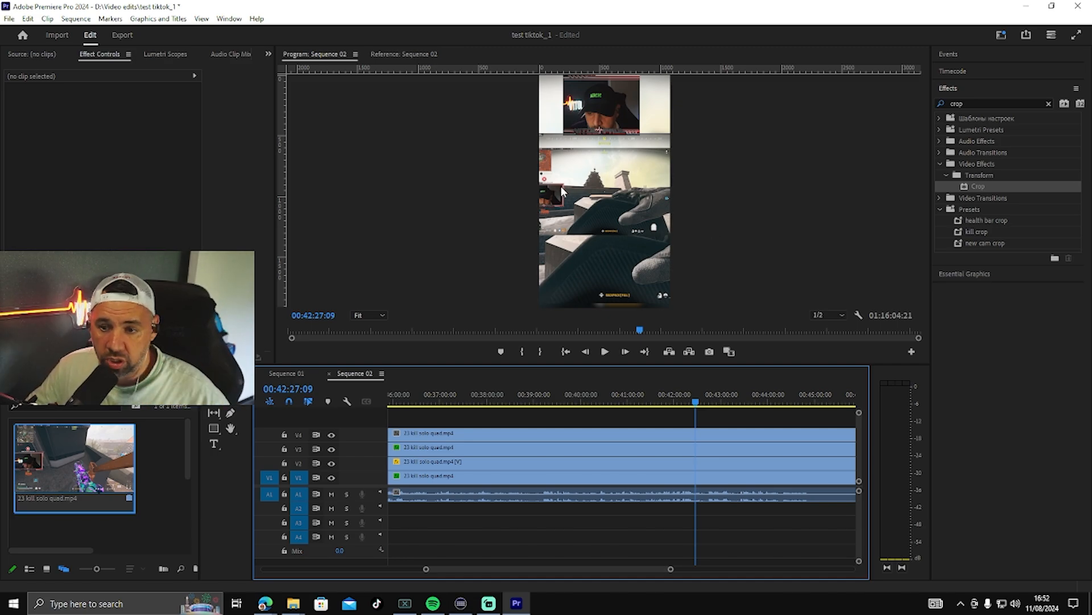
left_click(574, 197)
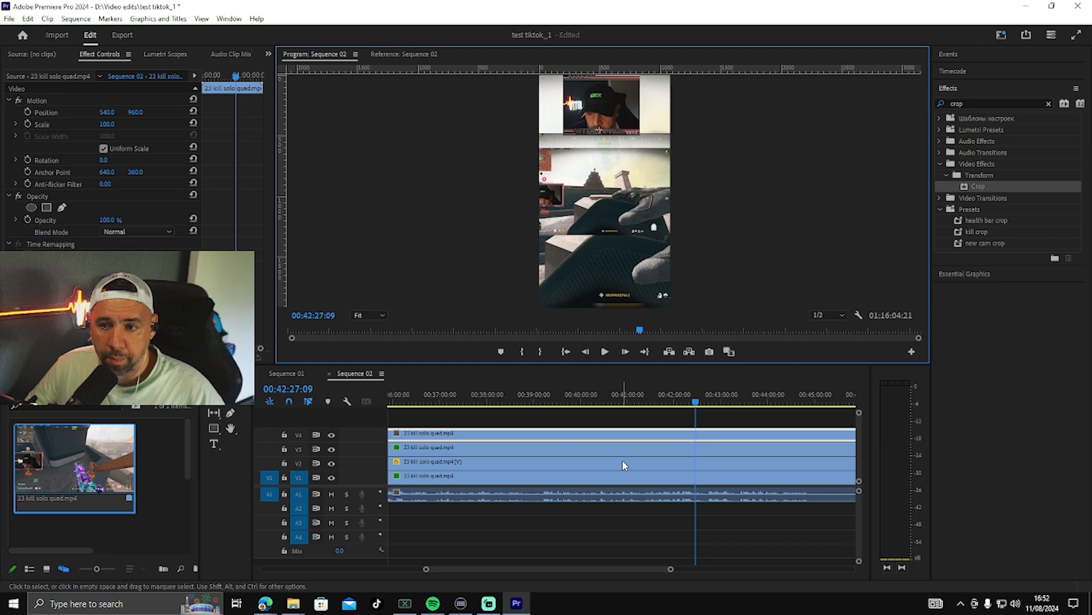
left_click(649, 434)
Step: Scale the V4 clip to 224 and position it at -489, 1133 to bring its kill counter into the frame
left_click_drag(110, 113, 0, 113)
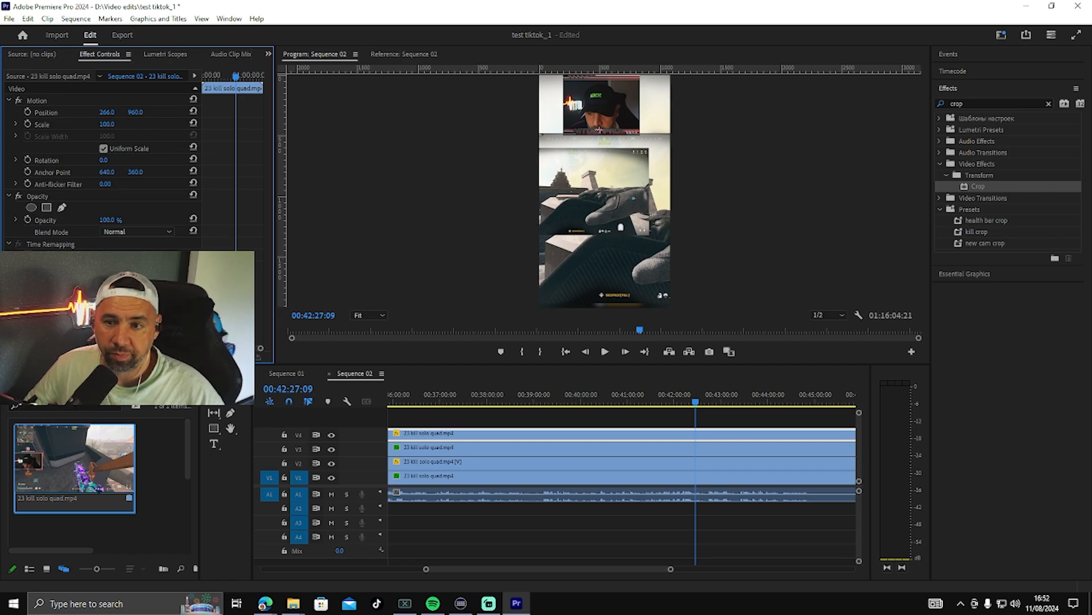
left_click_drag(107, 124, 83, 112)
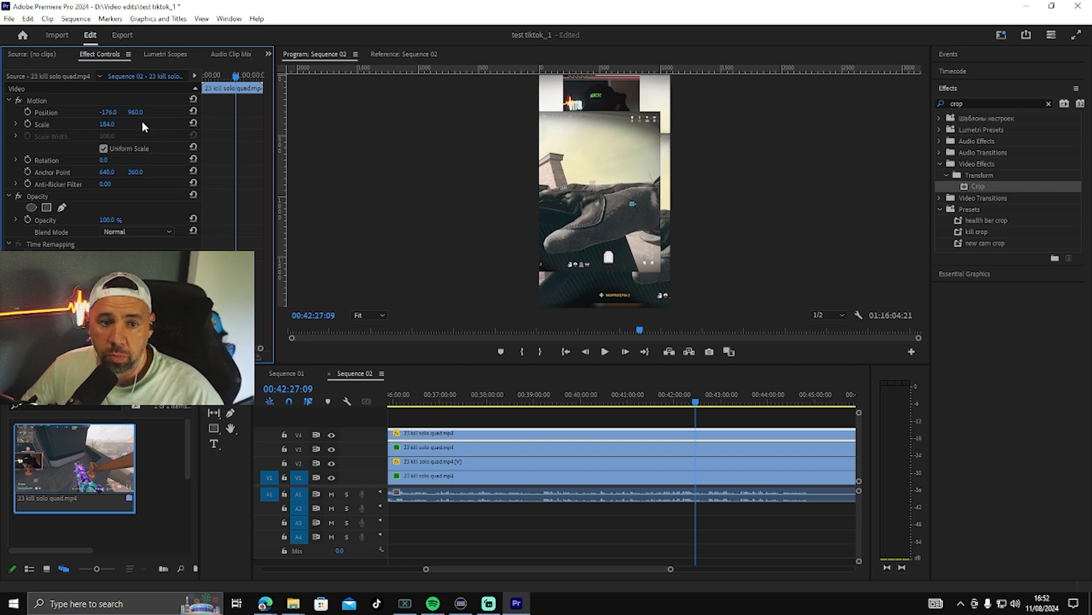
left_click_drag(107, 116, 139, 113)
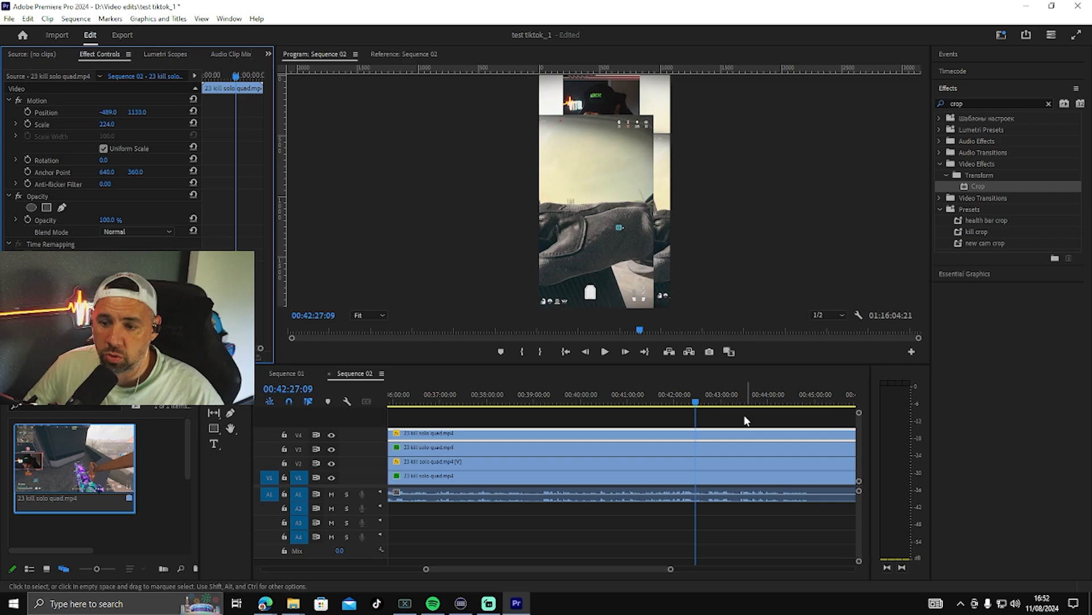
Step: Go to about 29:27 in the sequence and reposition the V4 clip to -385, 1151
left_click_drag(670, 568, 846, 568)
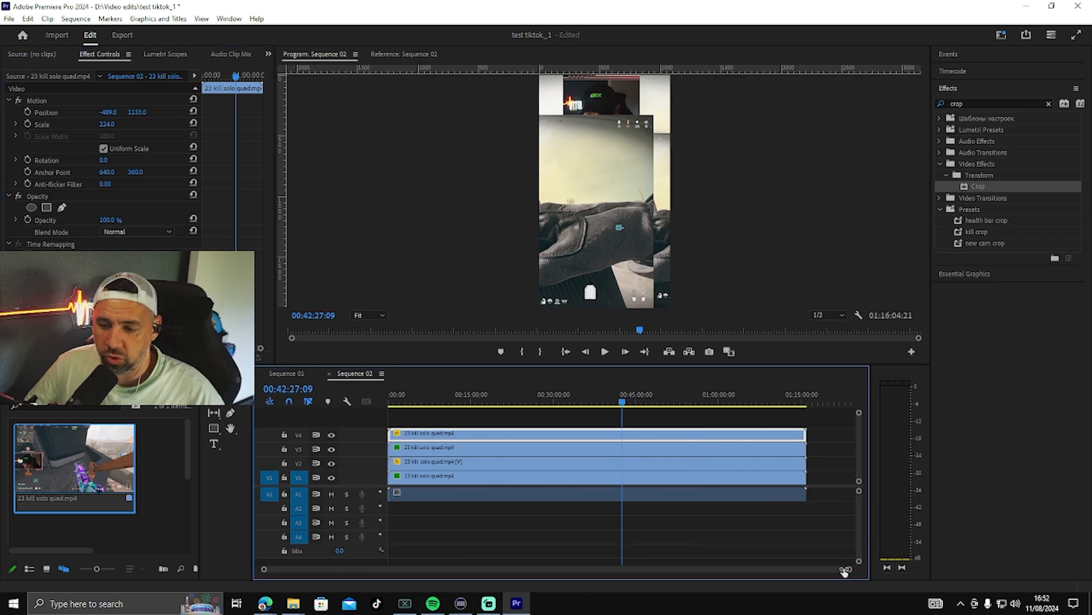
left_click_drag(621, 405, 771, 420)
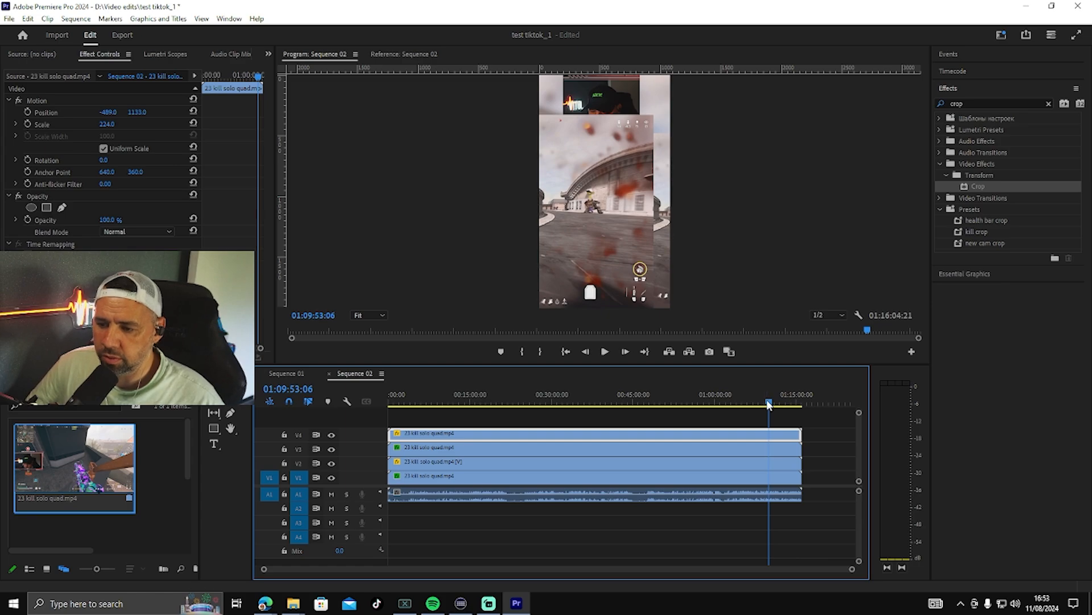
left_click_drag(769, 402, 547, 426)
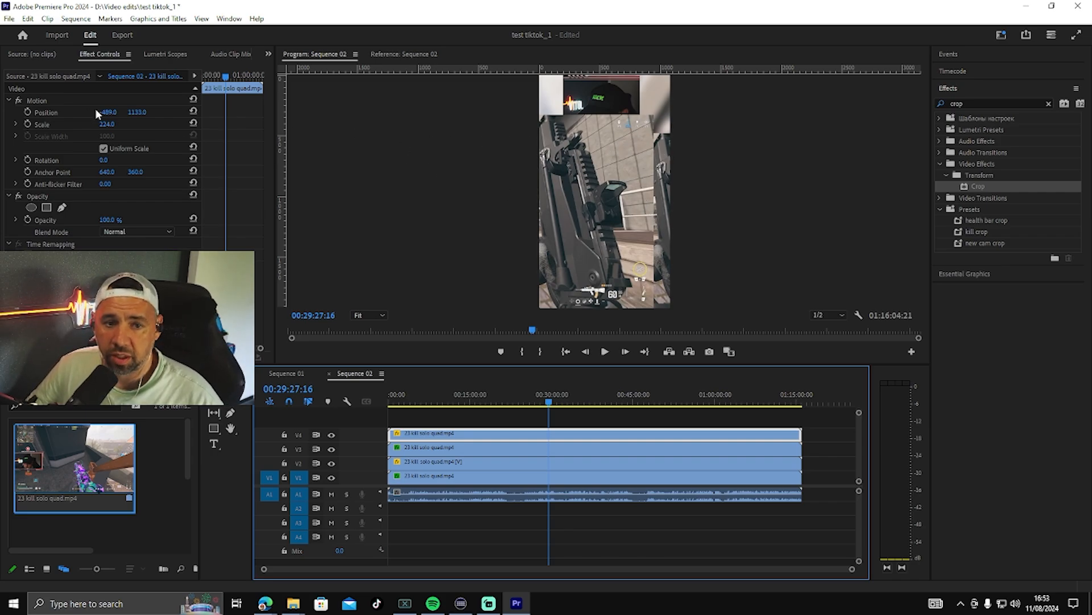
left_click_drag(137, 112, 180, 112)
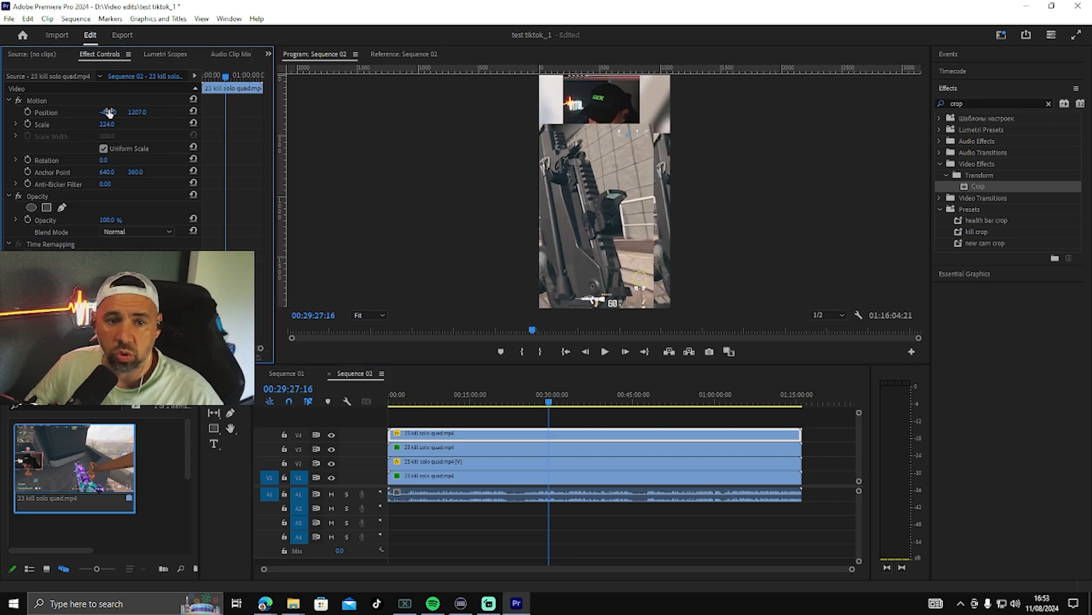
mouse_move(107, 112)
left_mouse_down()
mouse_move(167, 112)
mouse_move(112, 113)
left_mouse_up()
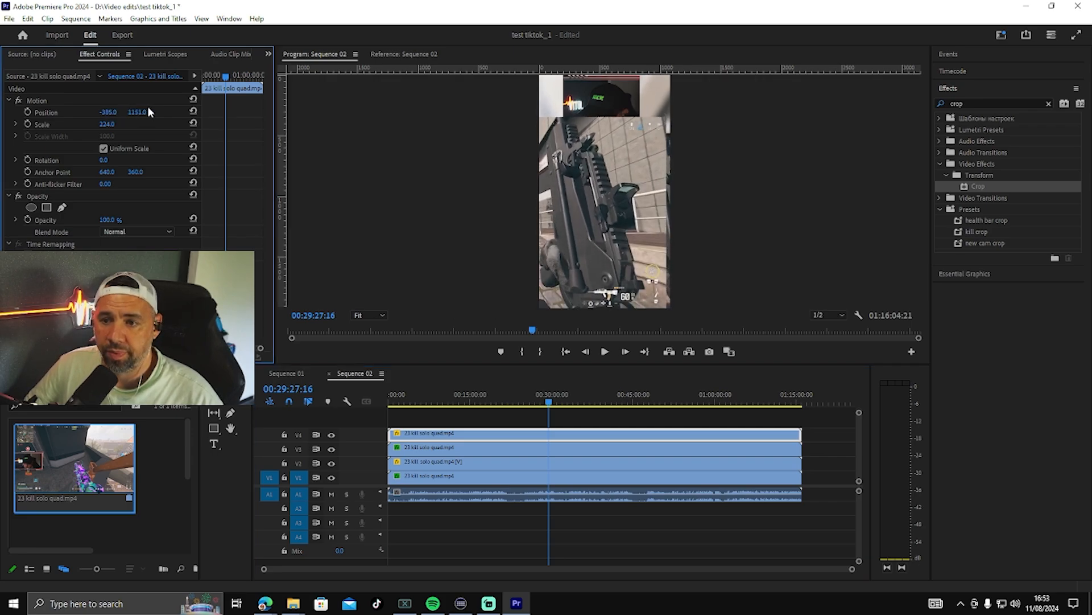
Step: Save the V4 clip's Motion settings as a "kill postition" preset and expand the custom presets folder
right_click(65, 99)
left_click(103, 120)
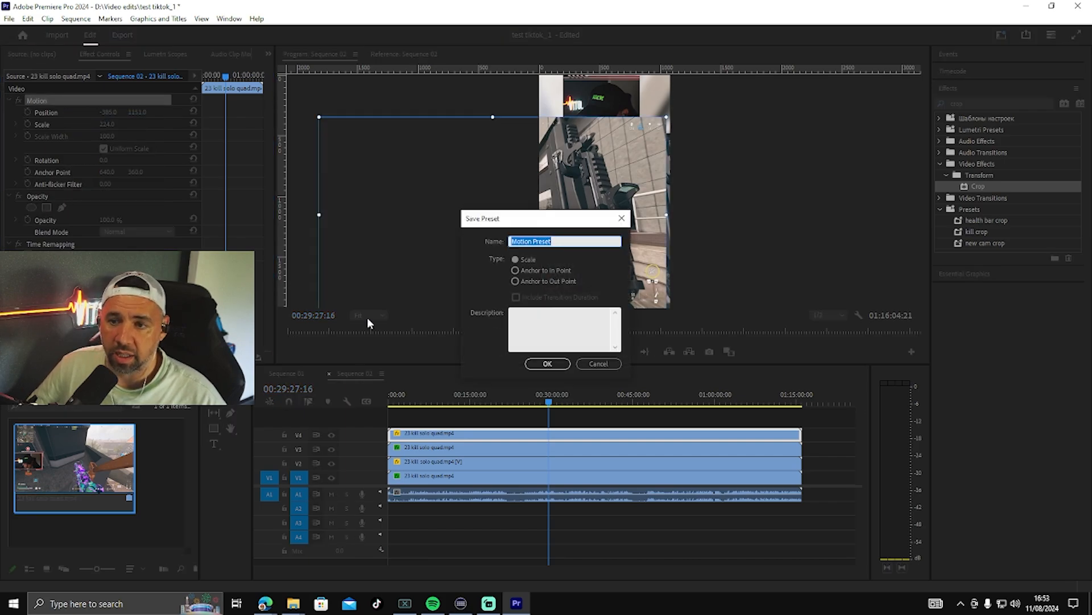
type("kill")
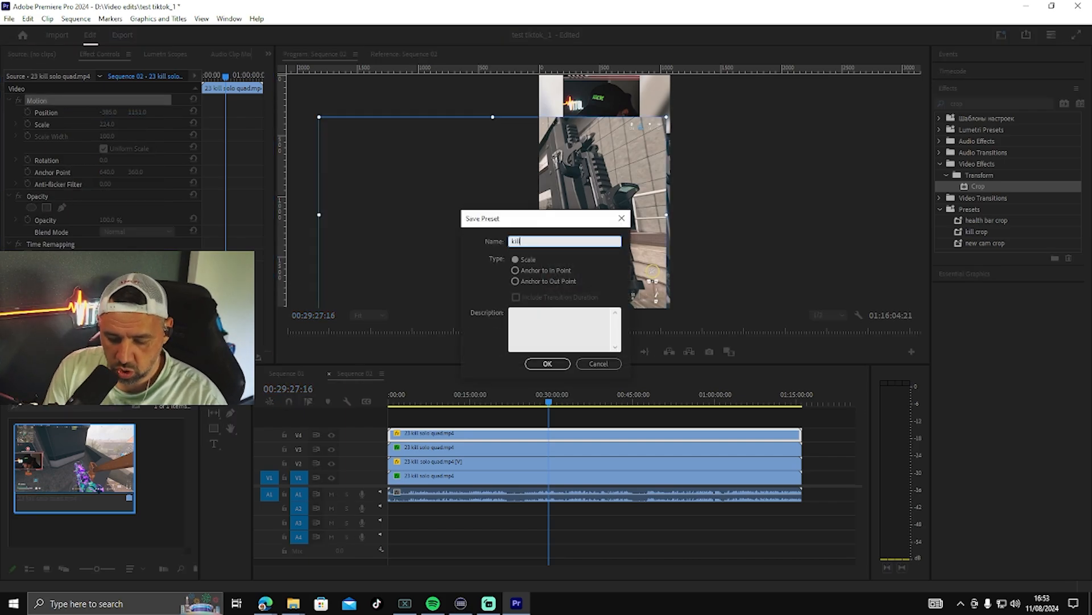
type(" postition")
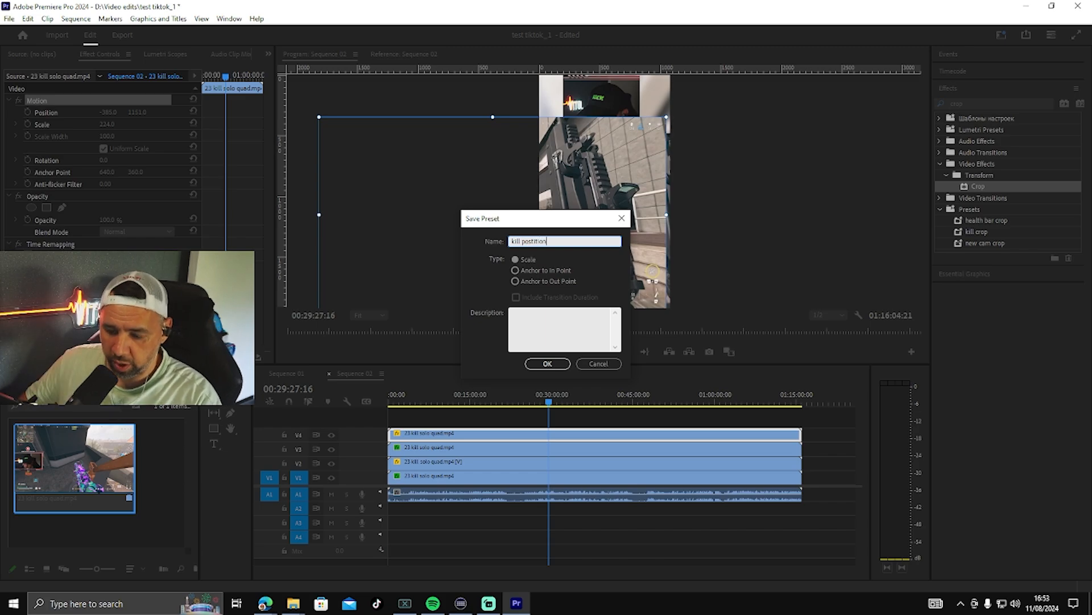
key("Return")
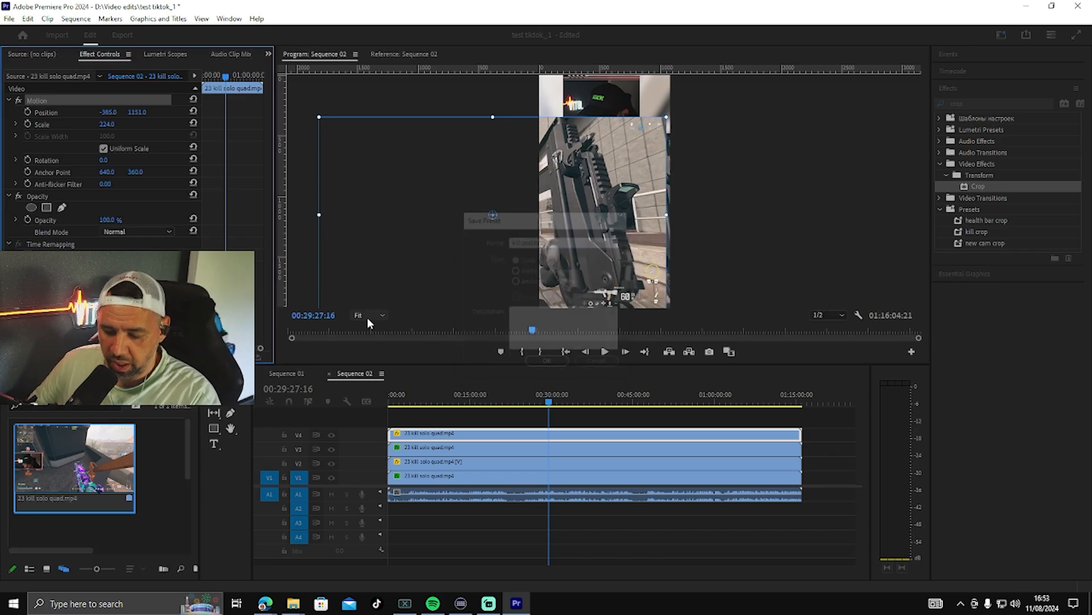
left_click(940, 118)
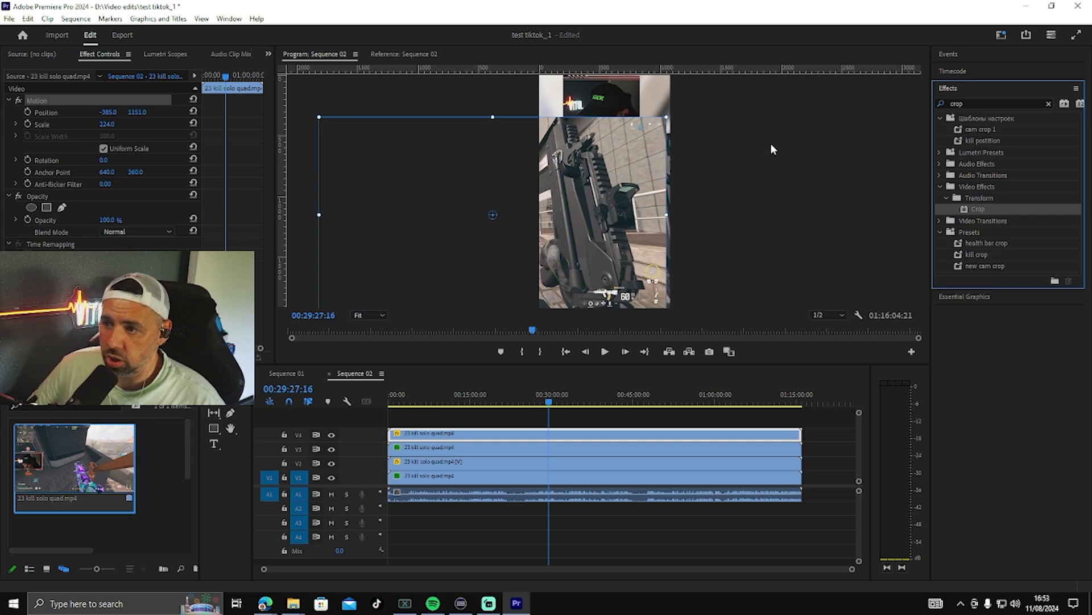
Step: Search the effects for "crop" and apply the Crop effect to the V4 clip
left_click(105, 210)
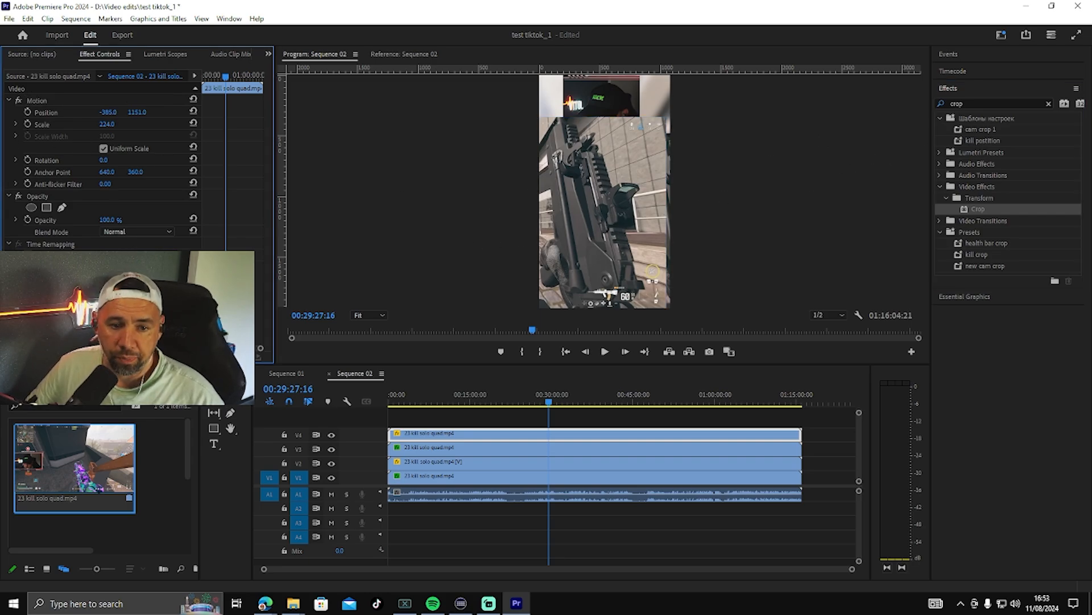
left_click(1049, 104)
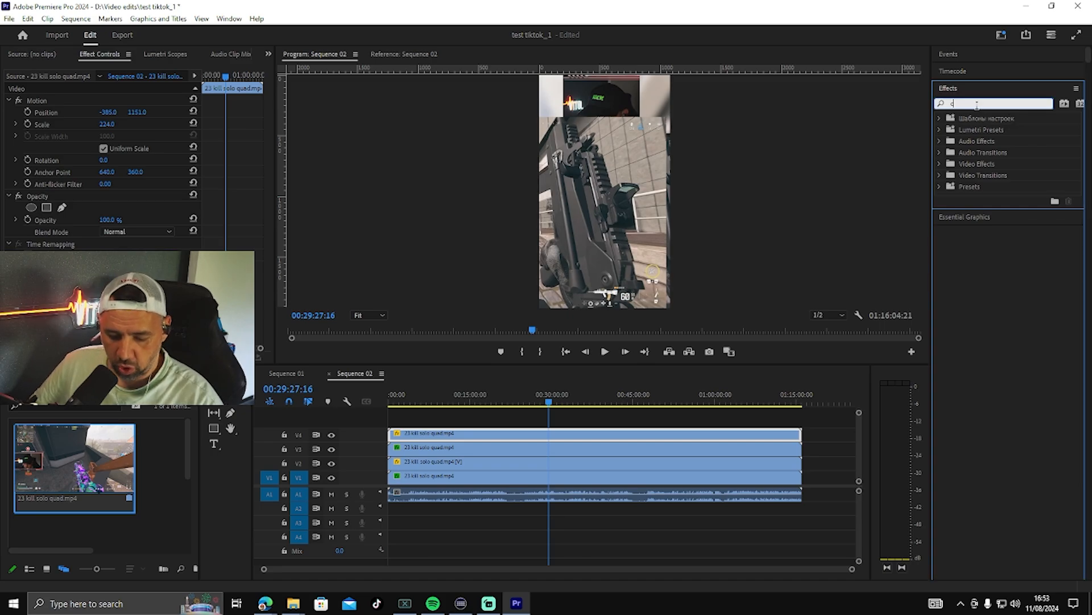
type("crop")
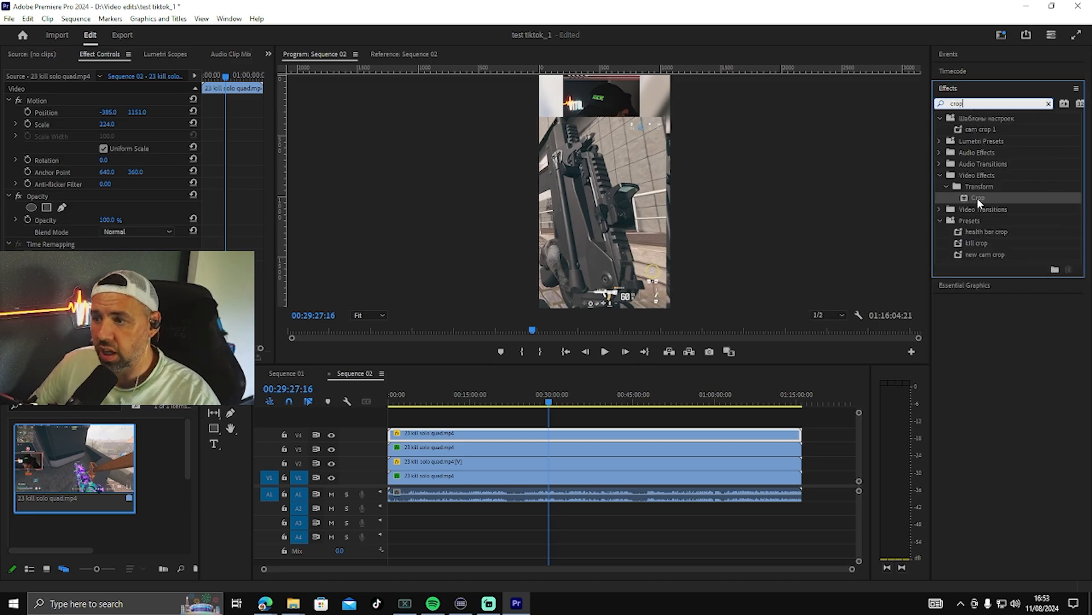
left_click_drag(977, 198, 634, 432)
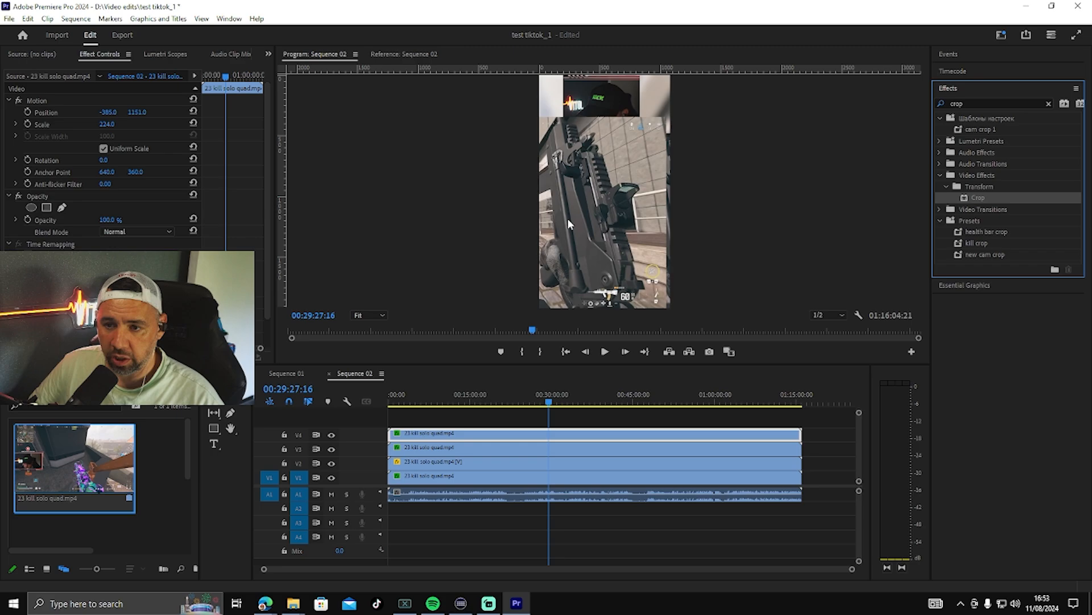
Step: Crop the V4 clip down to the small kill counter area beside the webcam
left_click(35, 268)
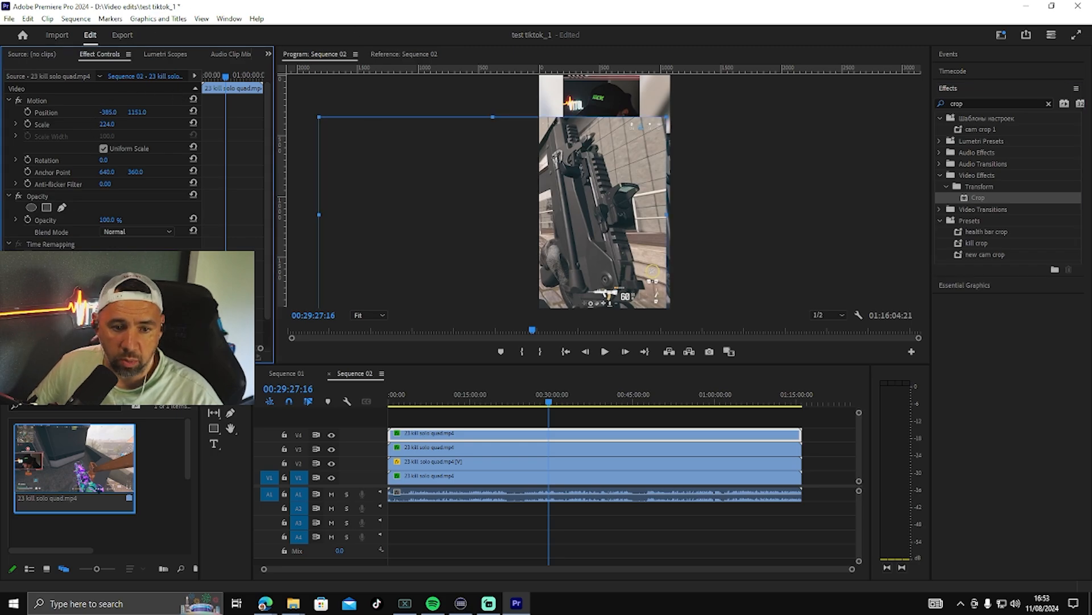
left_click_drag(319, 116, 644, 120)
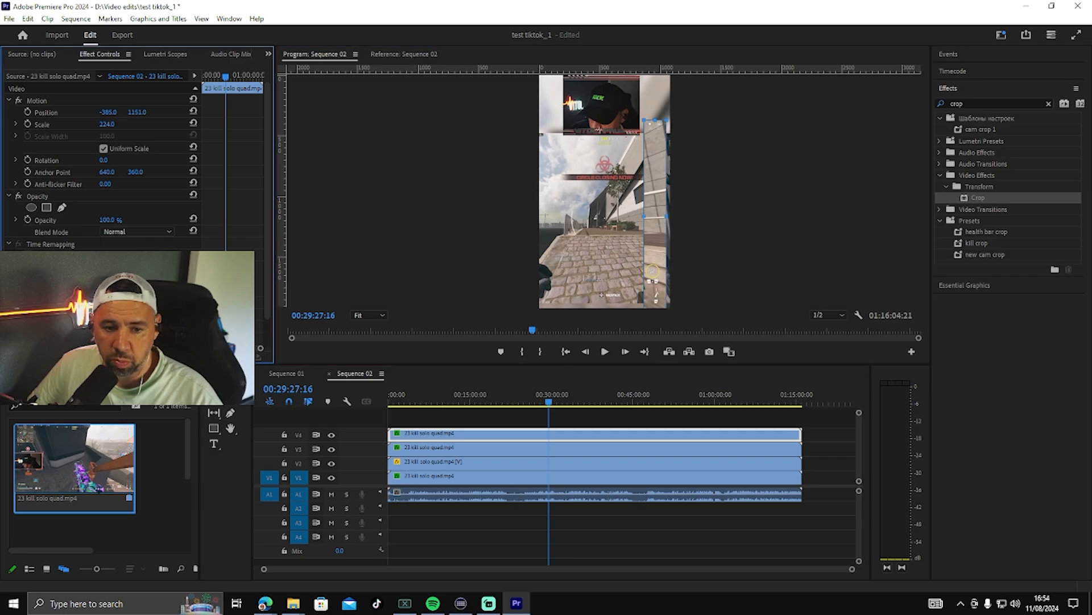
left_click_drag(655, 307, 656, 134)
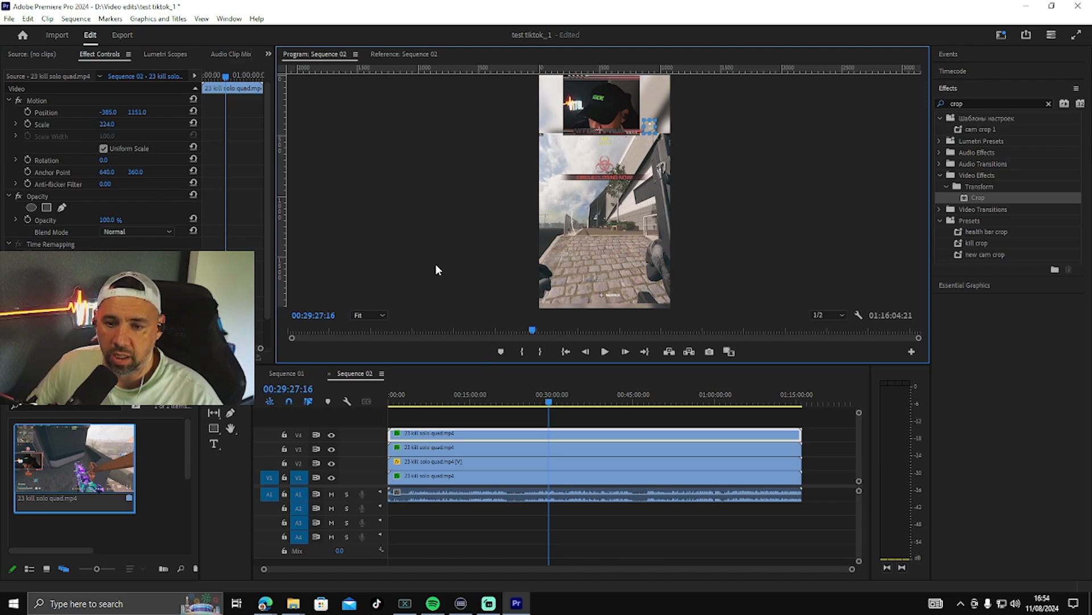
Step: Enlarge the cropped kill counter to a scale of 263 and position it at -634, 1267 beside the webcam
left_click(108, 124)
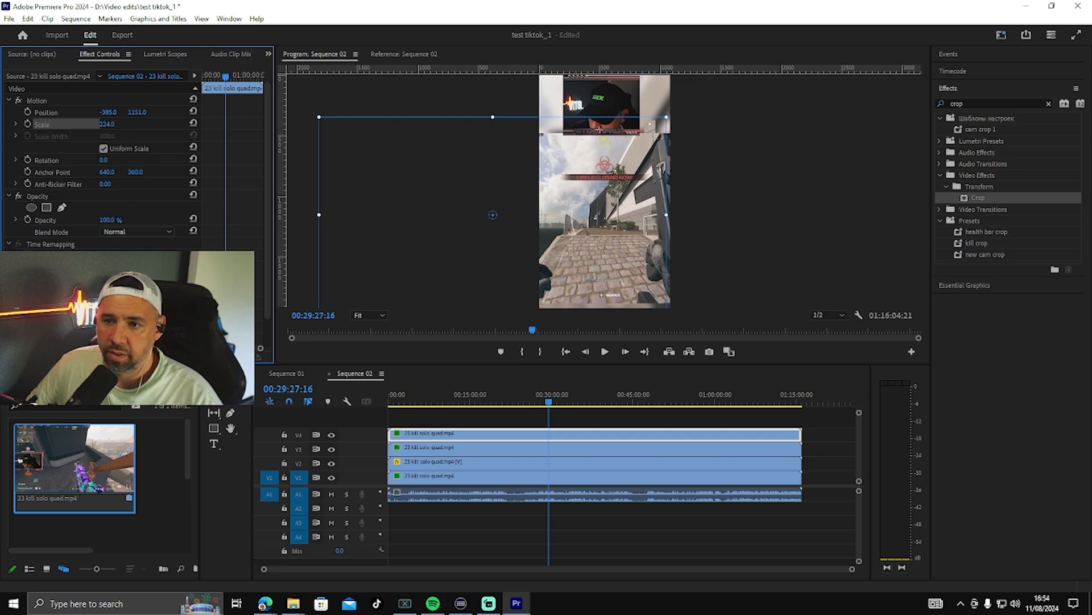
left_click(109, 124)
left_click(139, 128)
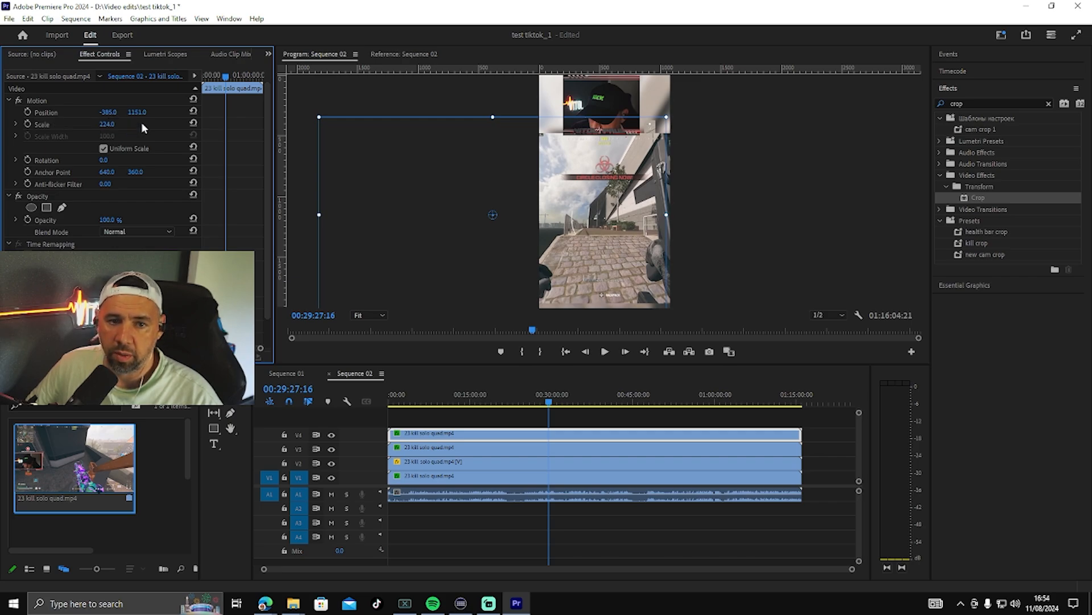
left_click_drag(112, 125, 32, 114)
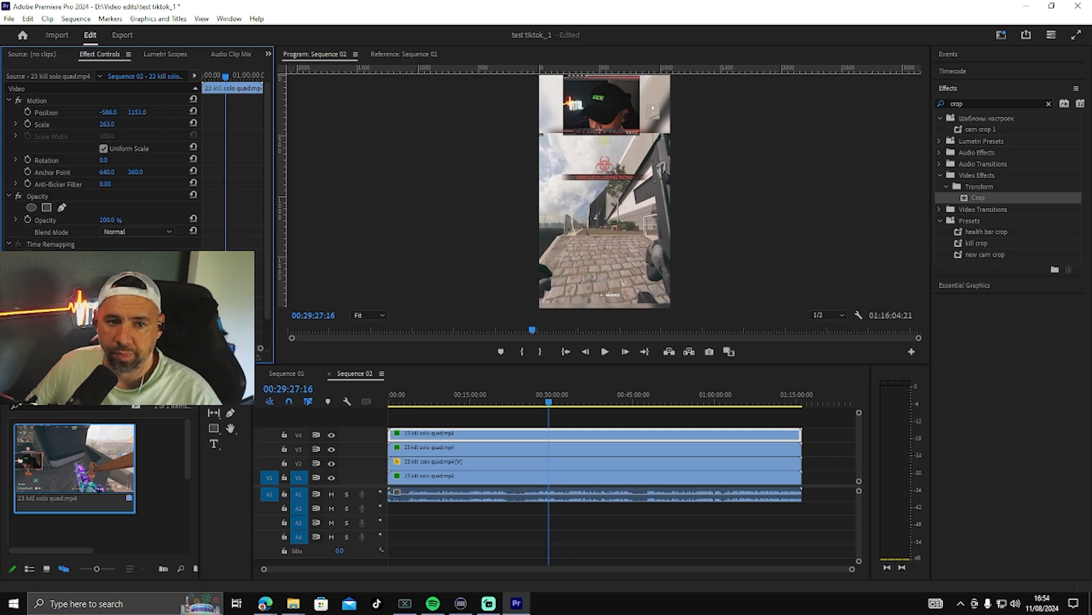
left_click_drag(112, 112, 51, 112)
left_click_drag(132, 113, 158, 112)
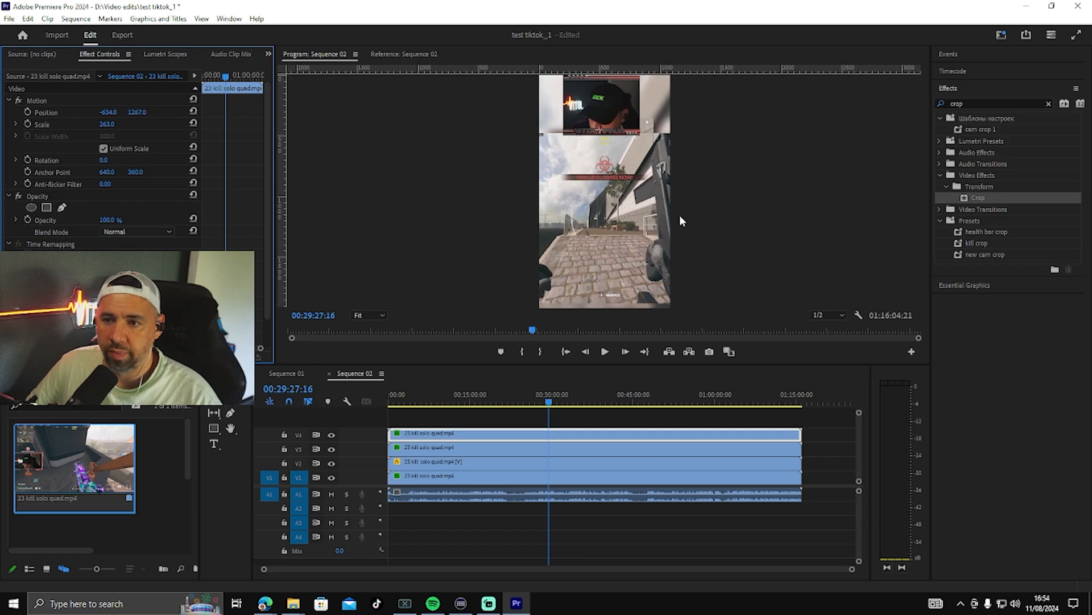
left_click(752, 209)
left_click(651, 126)
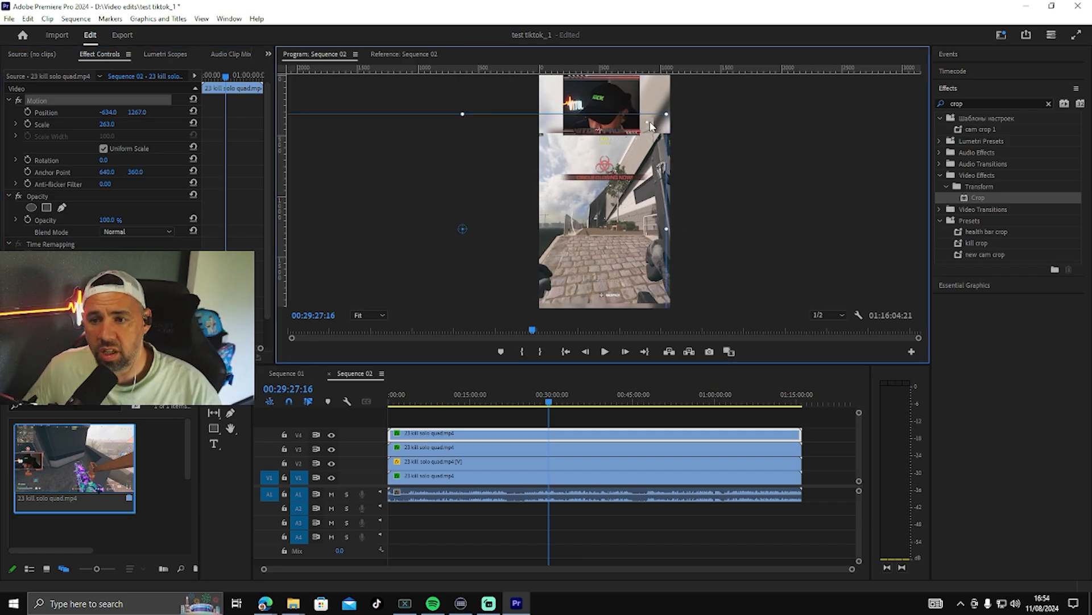
right_click(80, 104)
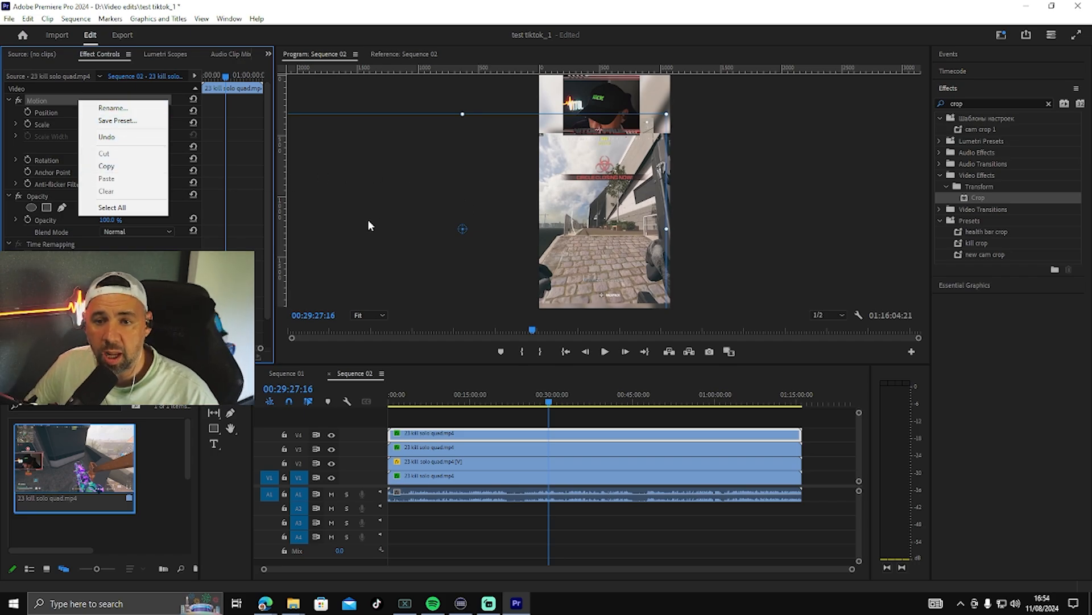
left_click(763, 183)
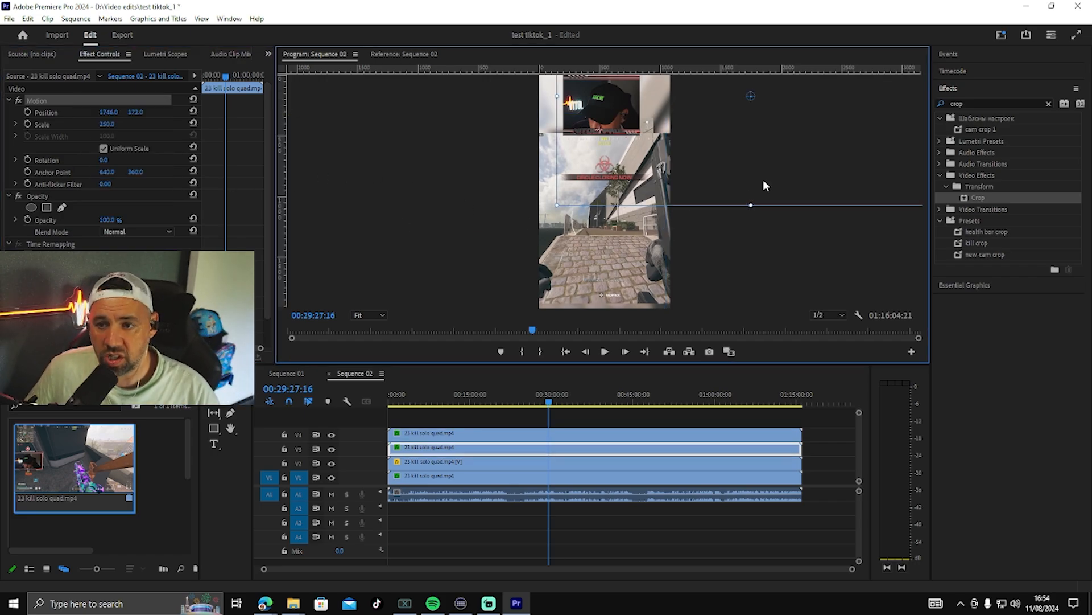
left_click(763, 223)
left_click(850, 165)
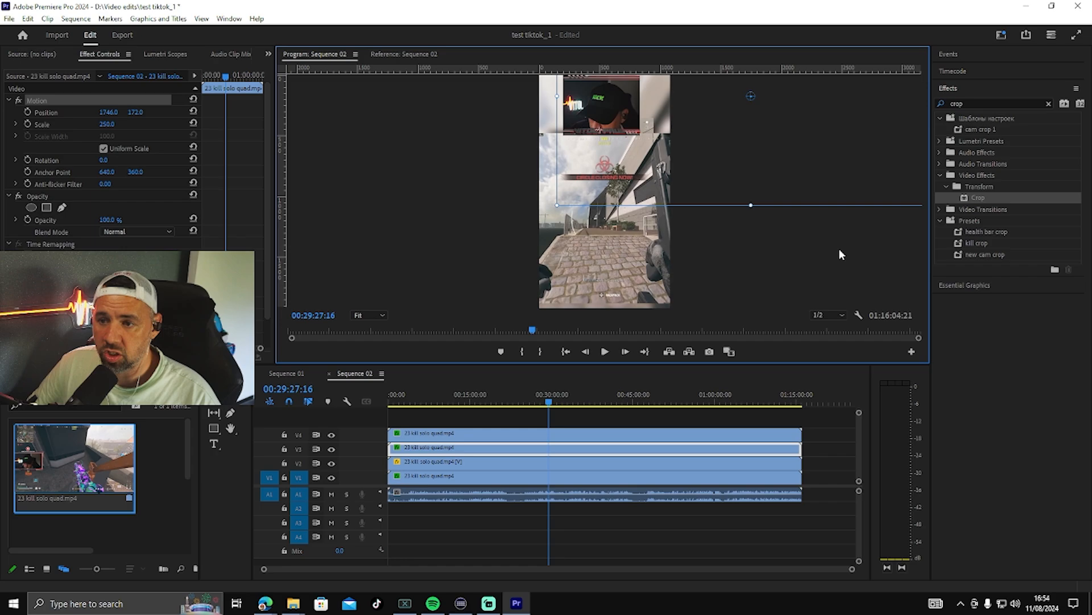
left_click(874, 266)
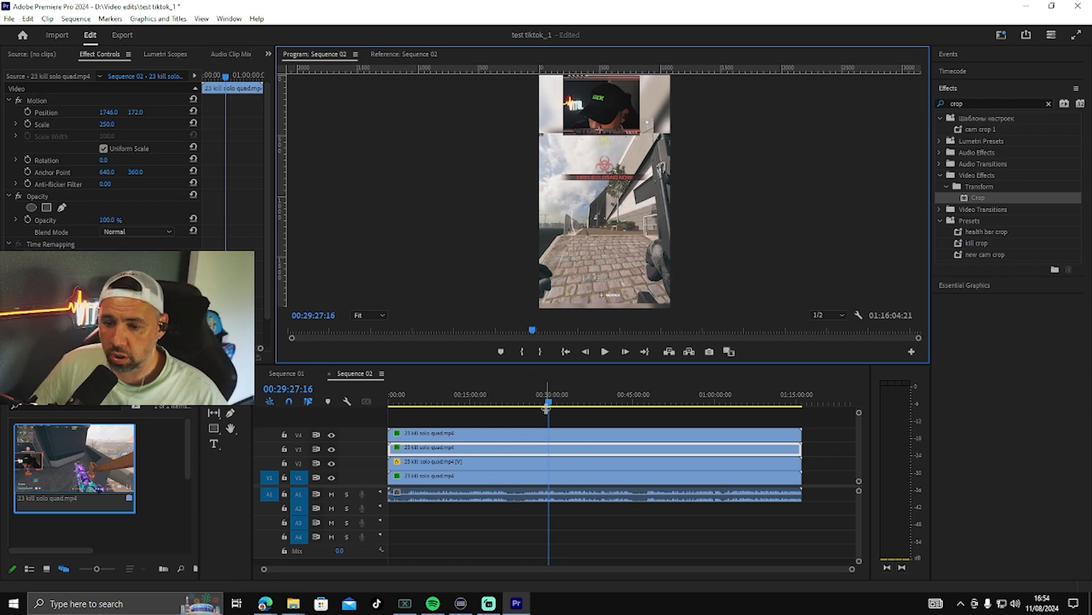
Step: Scrub through the sequence from its start to about 43:27 to check the kill counter beside the webcam
left_click_drag(548, 403, 386, 404)
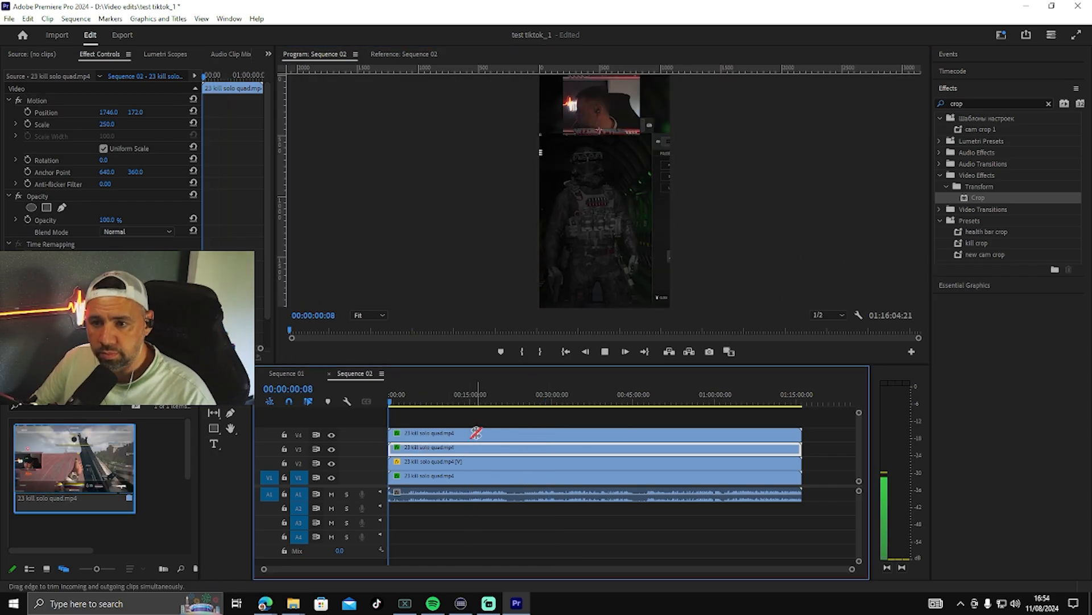
left_click(481, 403)
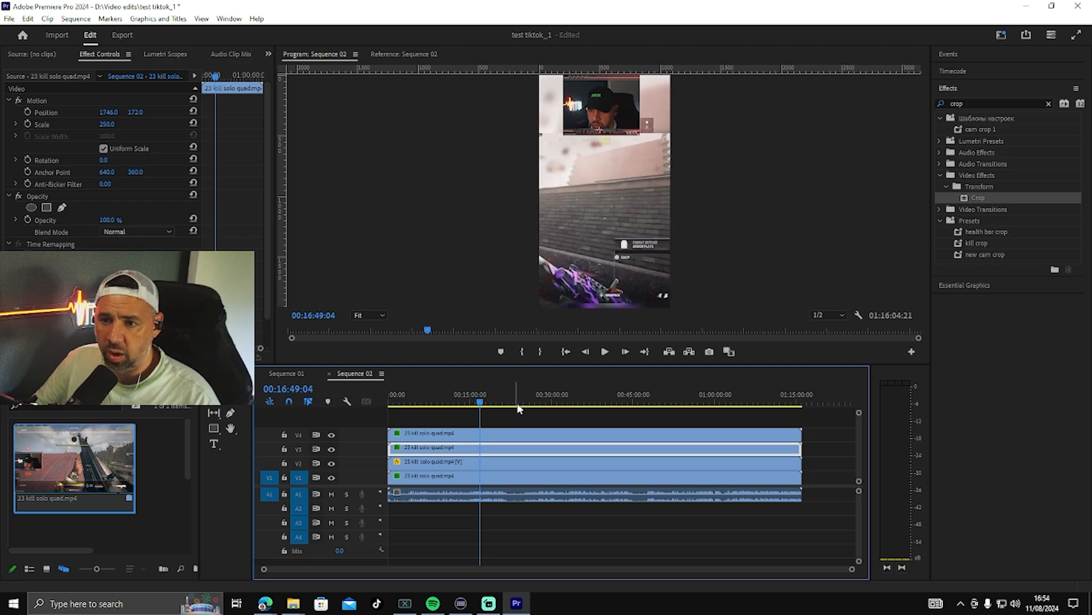
left_click_drag(480, 403, 623, 409)
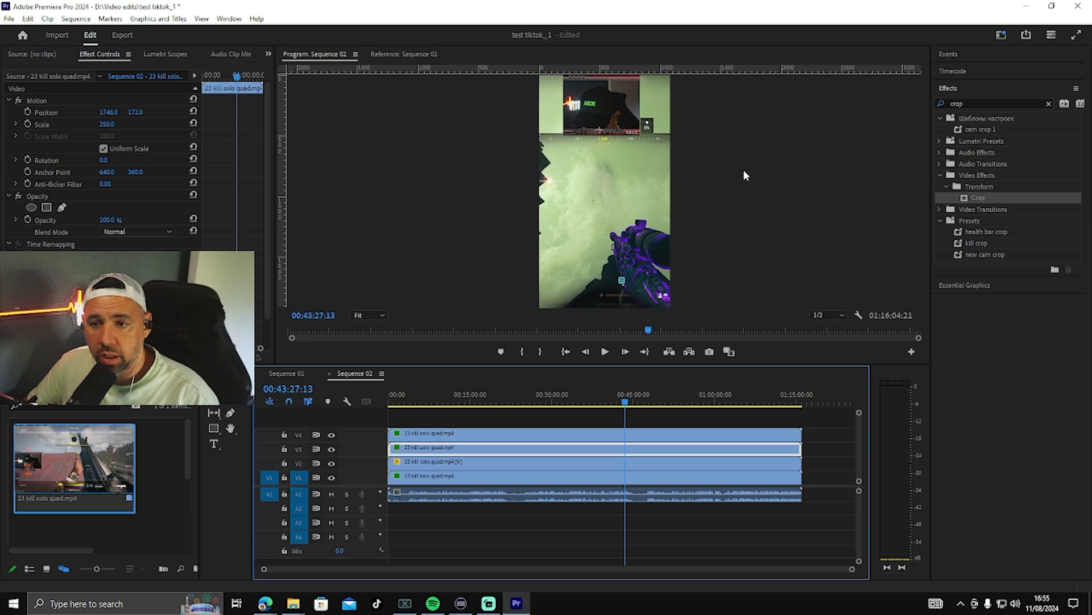
Step: Play on to 00:43:31:18 and split the clips on all video and audio tracks at that point
left_click(605, 351)
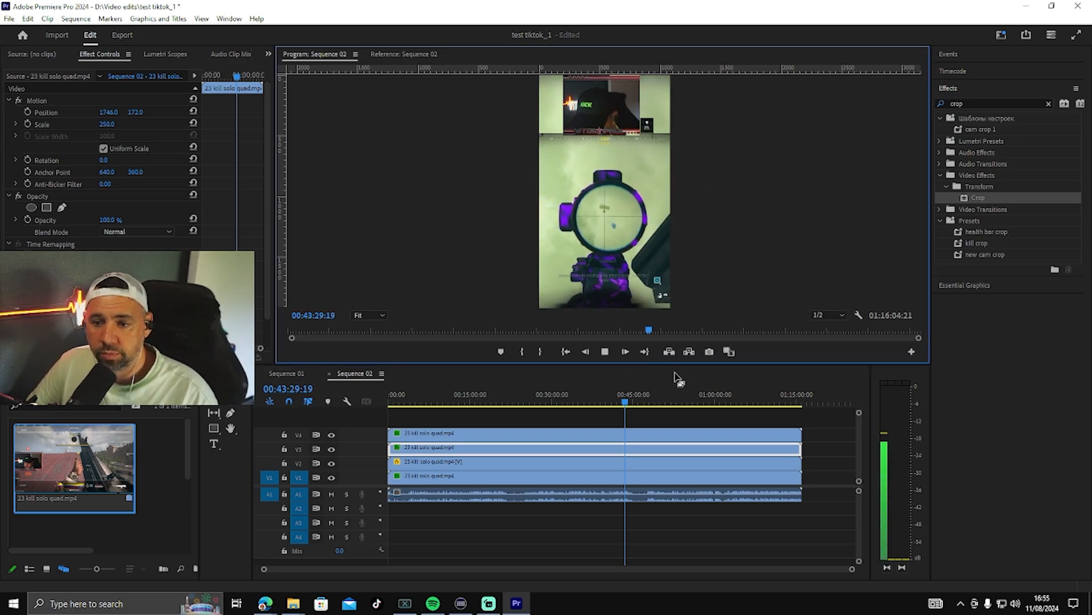
key("space")
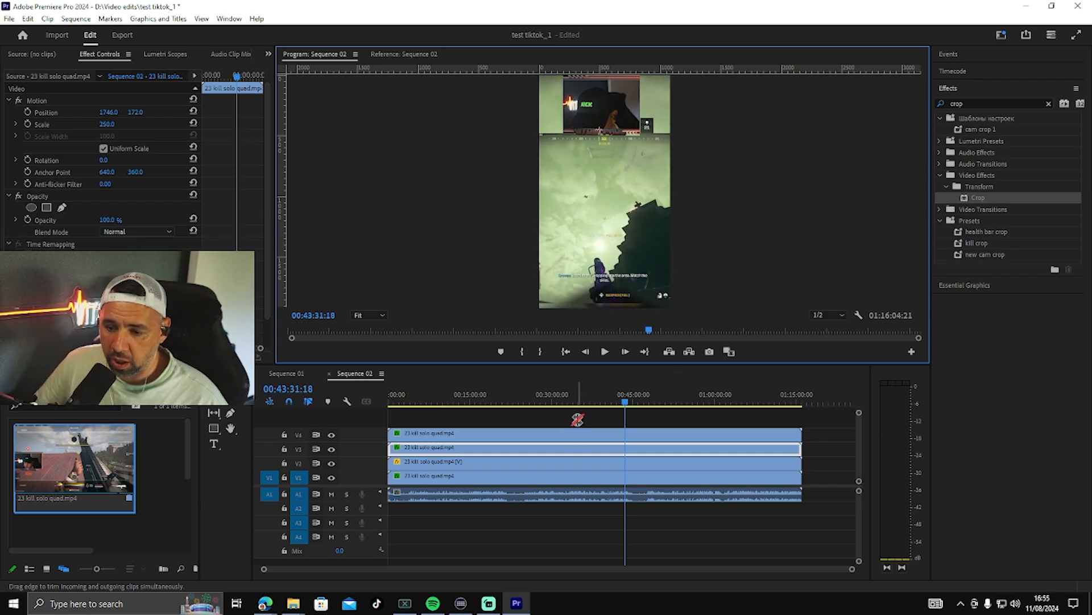
left_click(649, 415)
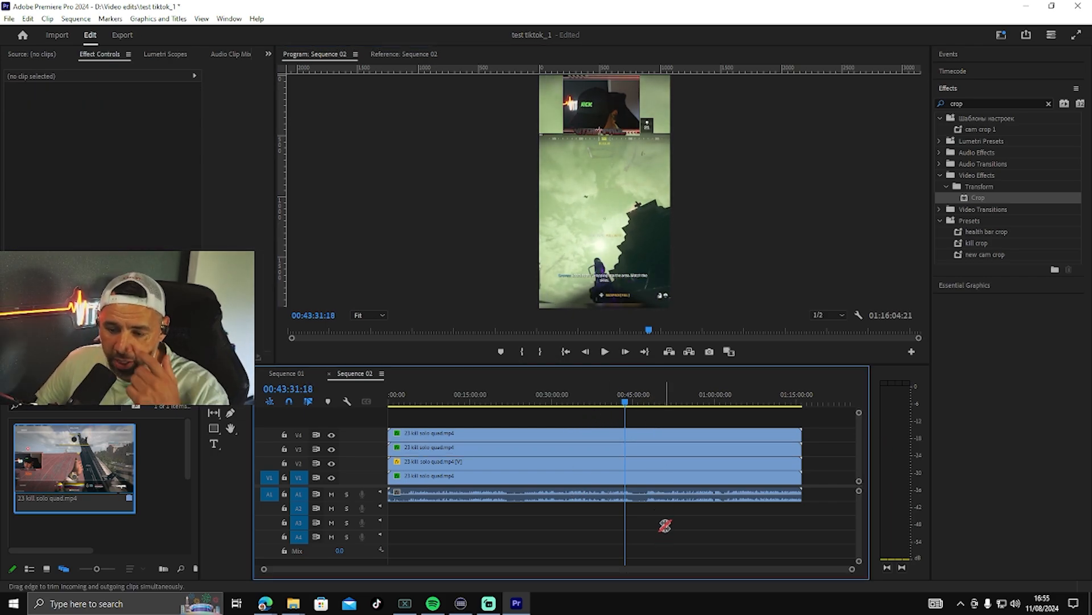
left_click(214, 383)
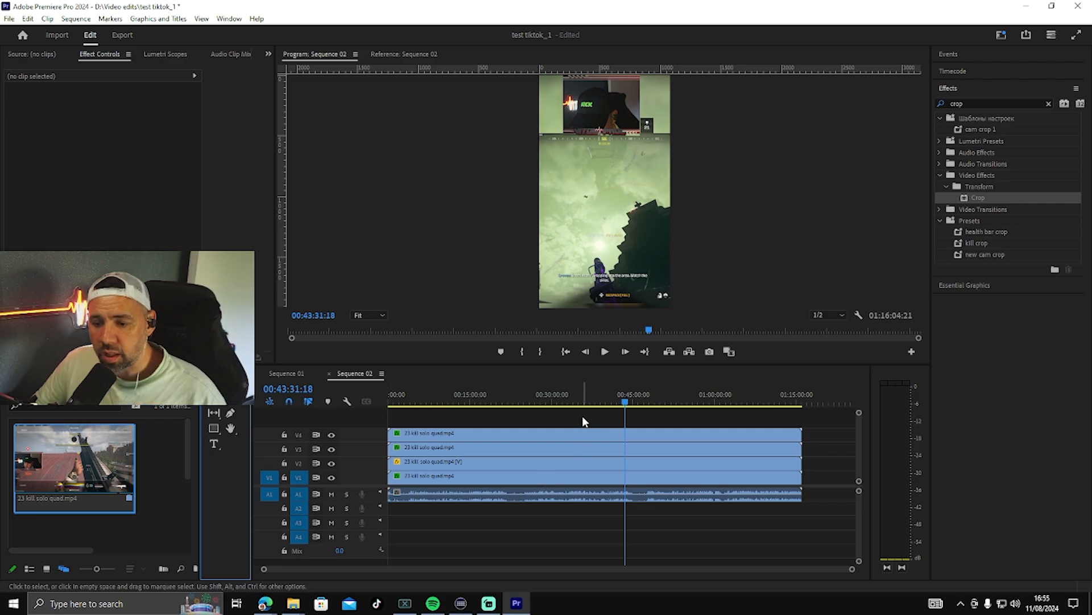
left_click_drag(583, 421, 604, 526)
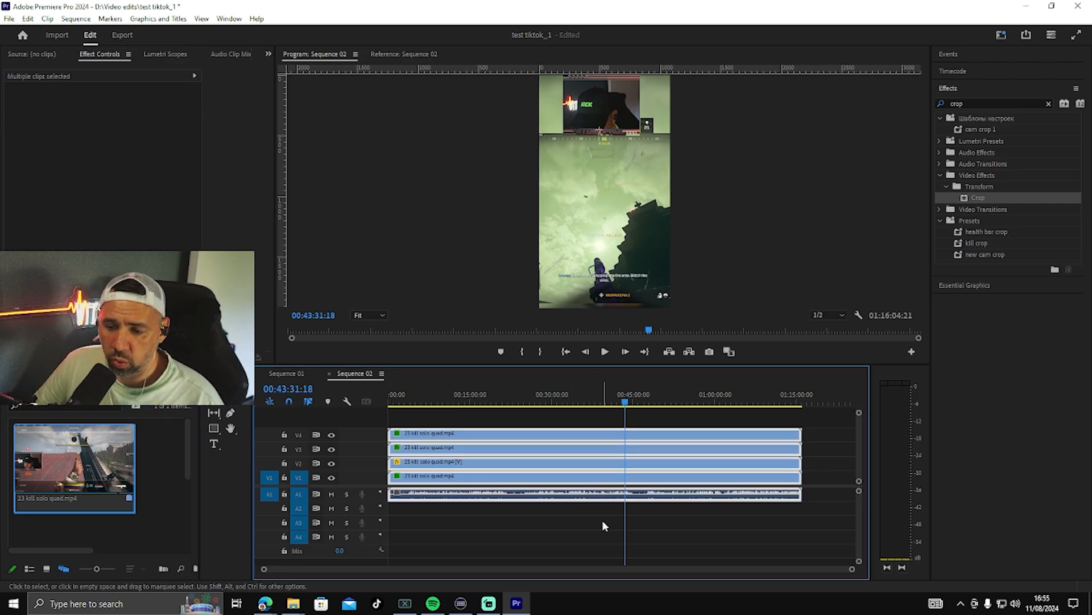
key("ctrl+k")
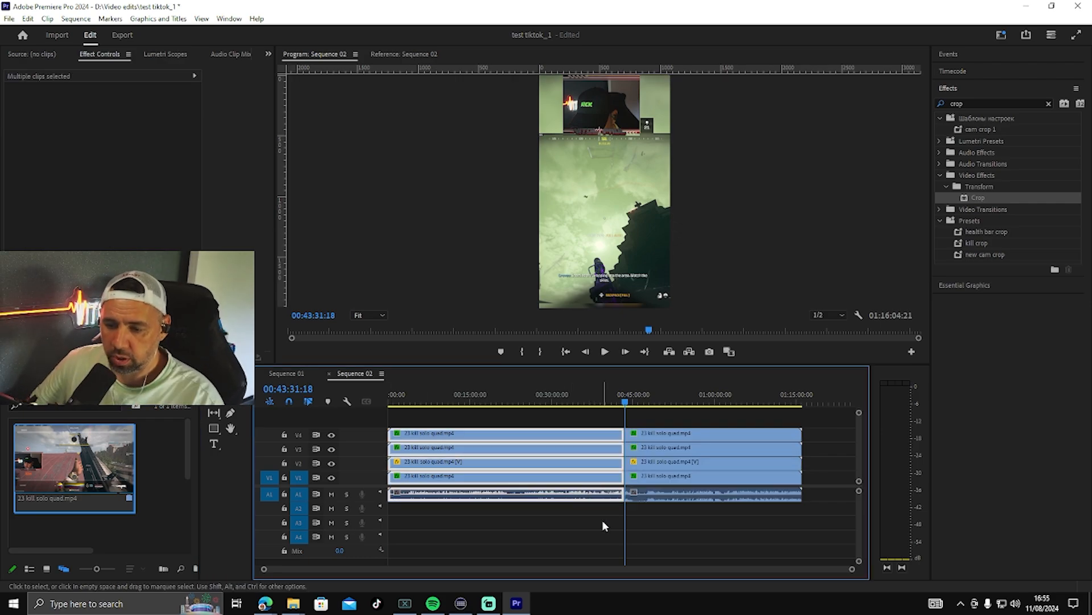
Step: Delete the footage before the cut on all tracks and close the gap at the sequence start
key("Delete")
left_click(563, 443)
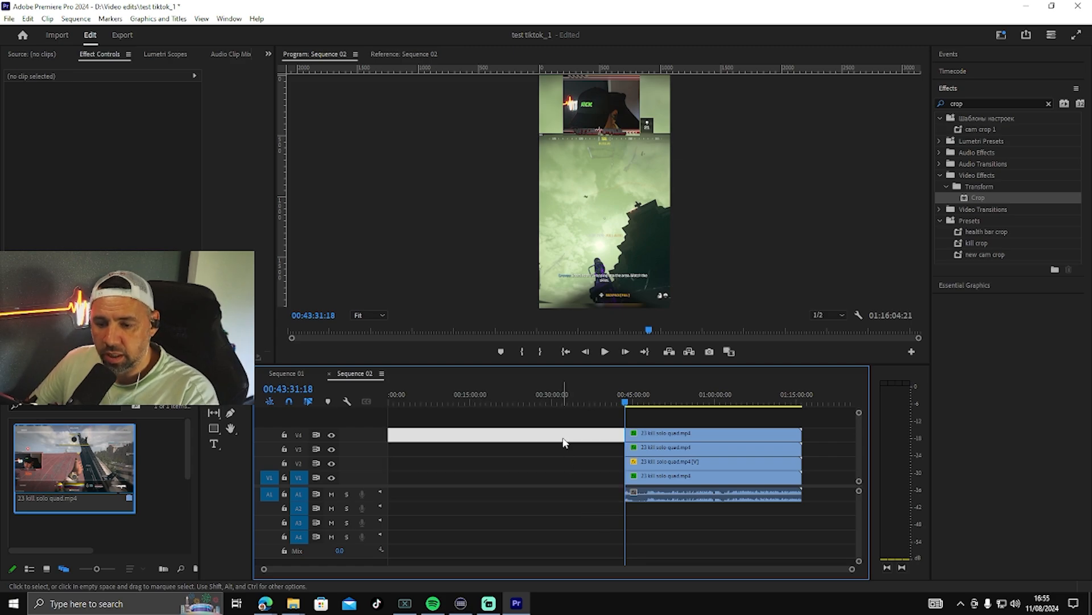
key("Delete")
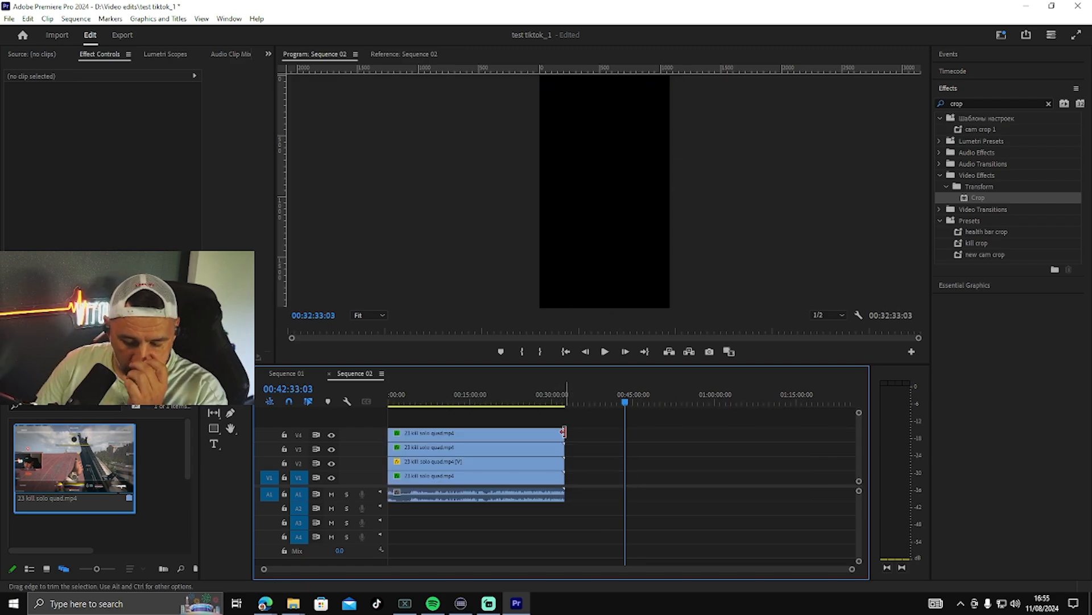
Step: Review the opening footage, cut all tracks at 00:00:47:21 and delete everything after the cut
key("space")
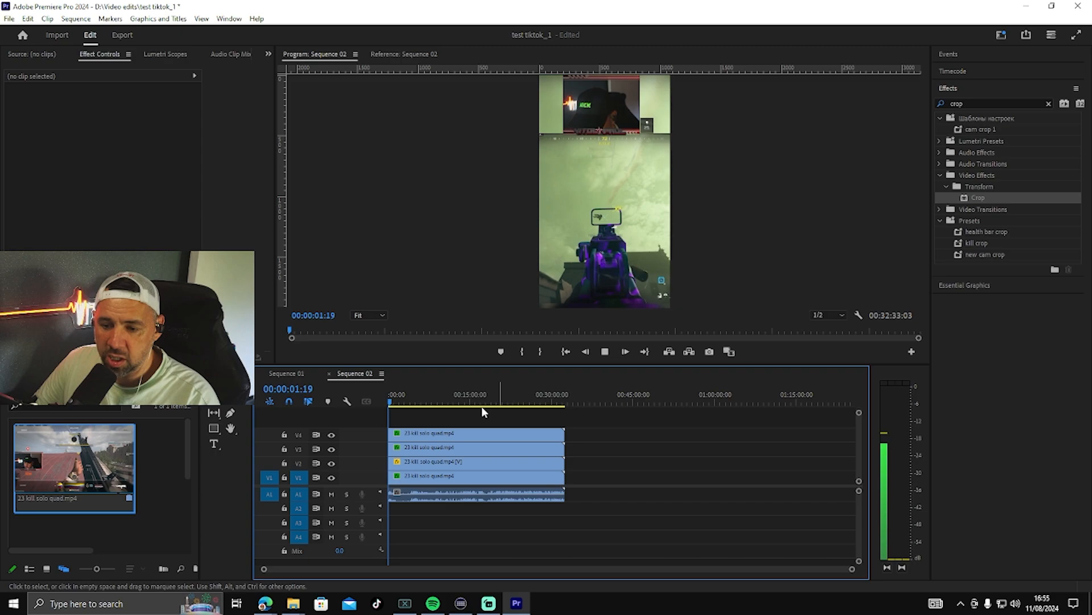
left_click(394, 402)
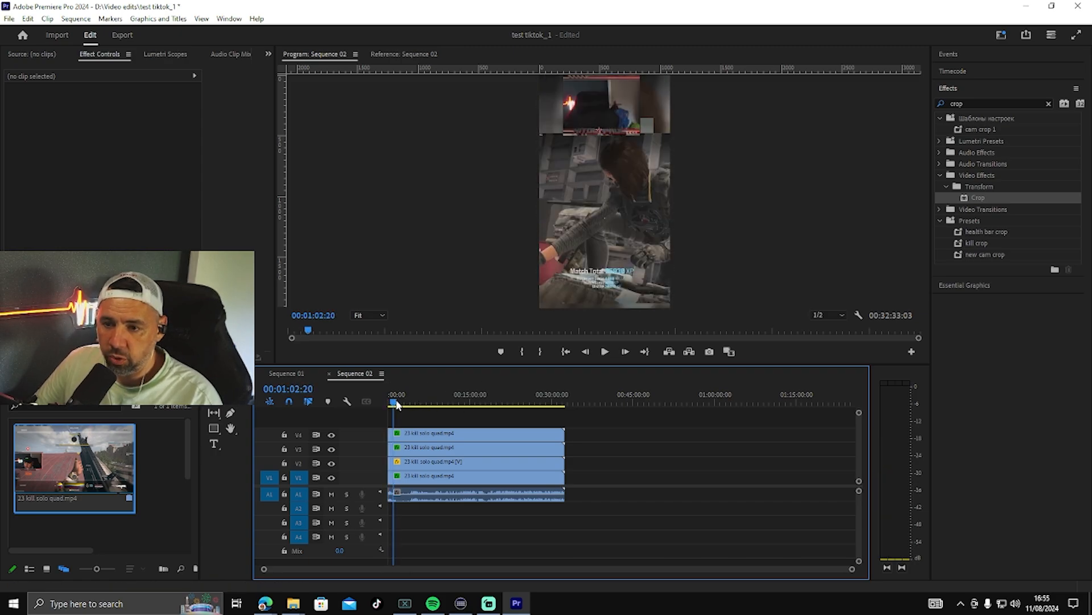
left_click_drag(397, 402, 398, 402)
left_click_drag(854, 570, 656, 566)
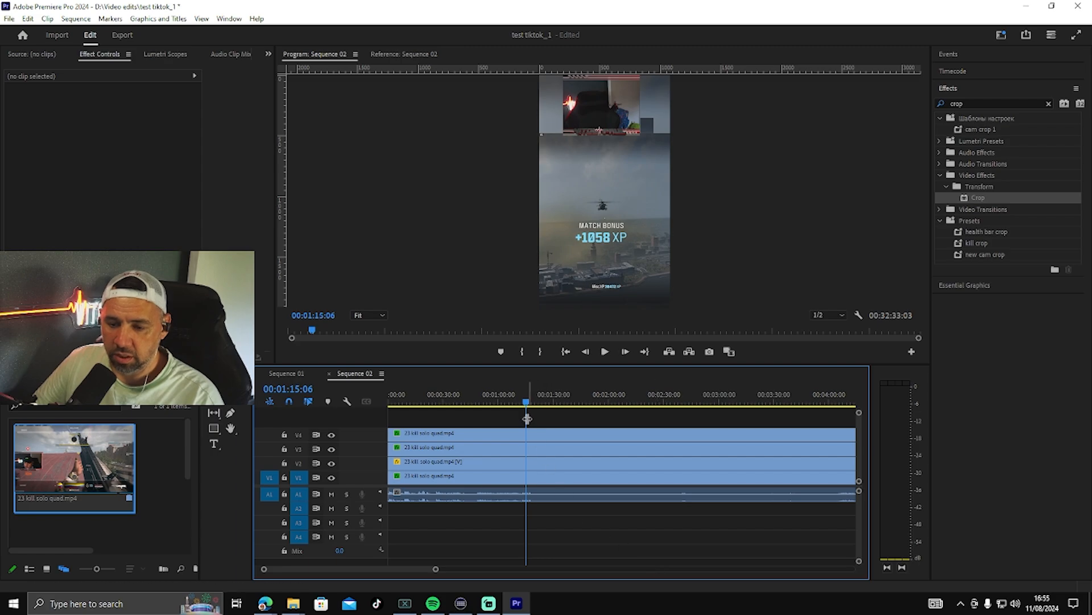
left_click_drag(525, 404, 571, 419)
key("ctrl+k")
key("Delete")
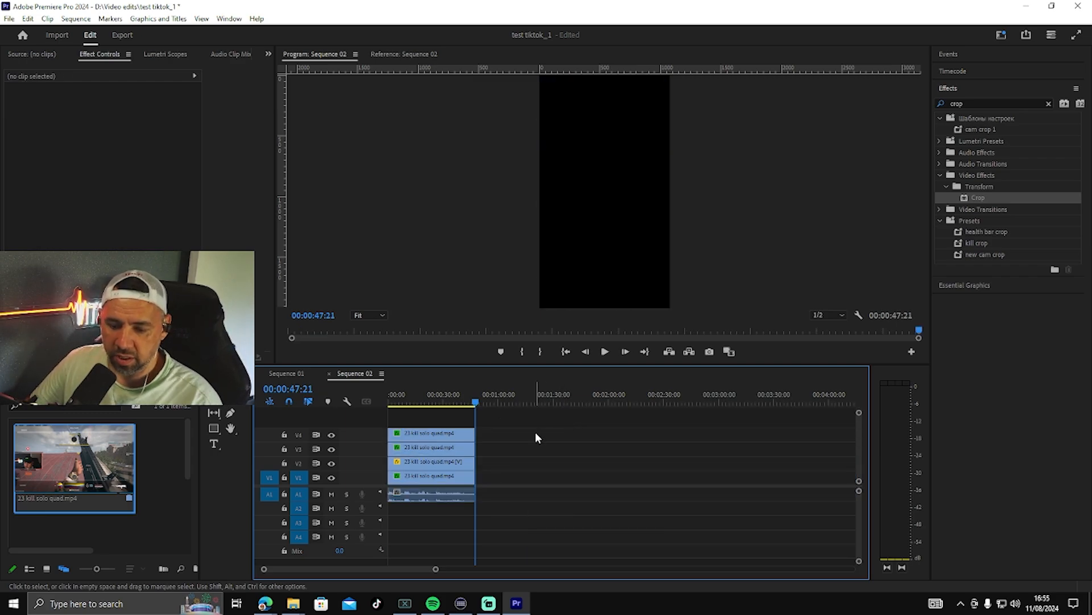
Step: Mark in and out points around the remaining clips and return the playhead to the sequence start
key("x")
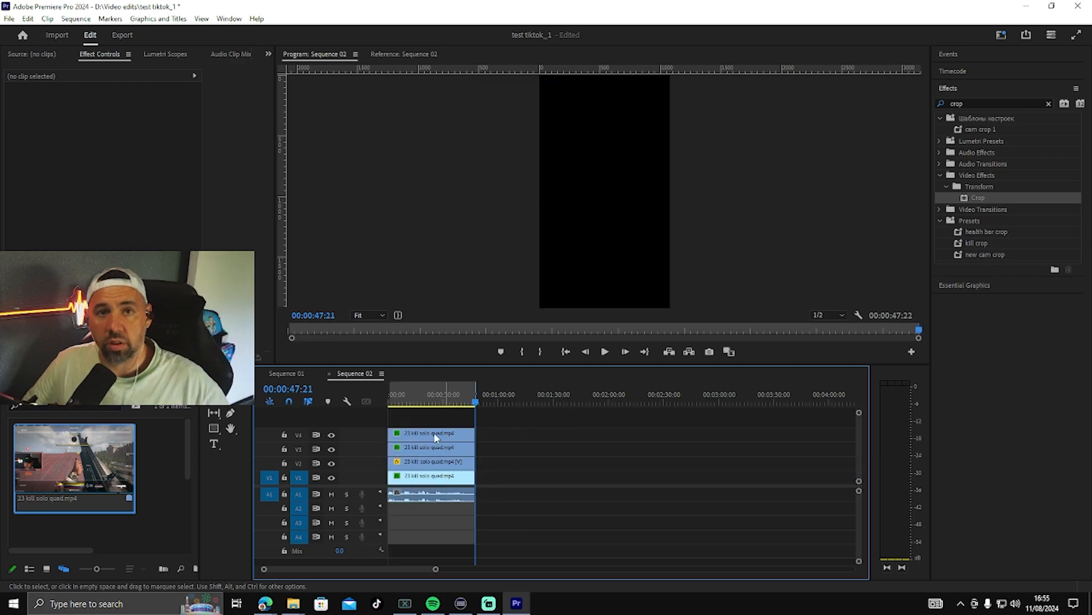
left_click_drag(473, 410, 344, 413)
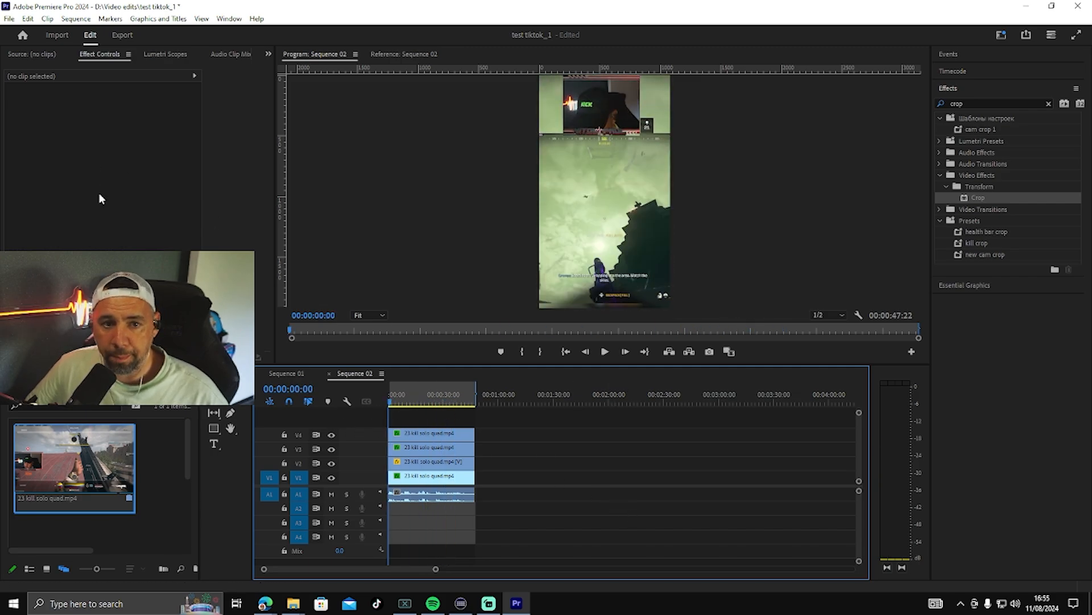
Step: Open the media export settings for Sequence 02 and open the output file name for editing
left_click(10, 19)
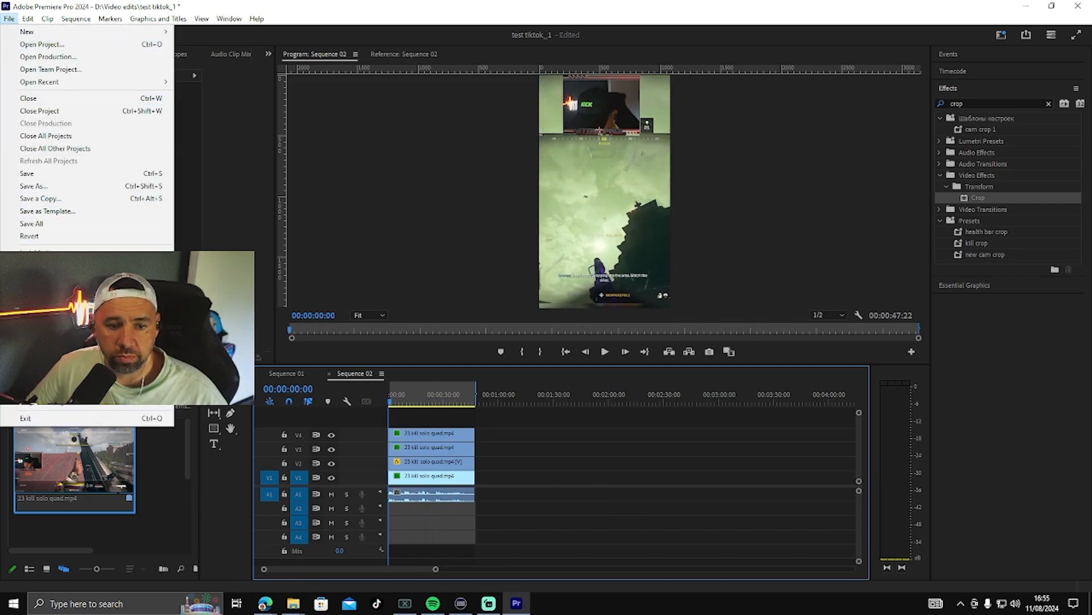
mouse_move(57, 339)
left_click(279, 339)
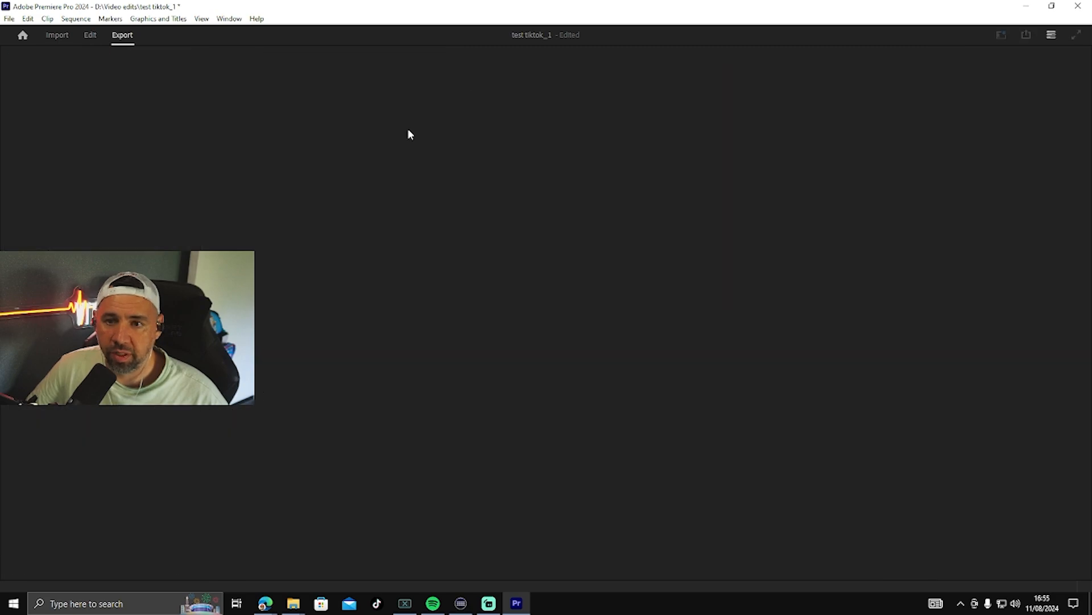
left_click(339, 86)
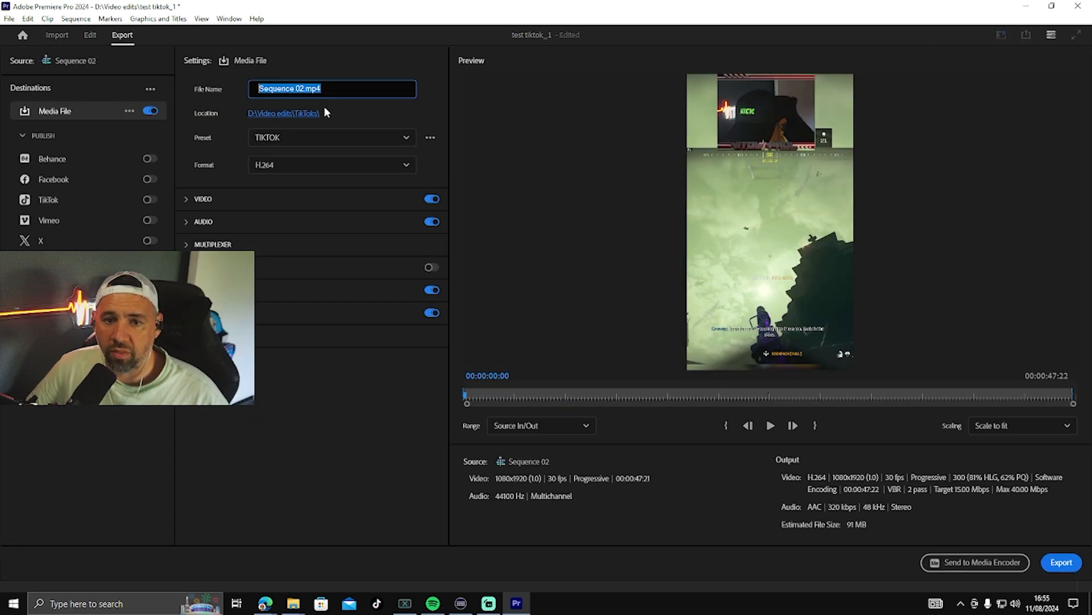